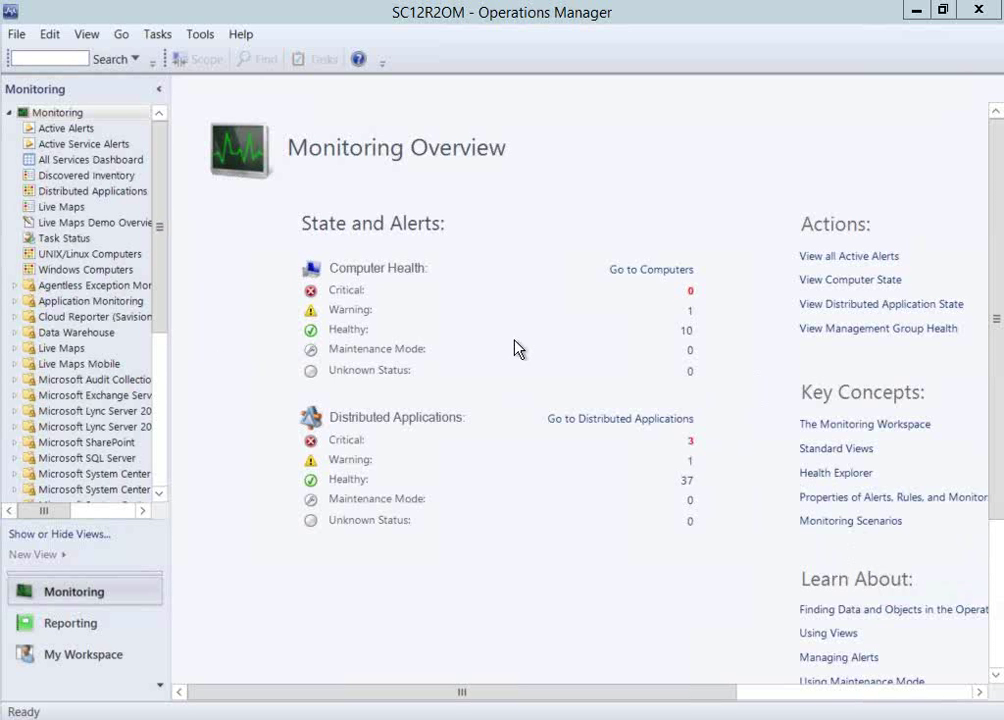
Step: Open the All Services Dashboard and drill down into the infrastructure components of the Order Entry service
{"action": "left_click", "coordinate": [82, 160]}
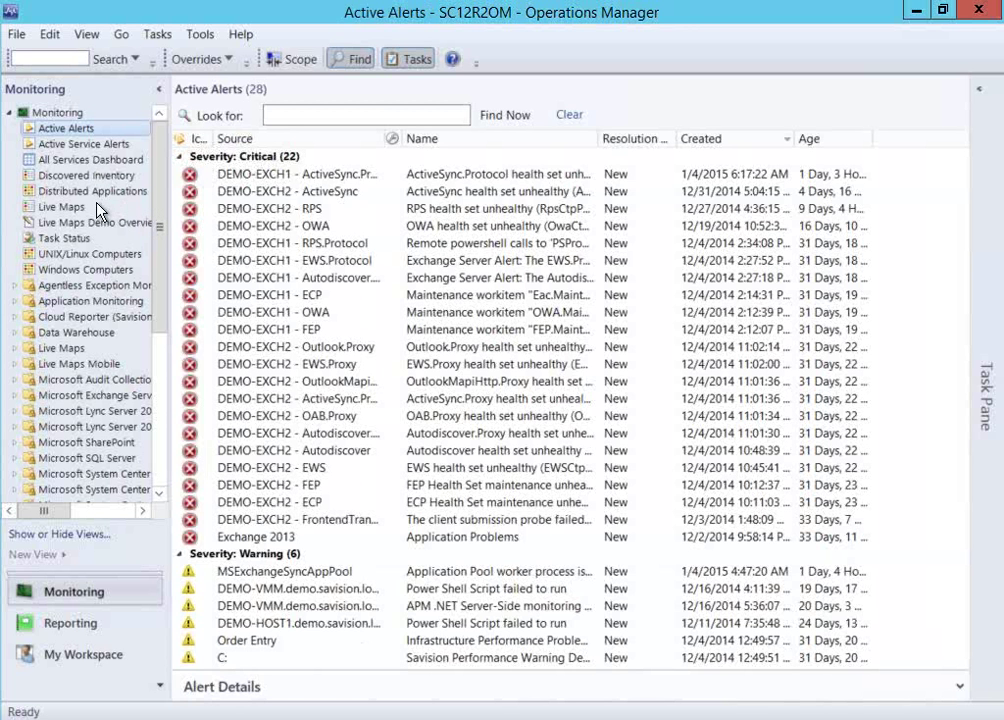
{"action": "key", "text": "Down"}
{"action": "key", "text": "Down"}
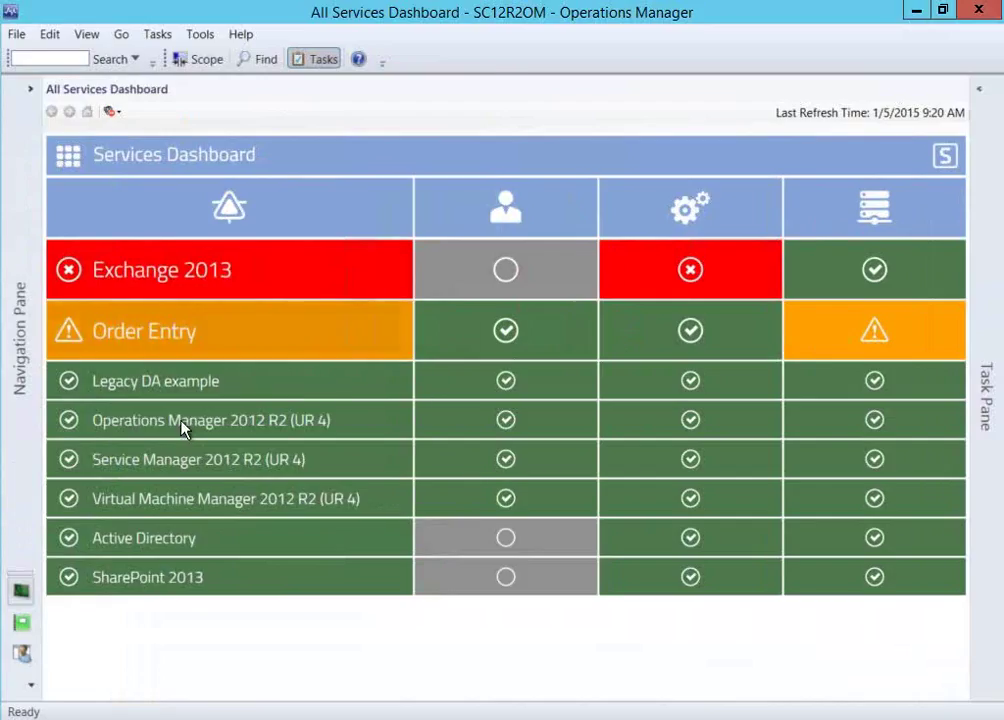
{"action": "left_click", "coordinate": [142, 331]}
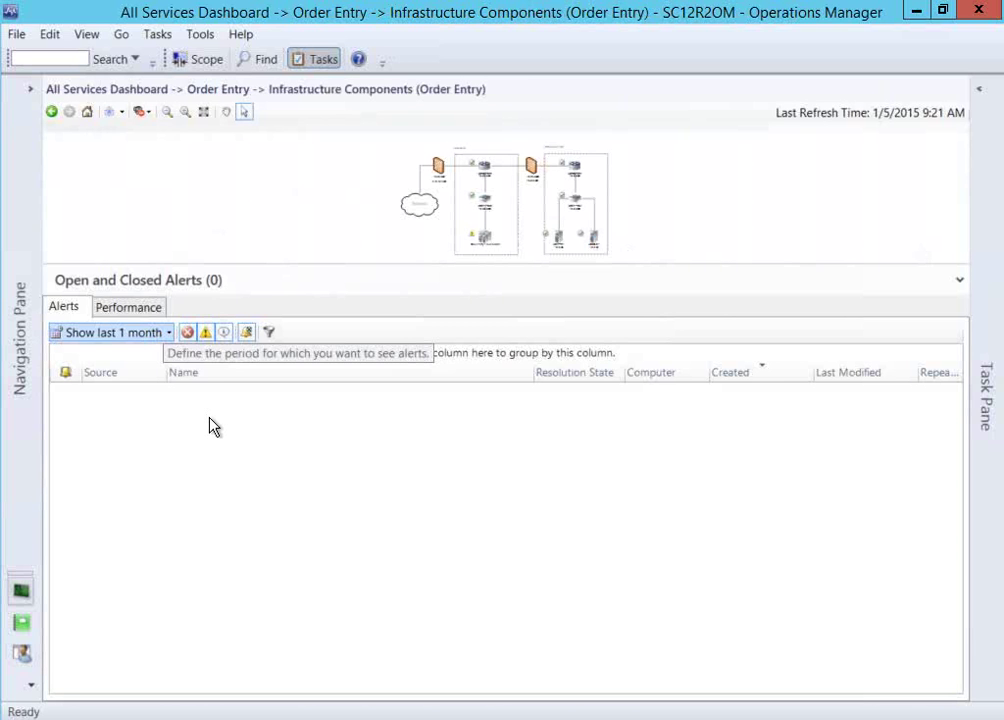
Step: Show all alerts for the Order Entry infrastructure components and enlarge the network diagram above the alert list
{"action": "left_click", "coordinate": [110, 332]}
{"action": "left_click", "coordinate": [100, 633]}
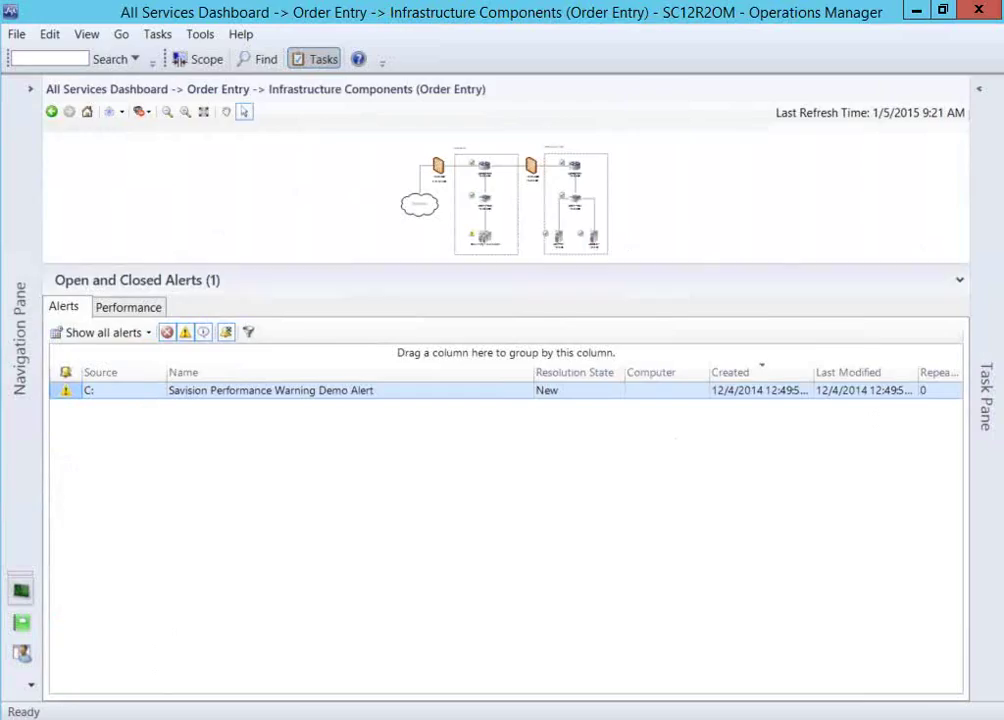
{"action": "left_click_drag", "start_coordinate": [628, 265], "coordinate": [856, 612]}
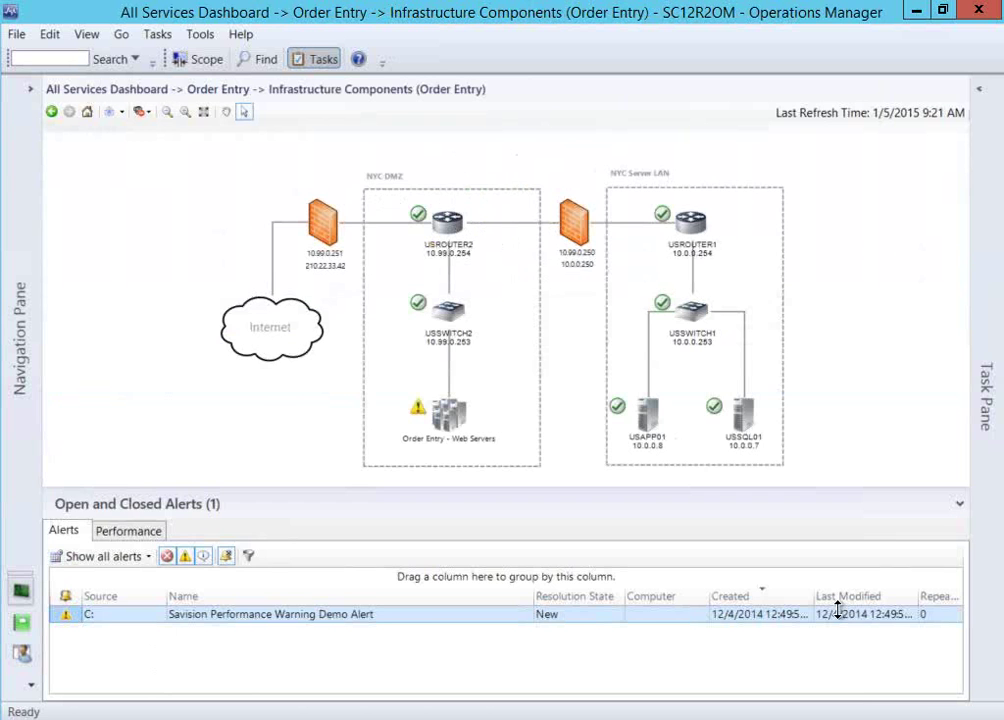
{"action": "left_click_drag", "start_coordinate": [839, 609], "coordinate": [832, 650]}
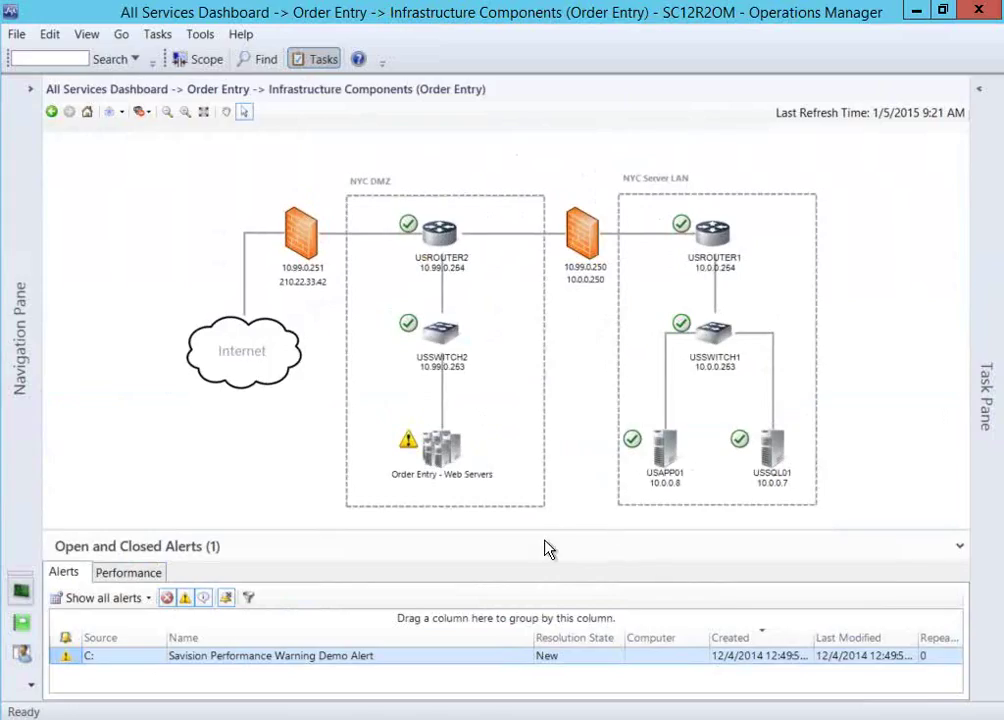
Step: Drill into the Order Entry web servers and view the properties of the Savision Performance Warning Demo Alert
{"action": "left_click", "coordinate": [441, 450]}
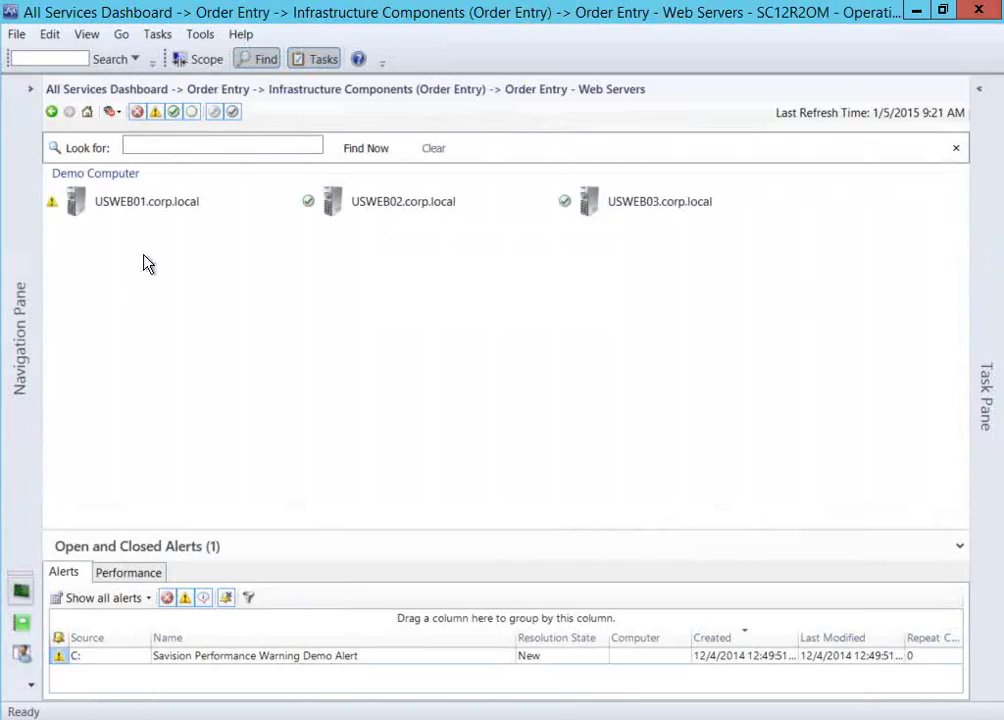
{"action": "left_click", "coordinate": [333, 655]}
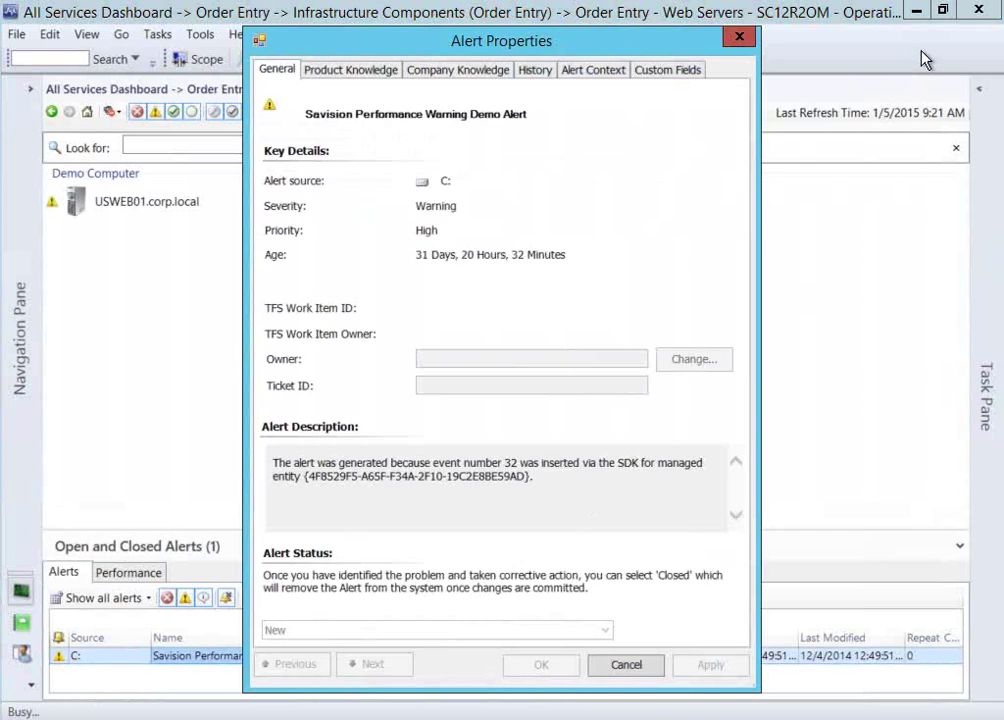
{"action": "key", "text": "Escape"}
Step: Switch to Savision Live Maps in Internet Explorer and drill from the All Services Dashboard down to the Order Entry web servers
{"action": "mouse_move", "coordinate": [678, 718]}
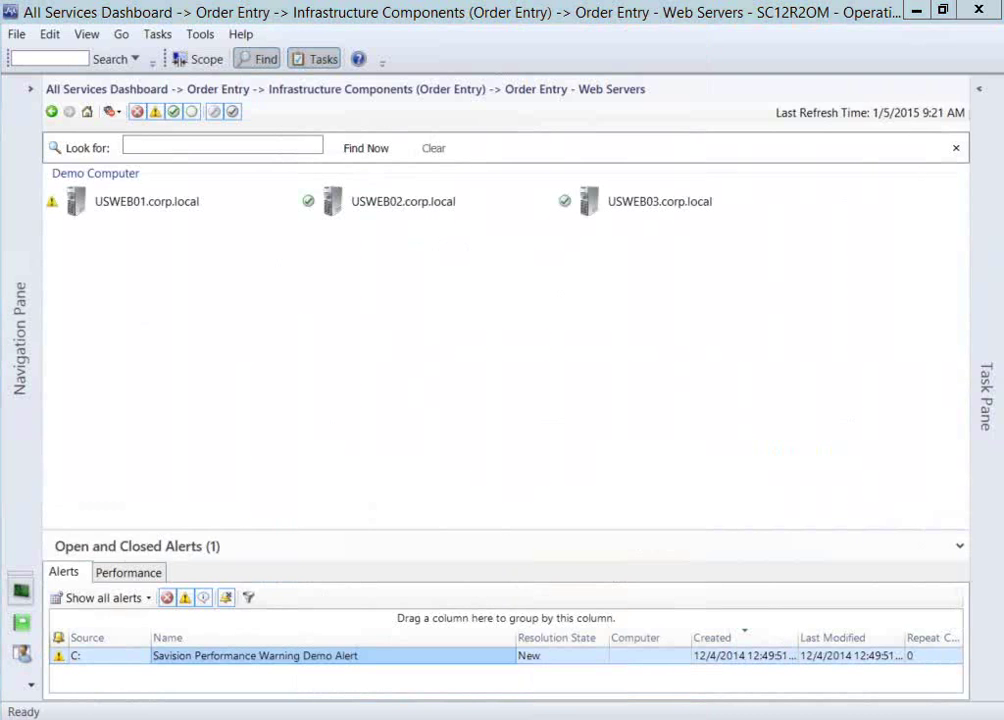
{"action": "mouse_move", "coordinate": [288, 718]}
{"action": "left_click", "coordinate": [380, 510]}
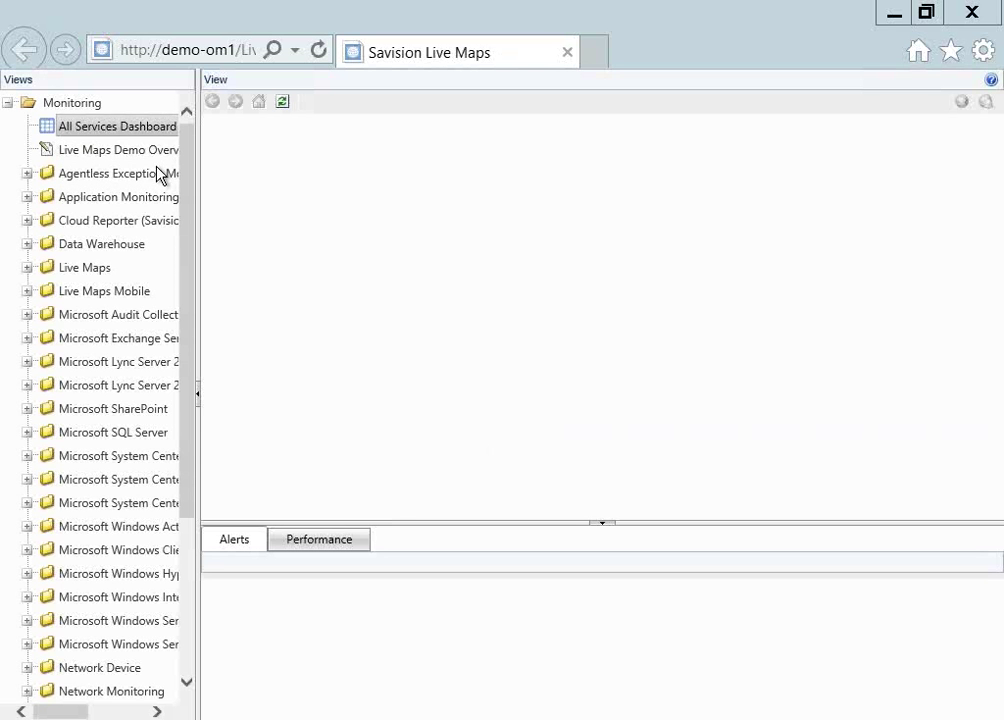
{"action": "left_click", "coordinate": [141, 127]}
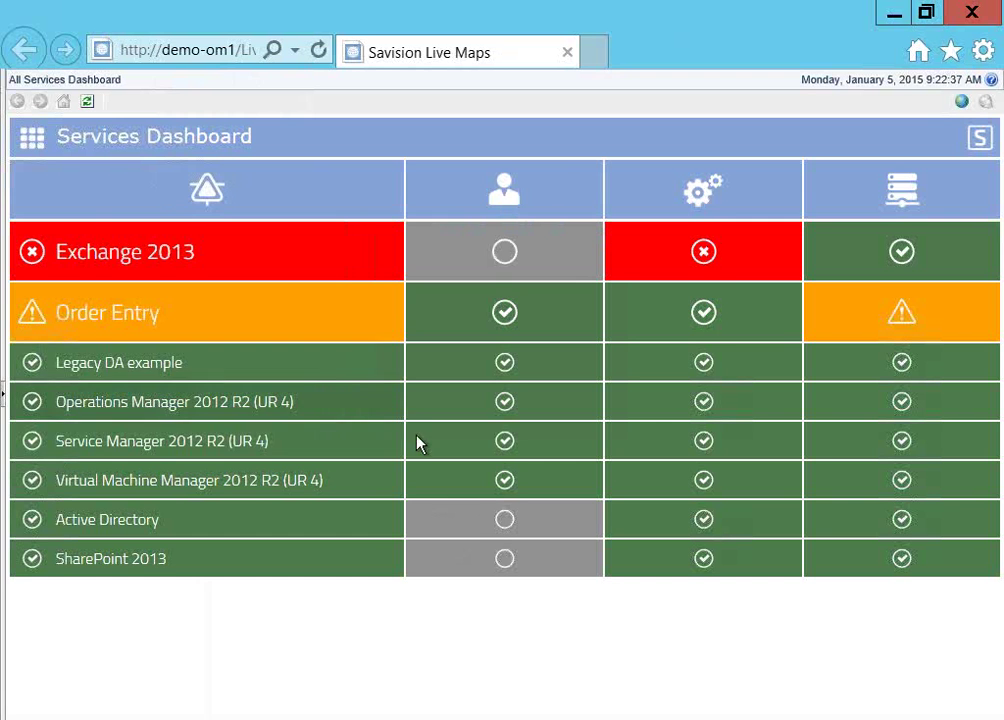
{"action": "left_click", "coordinate": [398, 336]}
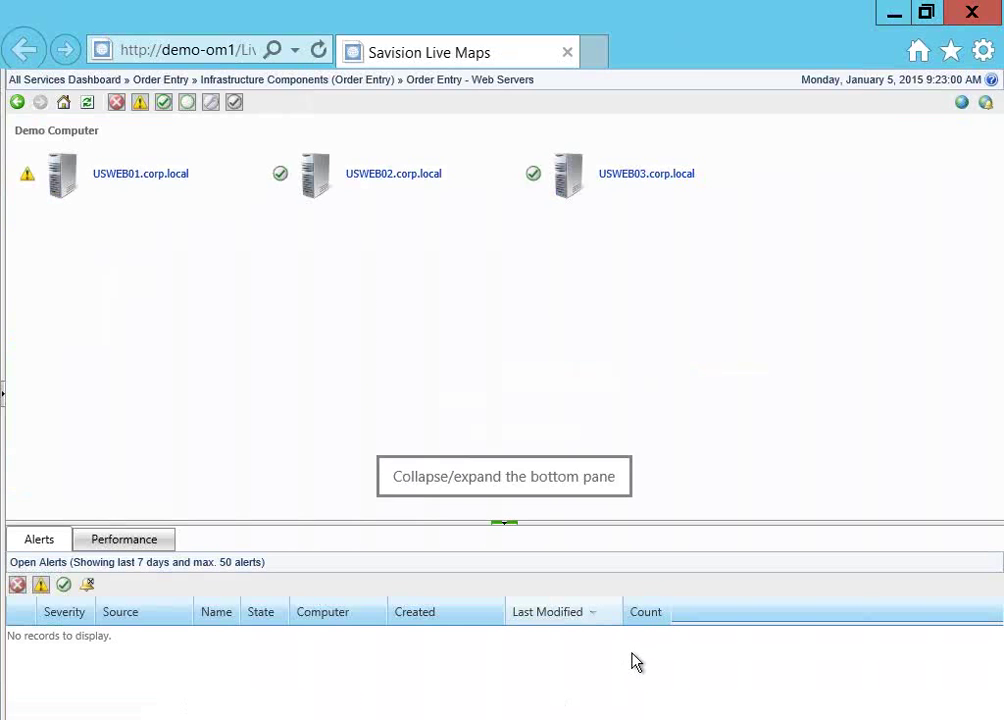
Step: Collapse the alerts pane below the Order Entry web servers and bring up the available actions for USWEB01.corp.local
{"action": "left_click", "coordinate": [504, 521]}
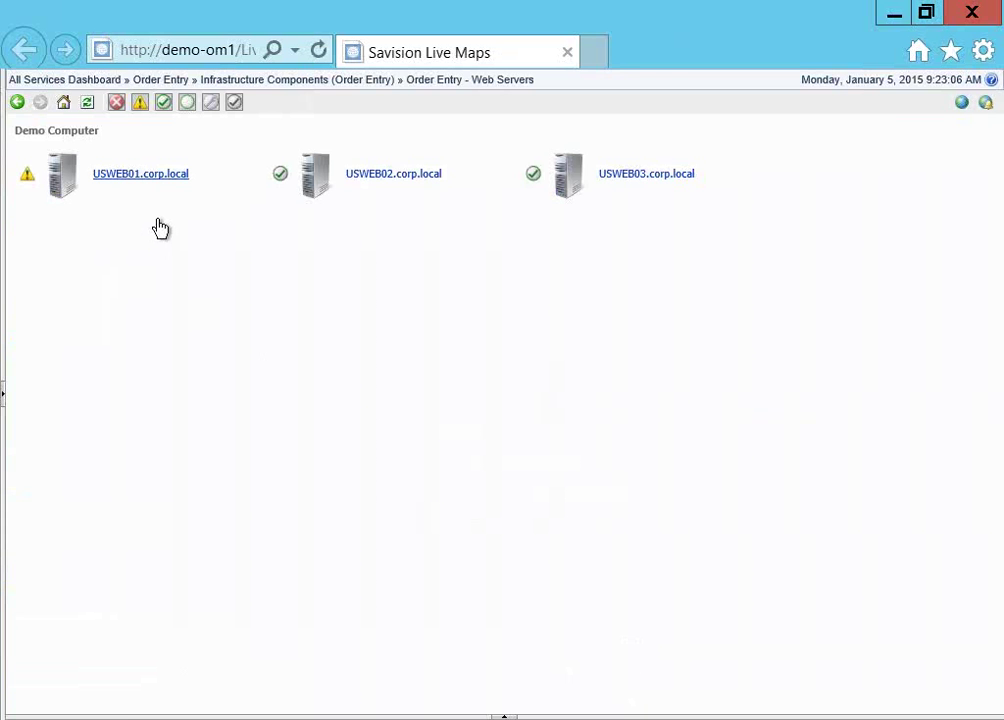
{"action": "right_click", "coordinate": [124, 174]}
{"action": "mouse_move", "coordinate": [200, 187]}
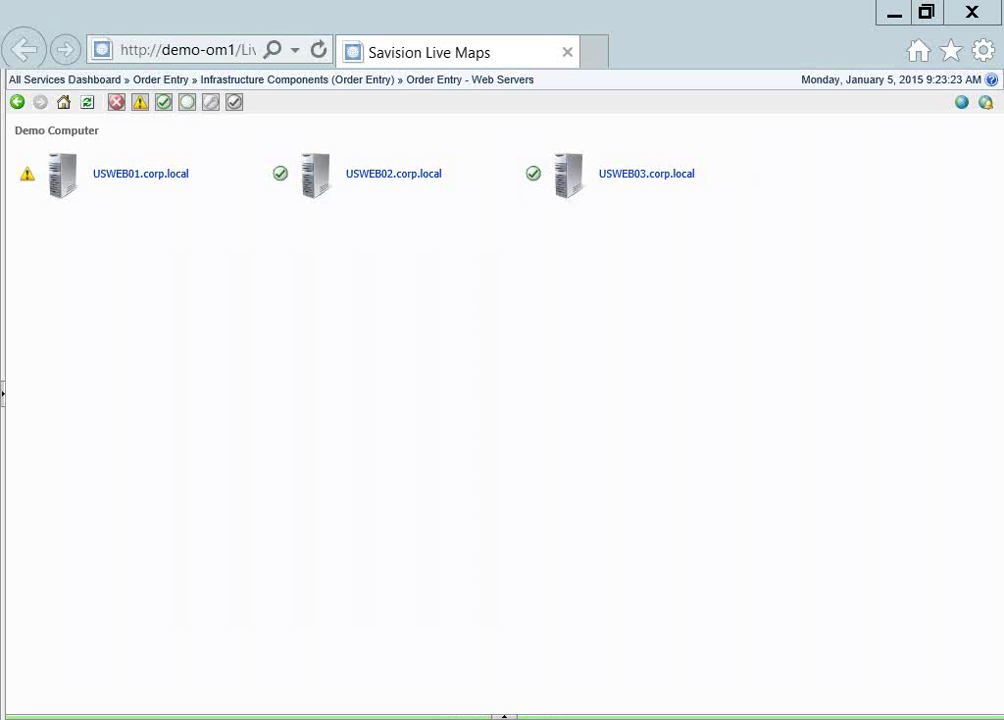
Step: Switch to the Savision Vital Signs window and open the Microsoft SQL Server dashboard for DEMO-SQL (MSSQLSERVER)
{"action": "mouse_move", "coordinate": [578, 716]}
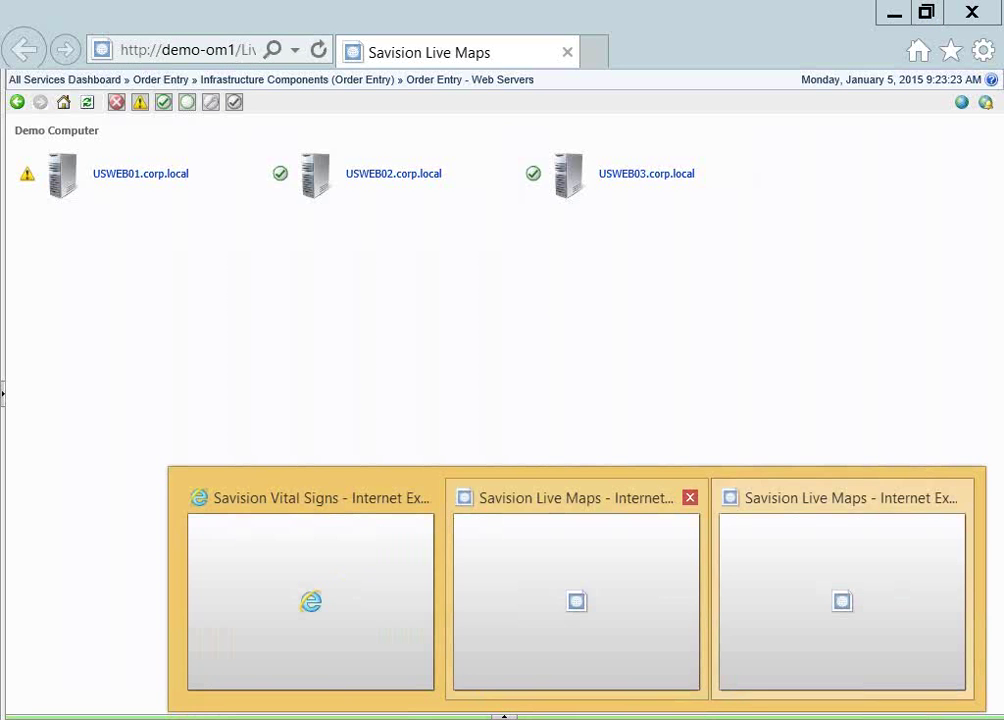
{"action": "left_click", "coordinate": [310, 600]}
{"action": "left_click", "coordinate": [311, 600]}
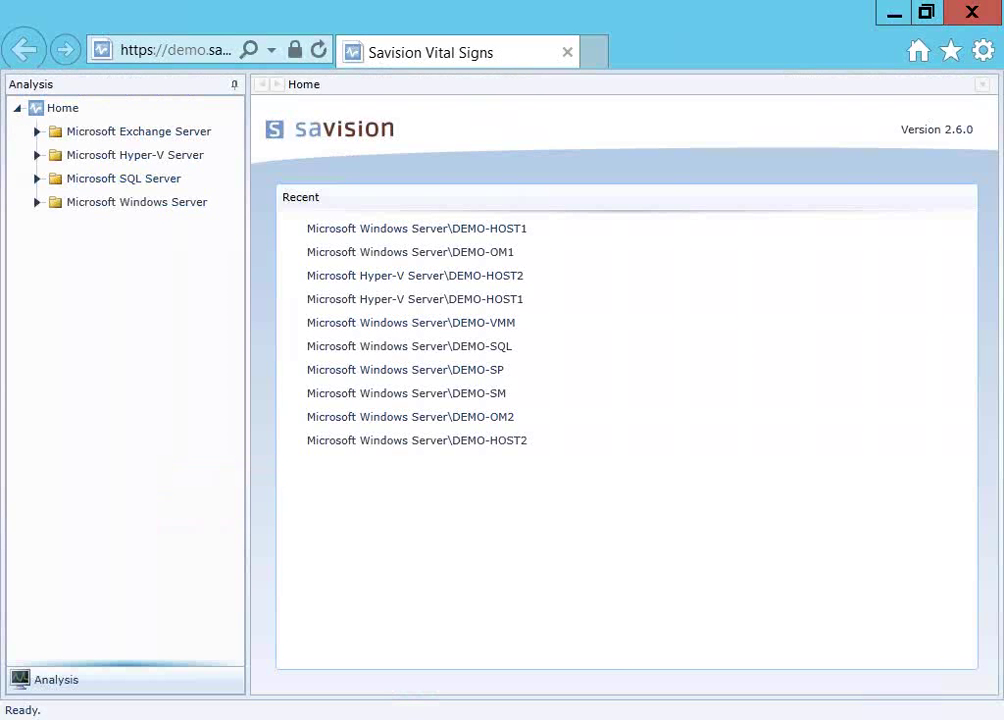
{"action": "left_click", "coordinate": [37, 178]}
{"action": "left_click", "coordinate": [101, 202]}
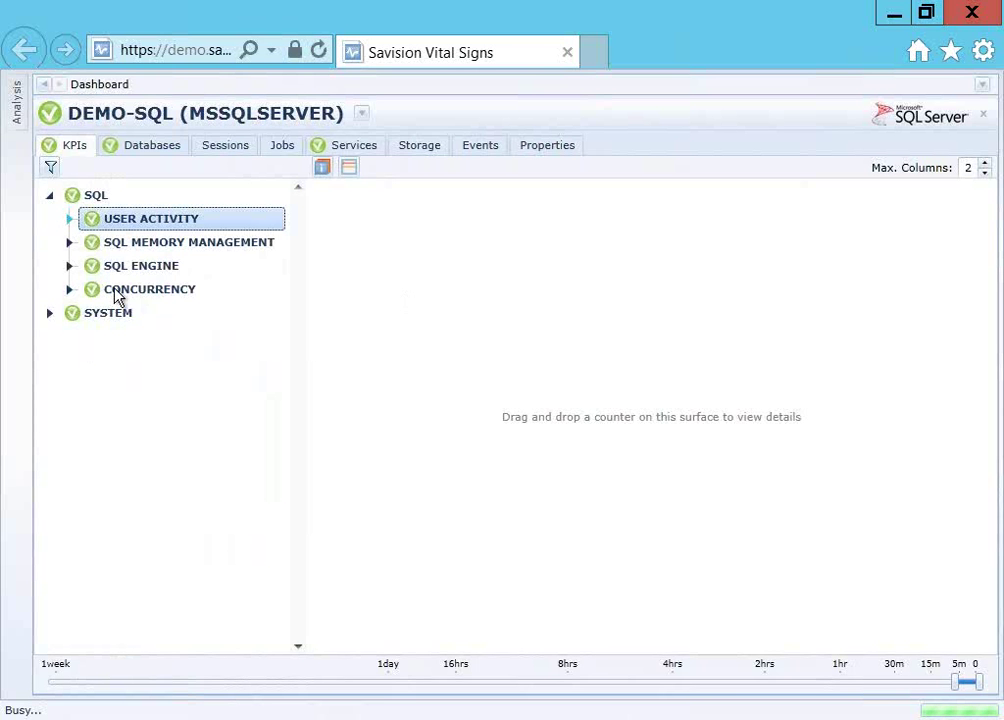
Step: Add the Logins and Logouts counters from the User Activity group to the KPI chart area
{"action": "left_click", "coordinate": [69, 219]}
{"action": "left_click_drag", "start_coordinate": [157, 242], "coordinate": [630, 325]}
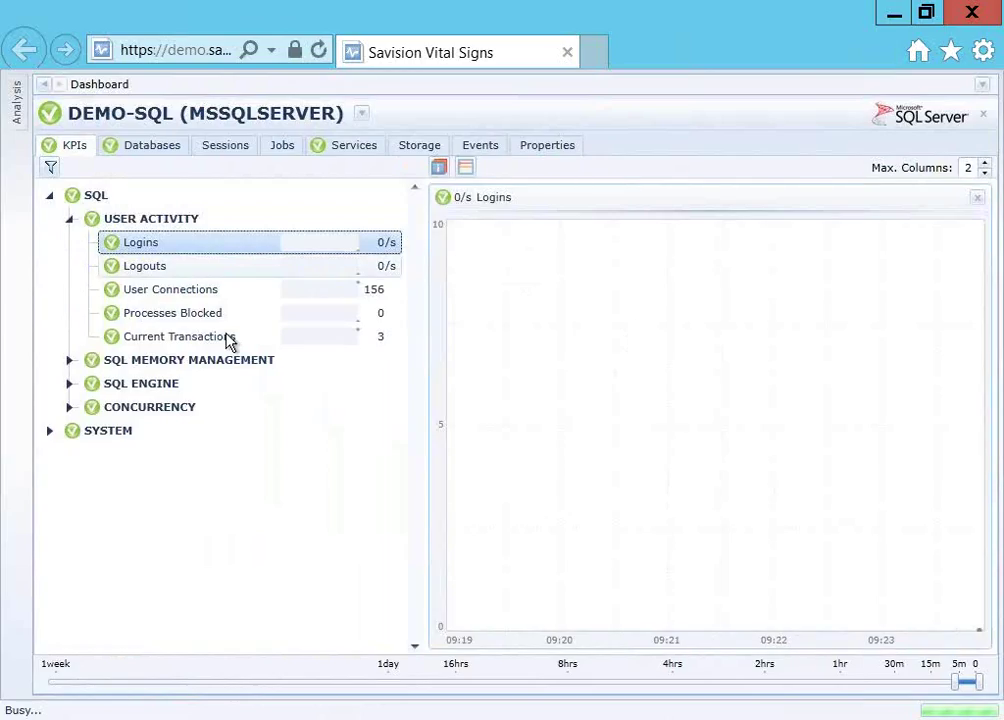
{"action": "left_click_drag", "start_coordinate": [150, 266], "coordinate": [553, 357]}
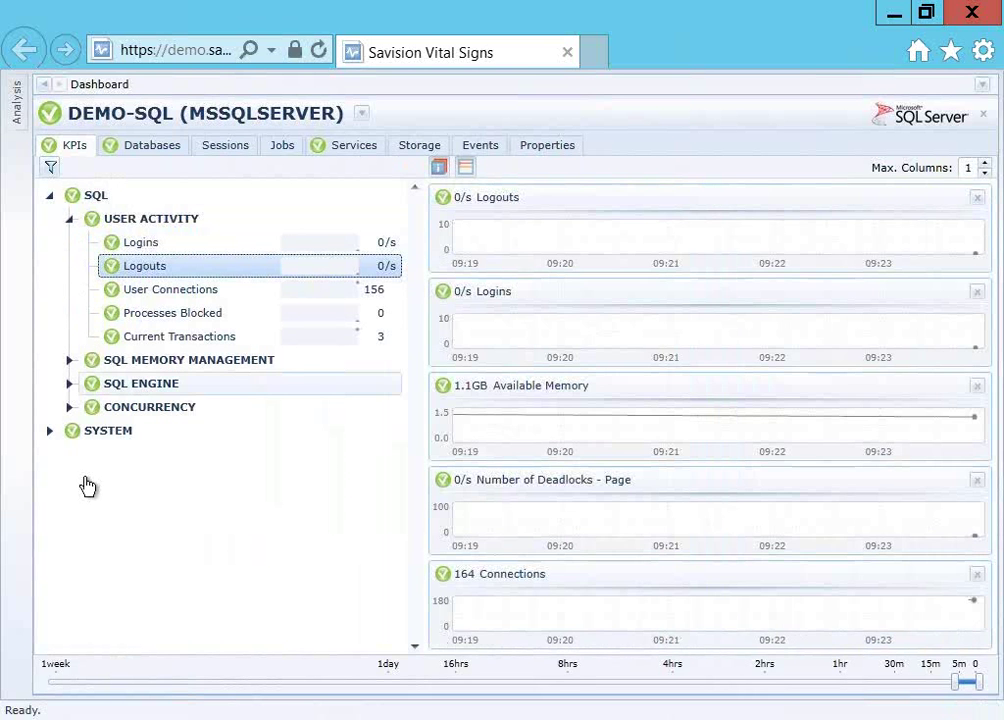
Step: Look through the SQL Engine counters, collapsing the SQL counter group when done, and extend the charts' time range to 1 week
{"action": "left_click", "coordinate": [69, 383]}
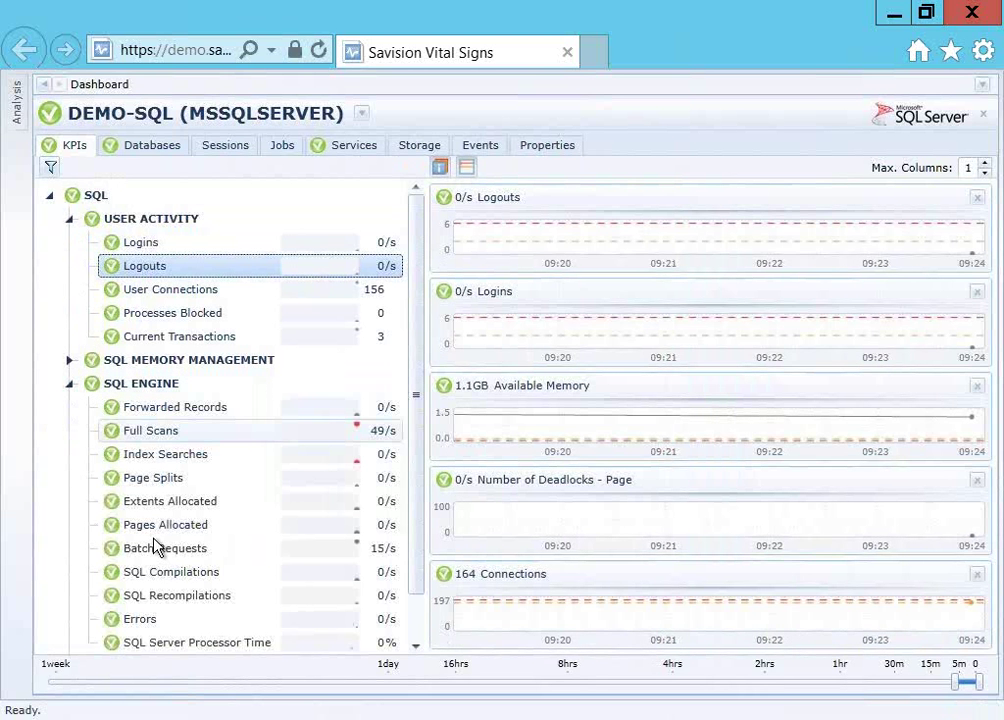
{"action": "left_click", "coordinate": [150, 430]}
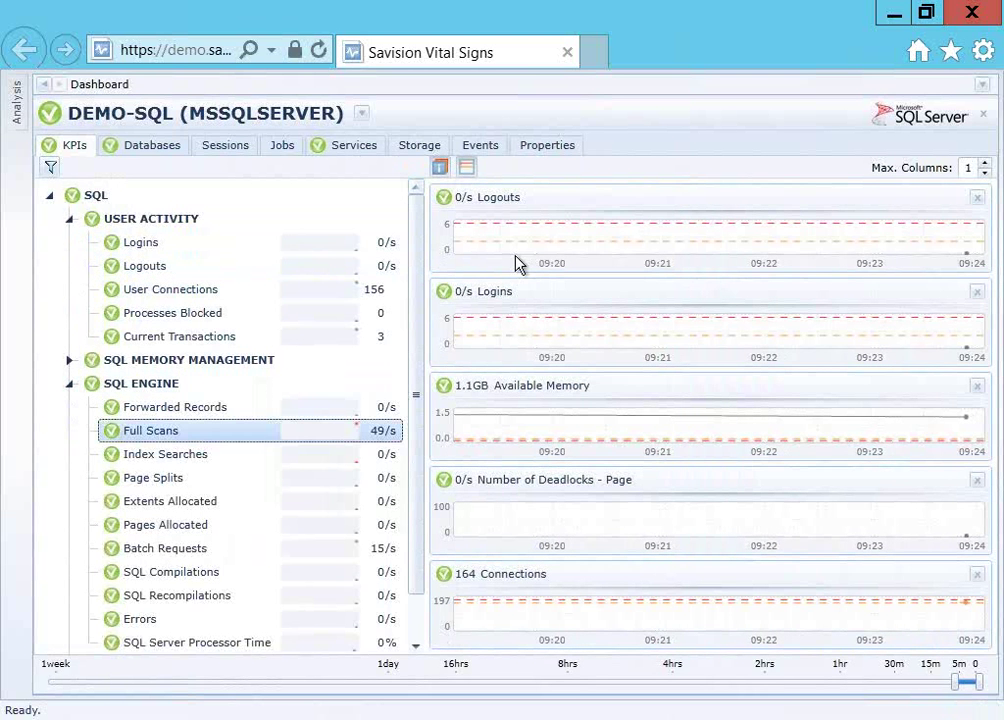
{"action": "left_click", "coordinate": [61, 258]}
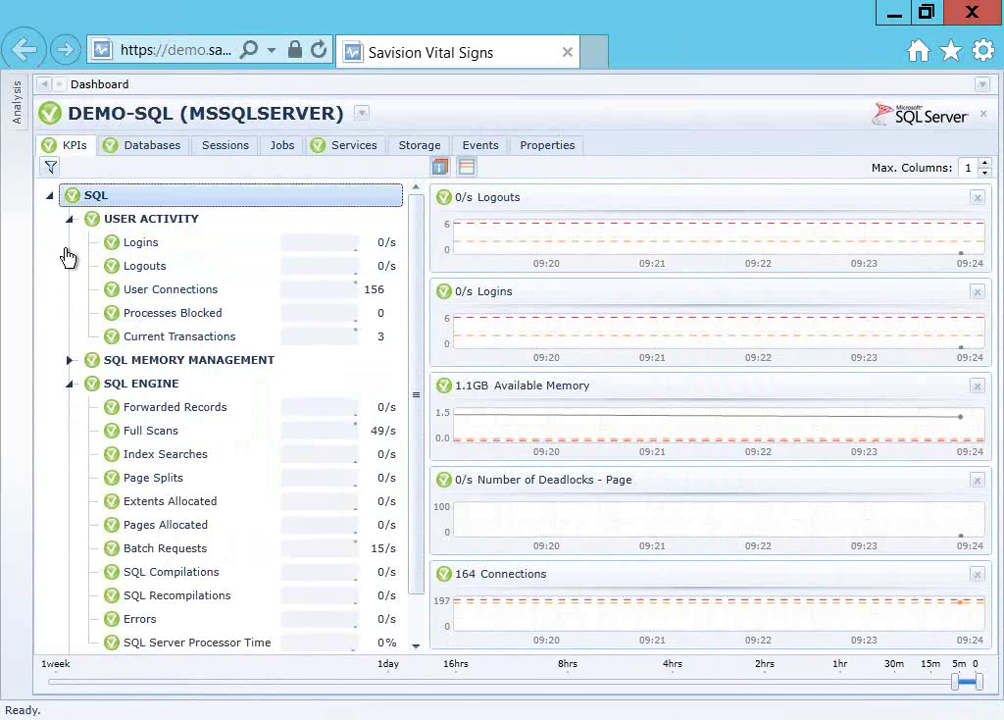
{"action": "scroll", "coordinate": [293, 322], "scroll_direction": "down", "scroll_amount": 4}
{"action": "key", "text": "Left"}
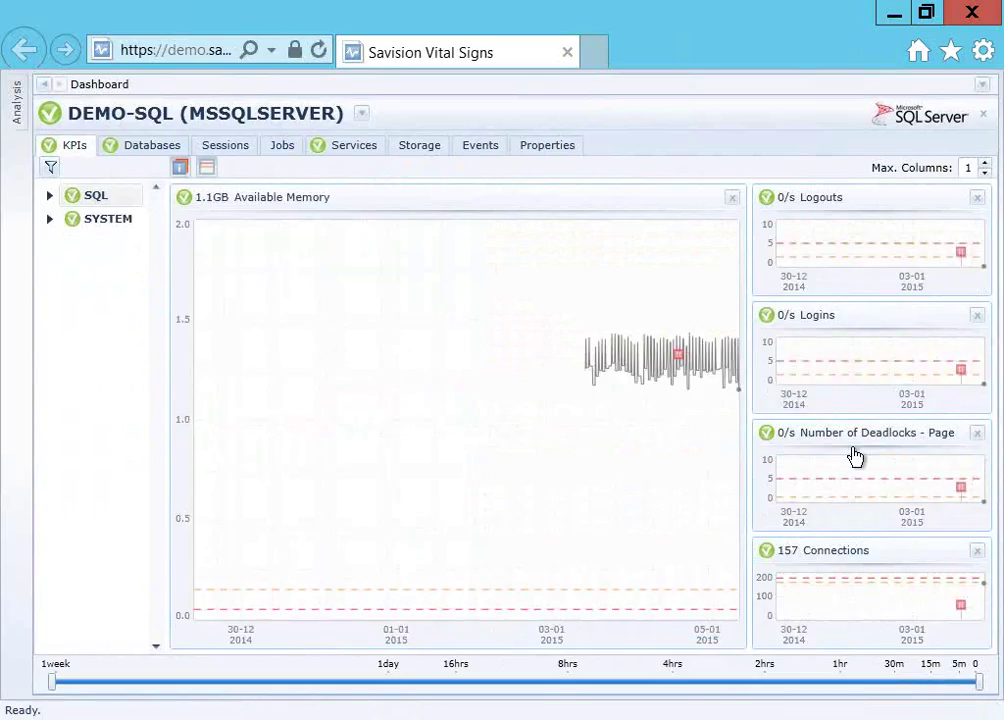
Step: View the databases and the services of the DEMO-SQL instance
{"action": "left_click", "coordinate": [855, 456]}
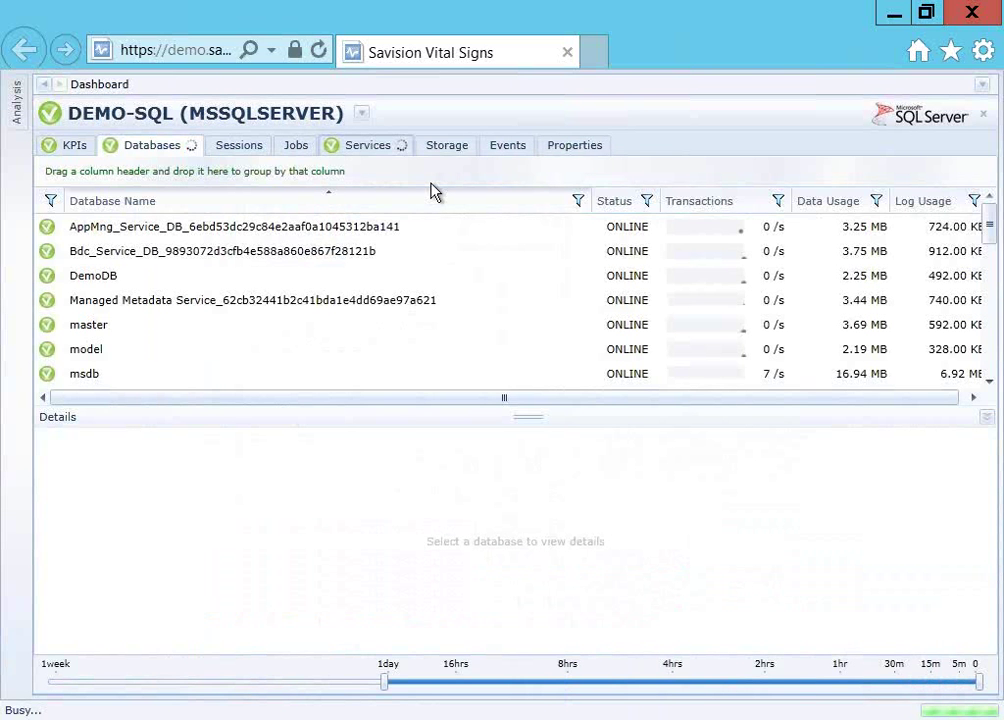
{"action": "left_click", "coordinate": [365, 145]}
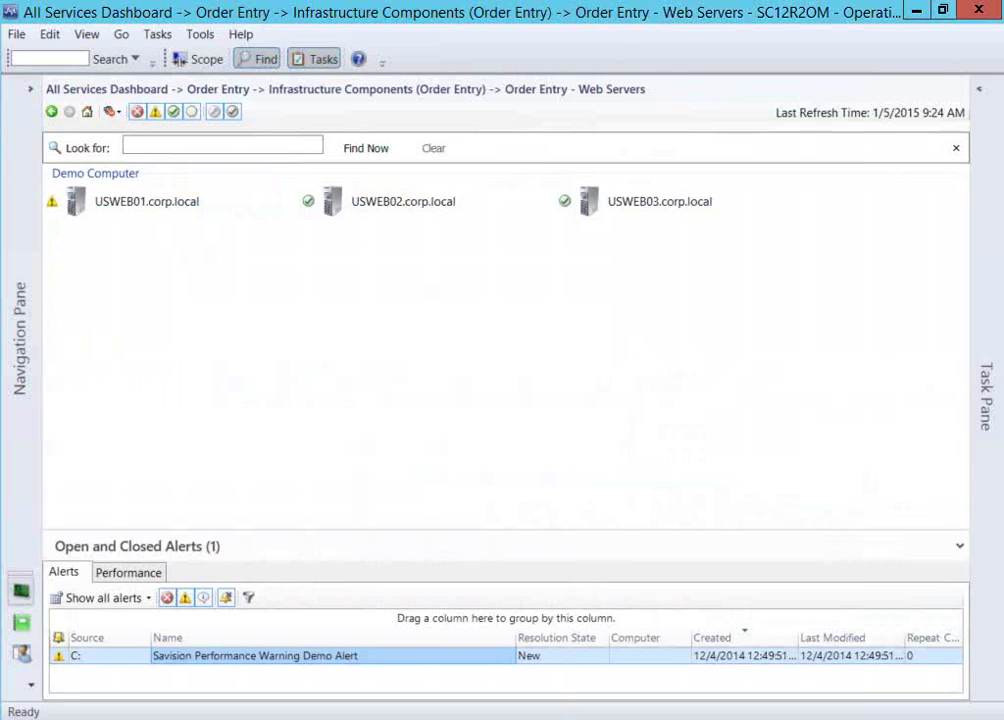
Step: Switch to Operations Manager, return to the Order Entry service map and show its service levels
{"action": "left_click", "coordinate": [52, 109]}
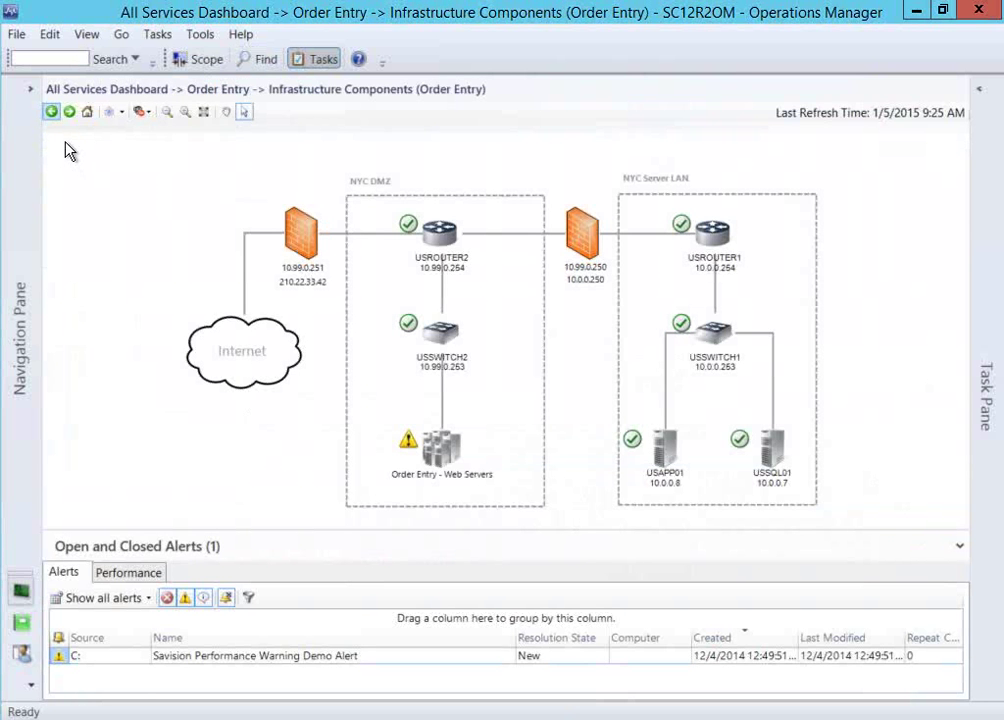
{"action": "left_click", "coordinate": [69, 140]}
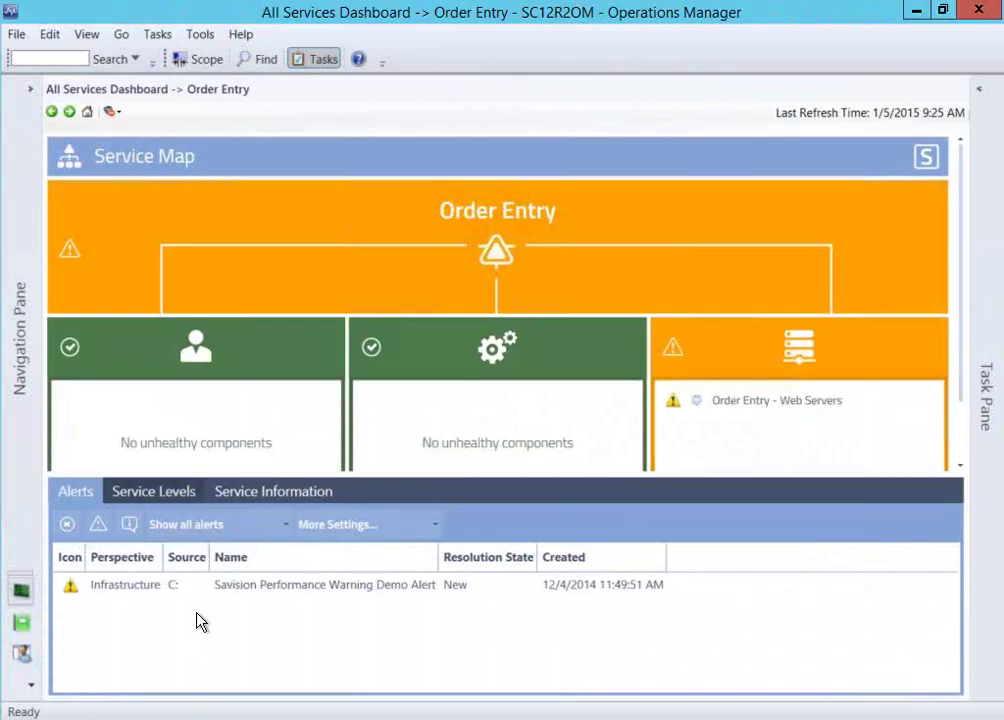
{"action": "key", "text": "ctrl+Tab"}
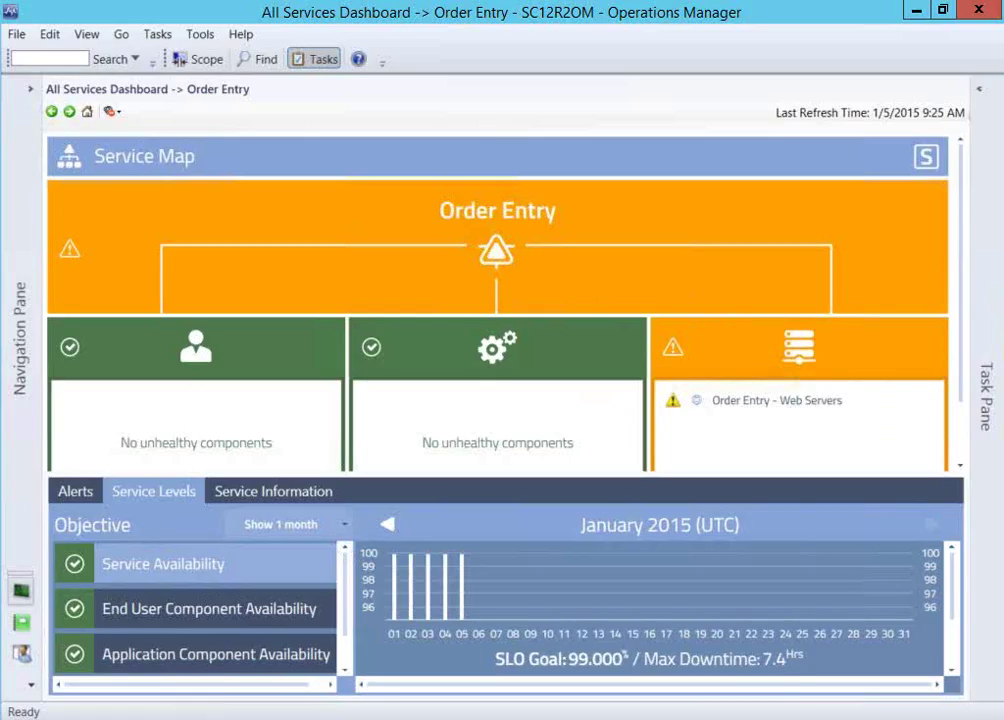
Step: Enlarge the service levels area under the Order Entry service map and show the availability for December 2014
{"action": "mouse_move", "coordinate": [790, 659]}
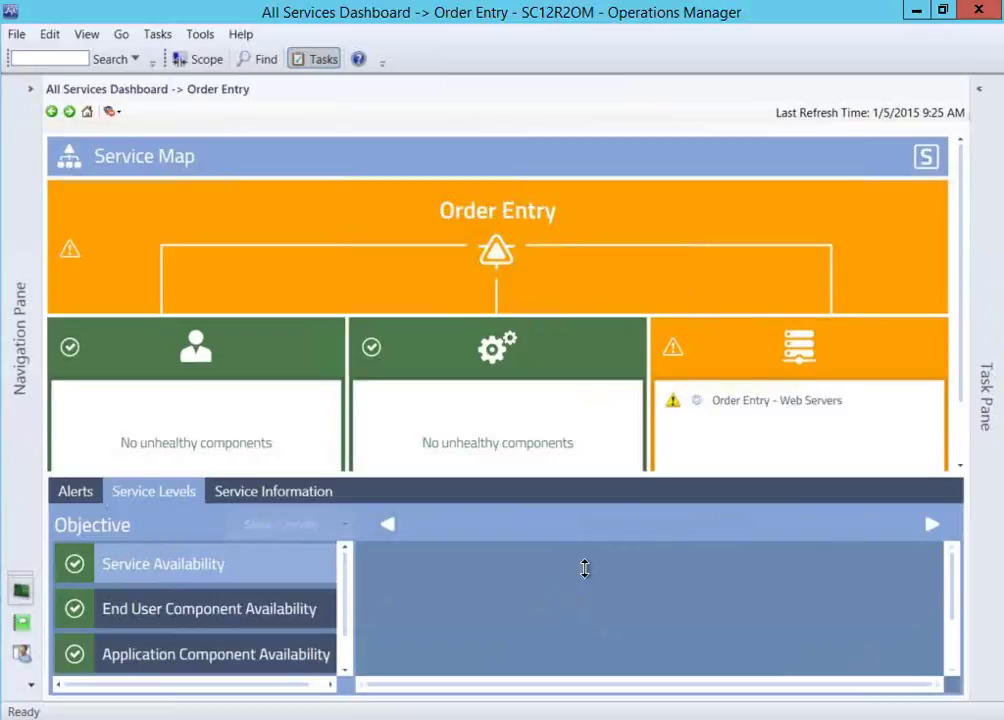
{"action": "left_click_drag", "start_coordinate": [589, 507], "coordinate": [578, 432]}
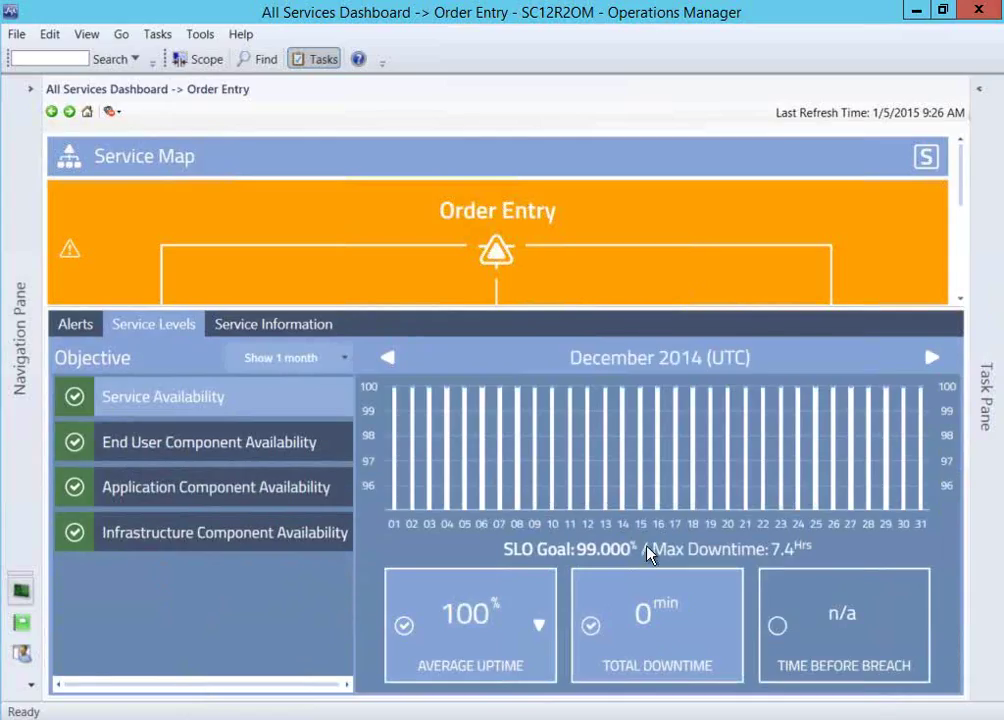
Step: Return the service availability chart to January 2015 and set its period to 1 day
{"action": "left_click", "coordinate": [931, 357]}
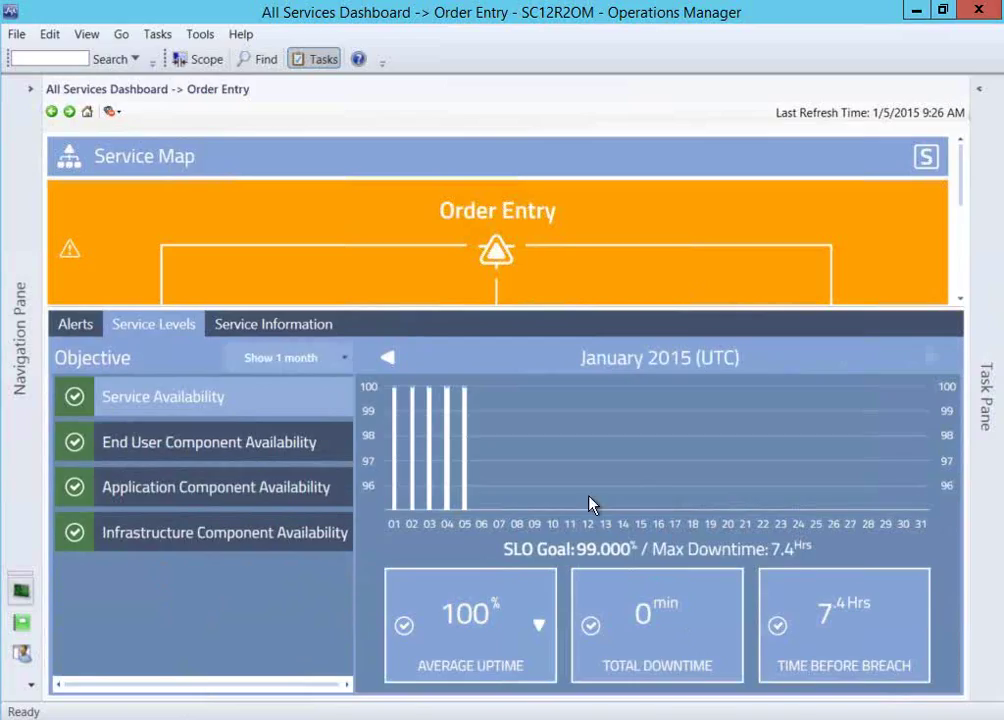
{"action": "left_click", "coordinate": [298, 357]}
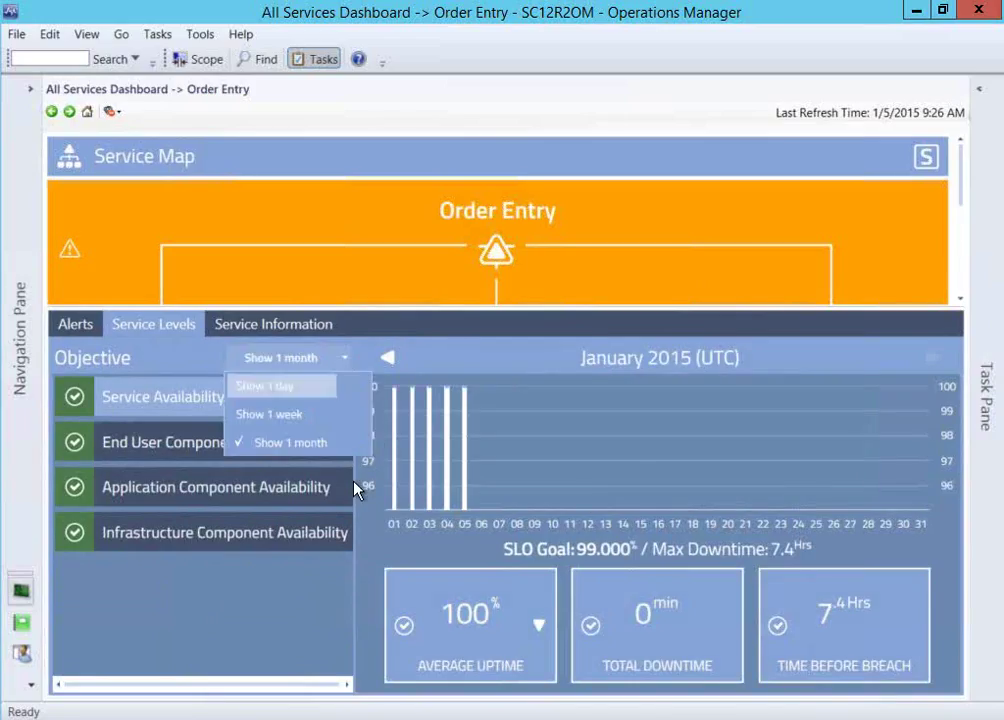
{"action": "left_click", "coordinate": [283, 386]}
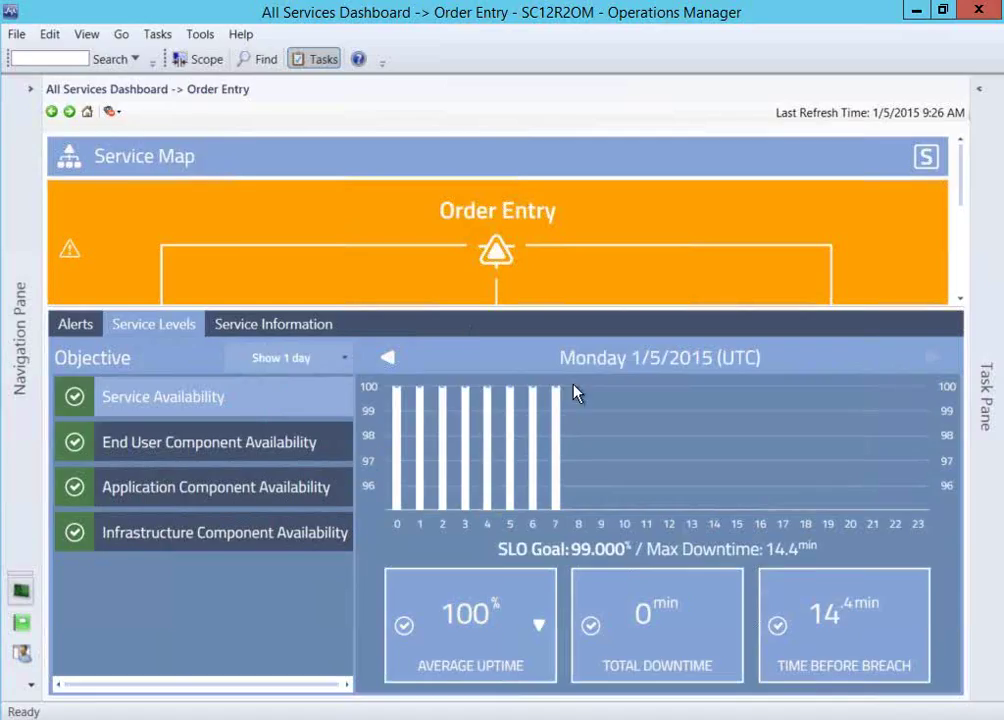
Step: Go back to the All Services Dashboard and open the Distributed Applications view from the navigation tree
{"action": "left_click", "coordinate": [51, 111]}
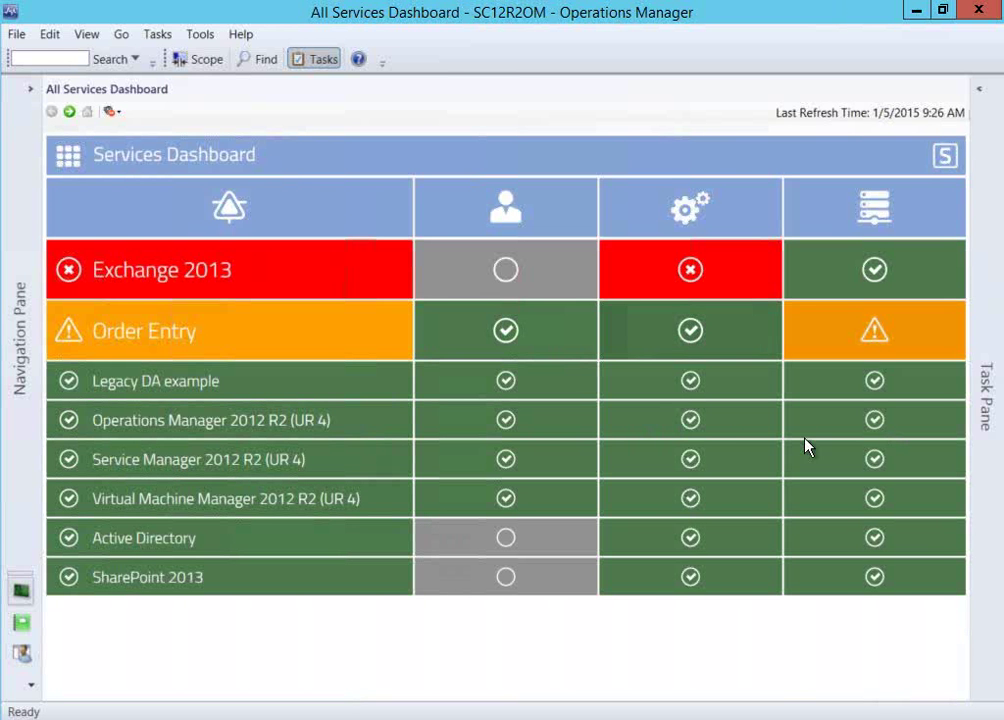
{"action": "left_click", "coordinate": [30, 89]}
{"action": "left_click", "coordinate": [70, 190]}
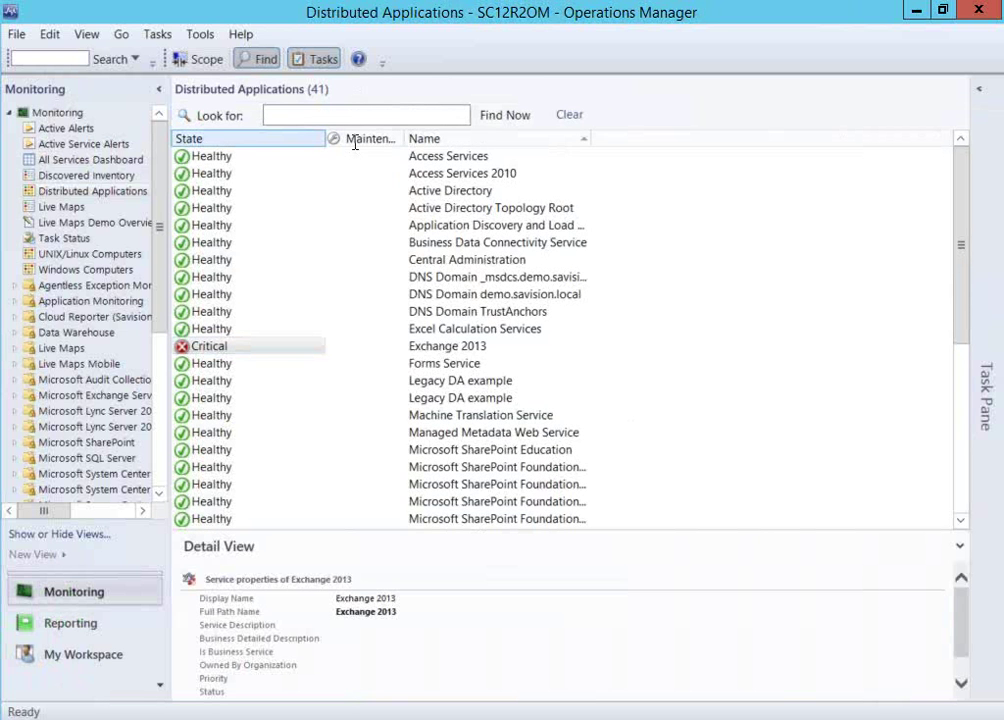
Step: Filter the Distributed Applications list by "order" and open the Diagram View of the Order Entry service
{"action": "type", "text": "order"}
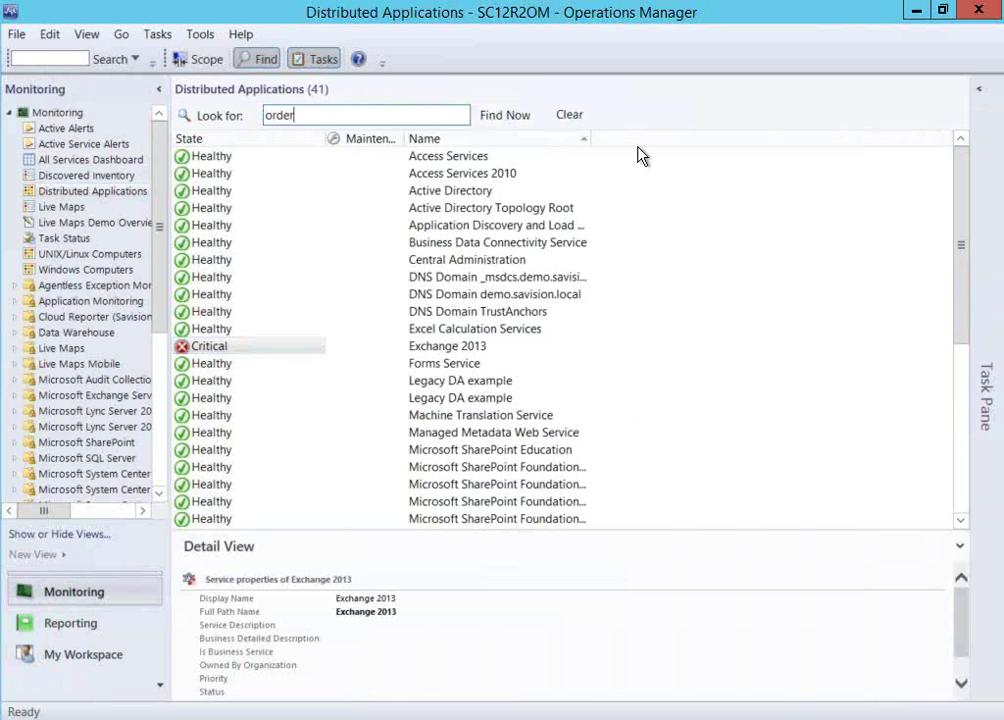
{"action": "key", "text": "Return"}
{"action": "right_click", "coordinate": [289, 157]}
{"action": "mouse_move", "coordinate": [410, 168]}
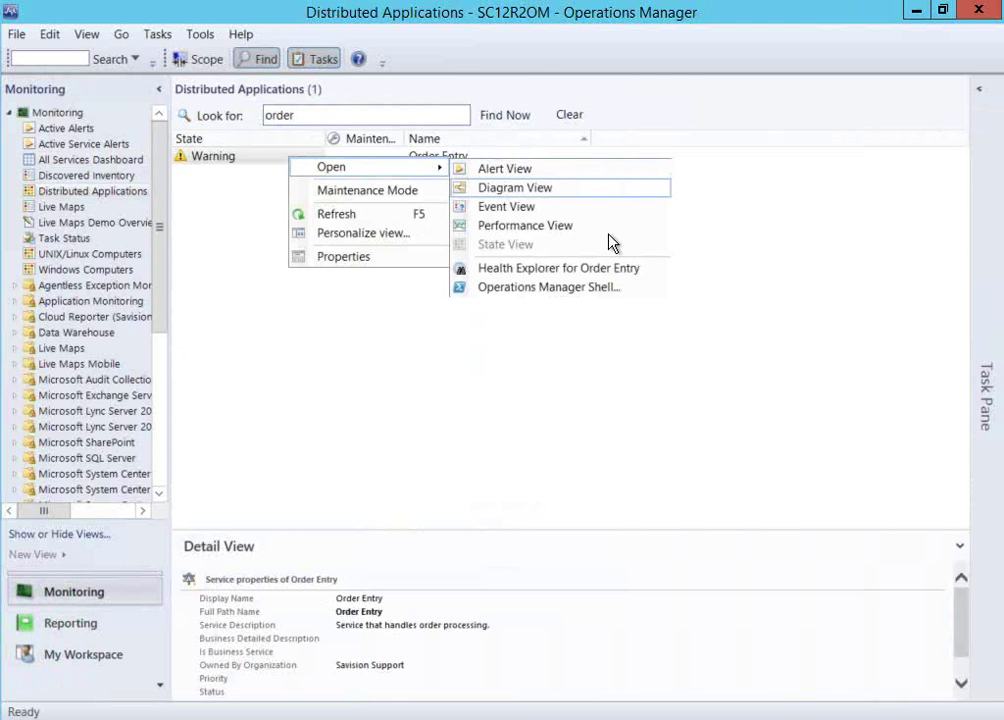
{"action": "left_click", "coordinate": [479, 188]}
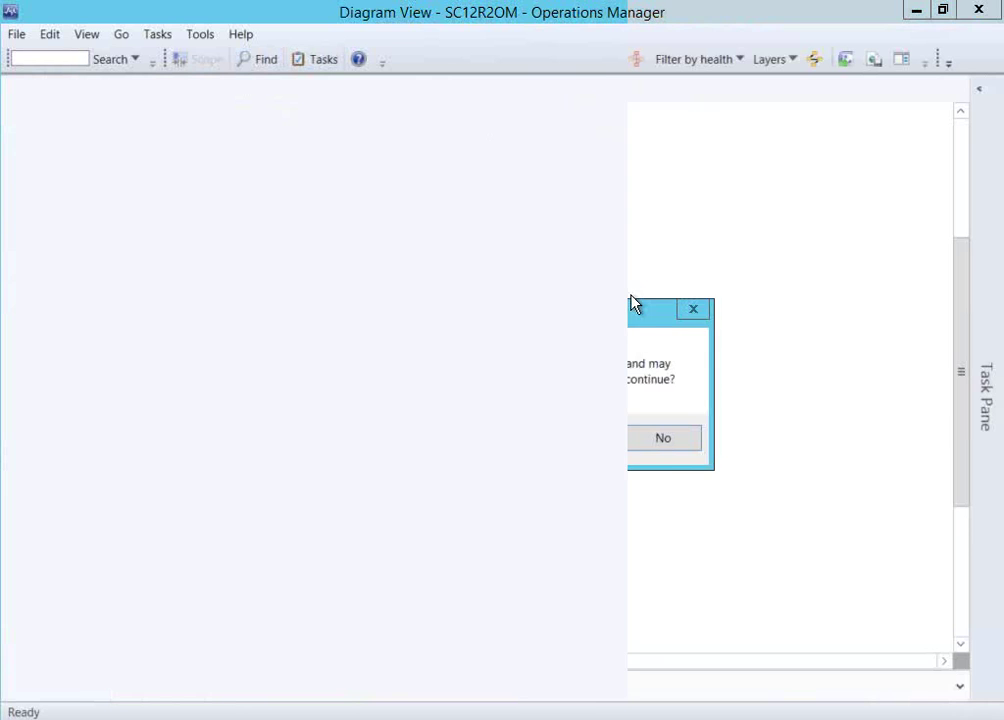
{"action": "key", "text": "Return"}
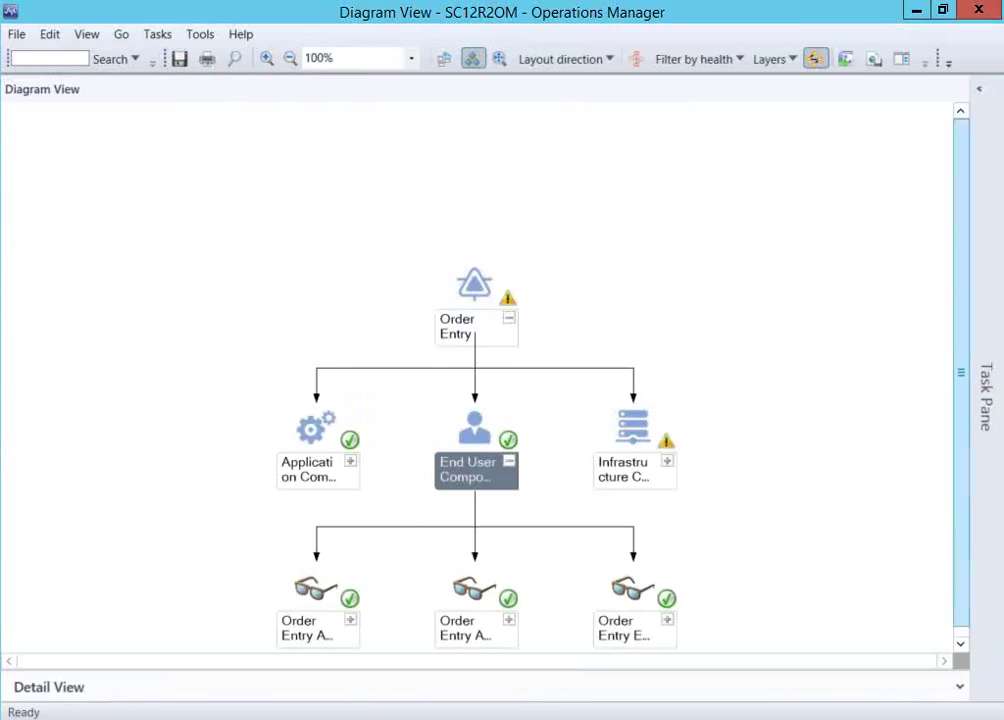
Step: Expand the infrastructure components and Order Entry web servers in the diagram to examine the individual servers, and close the diagram
{"action": "scroll", "coordinate": [639, 640], "scroll_direction": "down", "scroll_amount": 1}
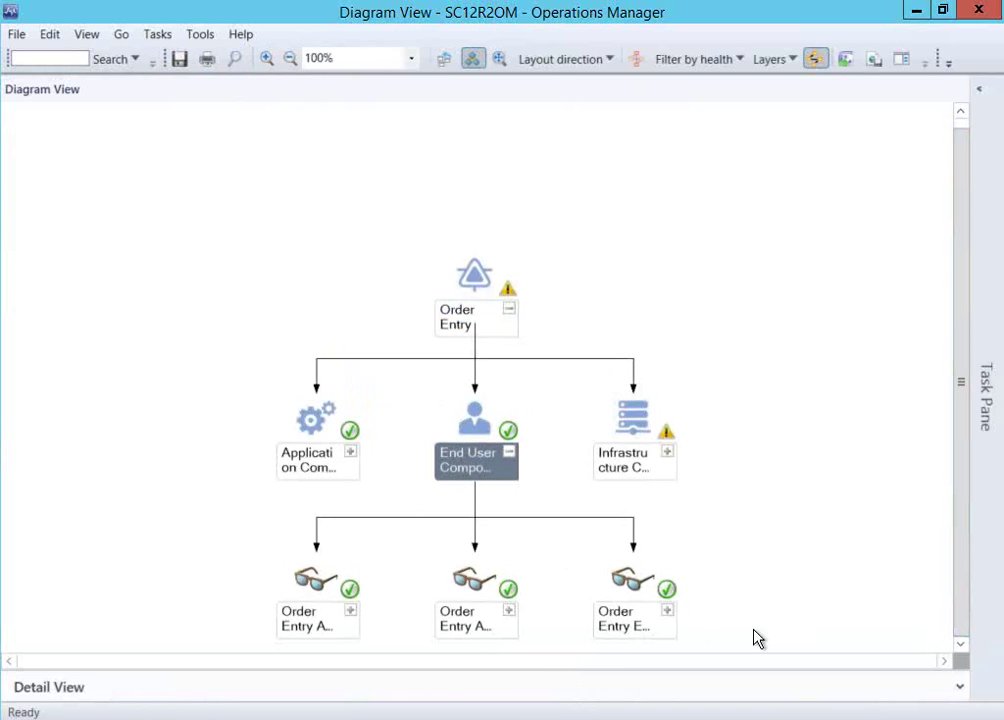
{"action": "key", "text": "Right"}
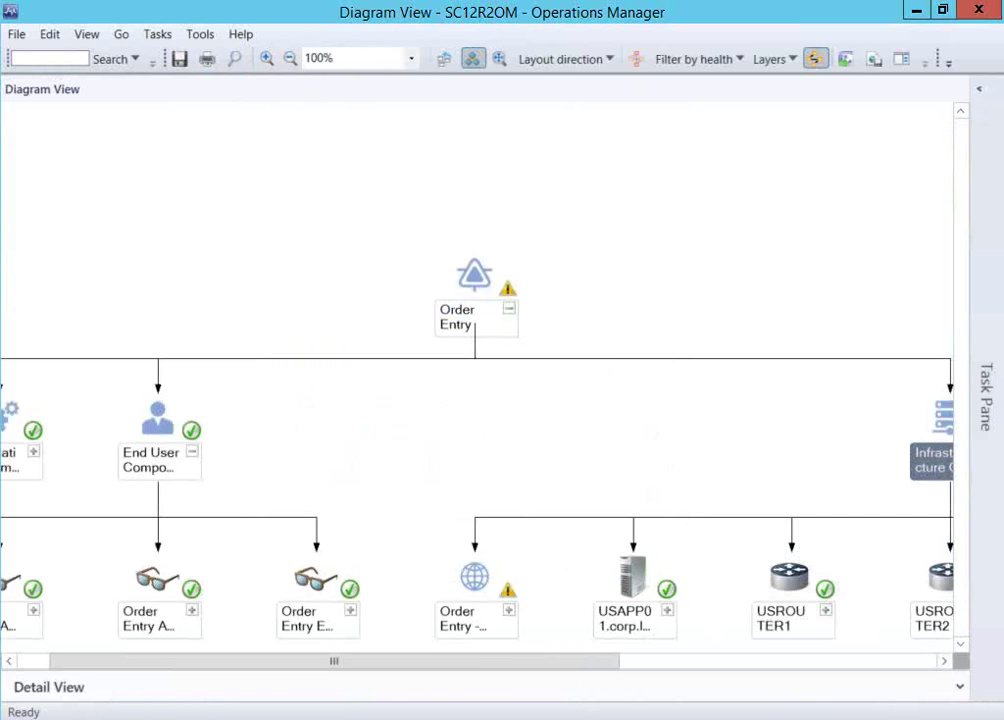
{"action": "key", "text": "Down"}
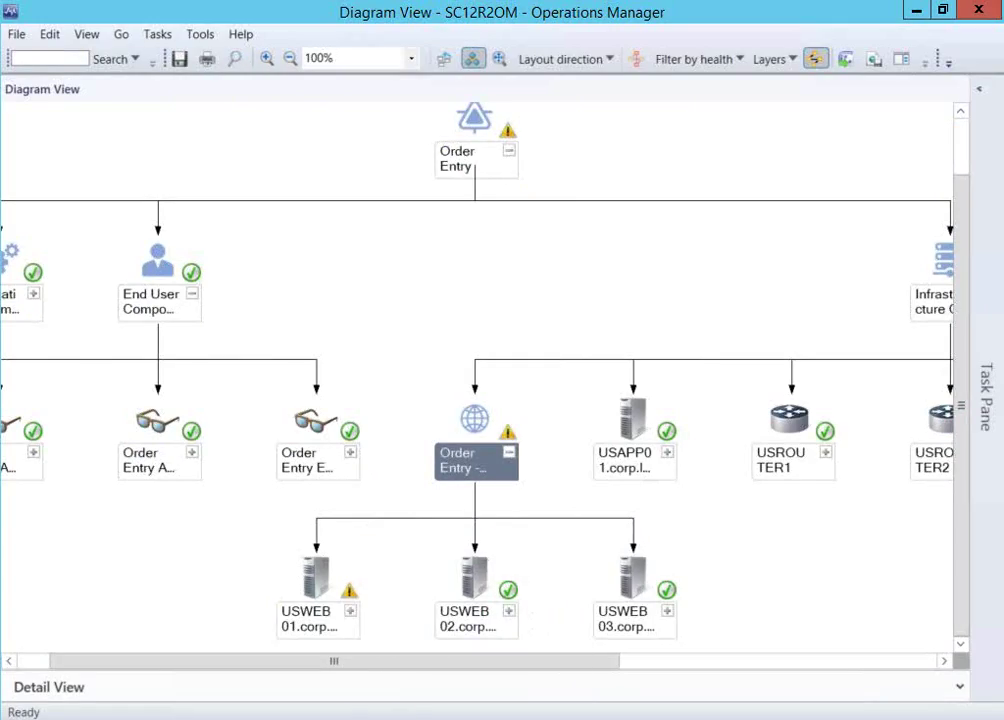
{"action": "mouse_move", "coordinate": [344, 598]}
{"action": "left_click", "coordinate": [978, 10]}
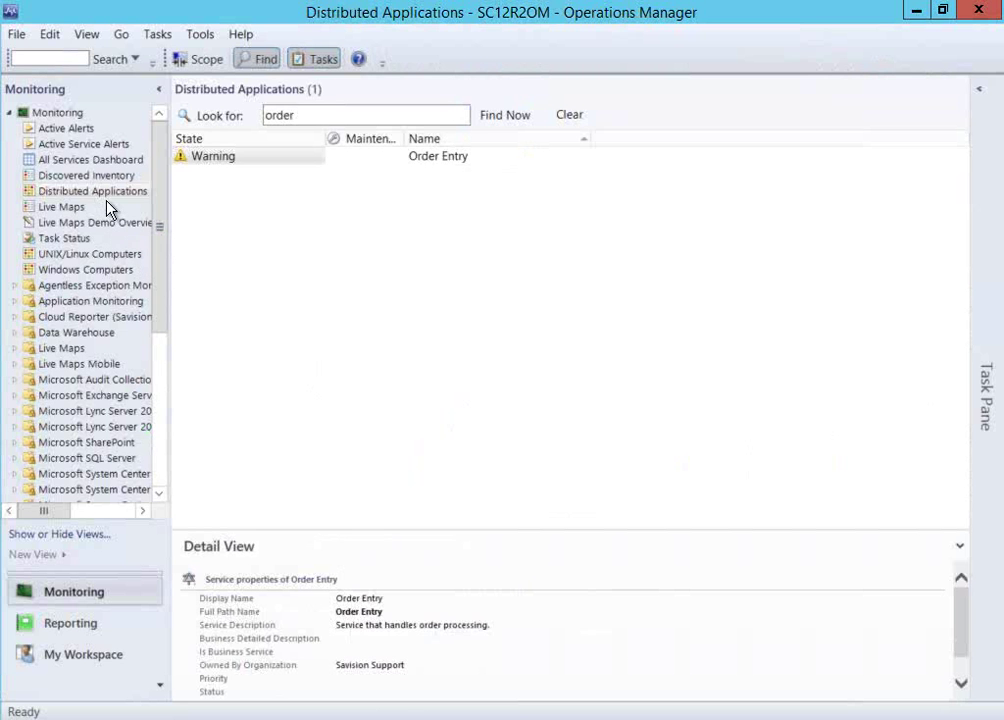
Step: From the All Services Dashboard, open Order Entry's Infrastructure Components map and show the related services of USROUTER2, closing the list without navigating
{"action": "left_click", "coordinate": [88, 159]}
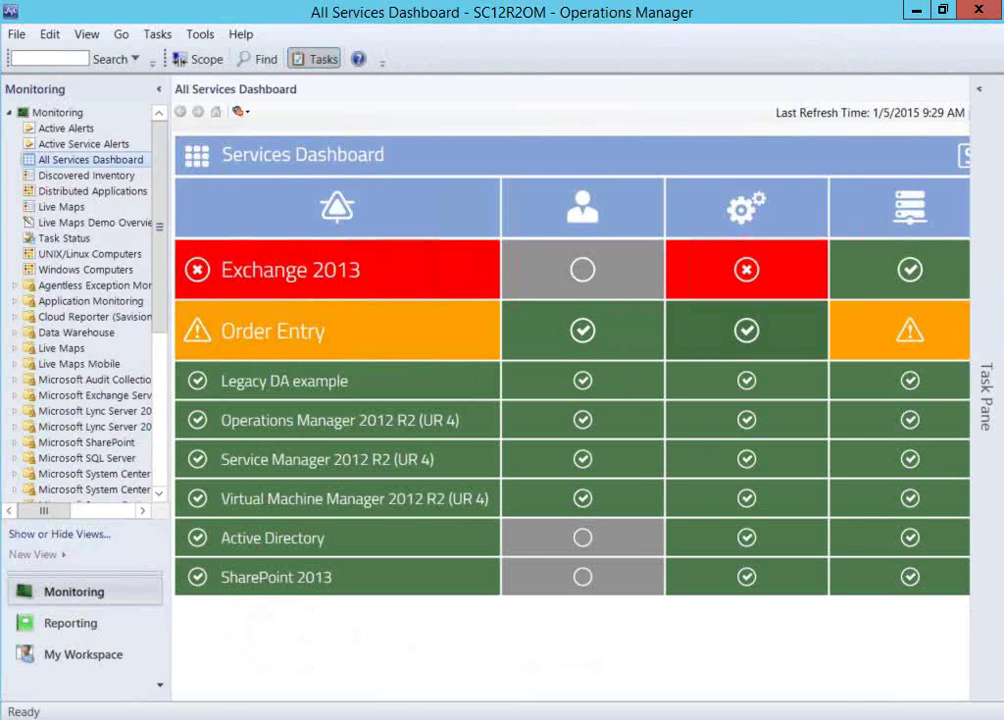
{"action": "left_click", "coordinate": [746, 330]}
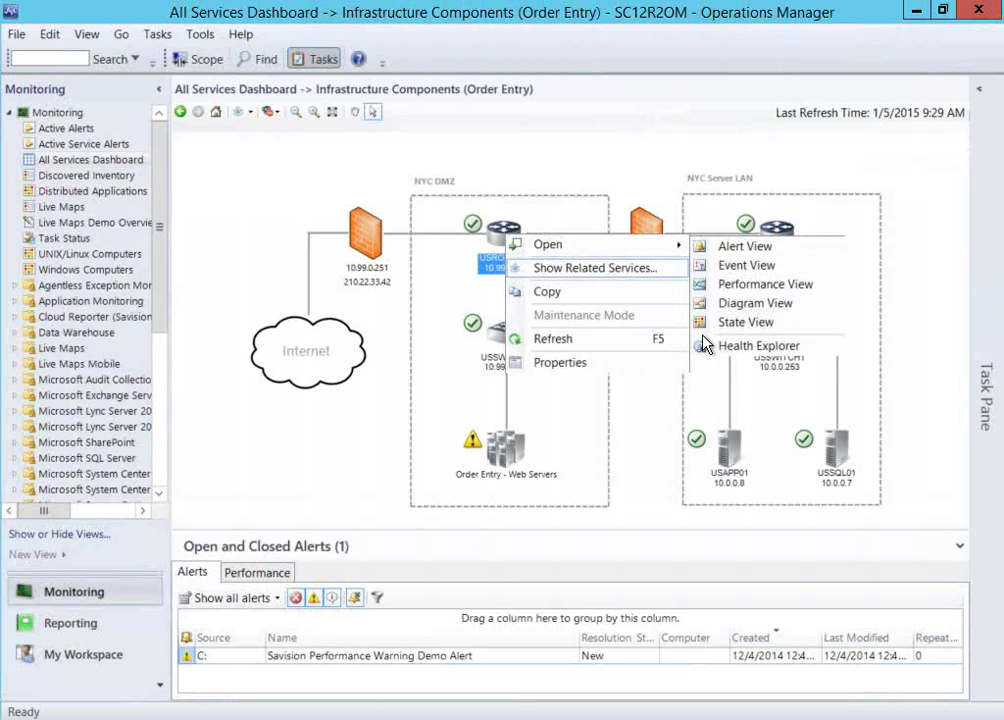
{"action": "left_click", "coordinate": [706, 345]}
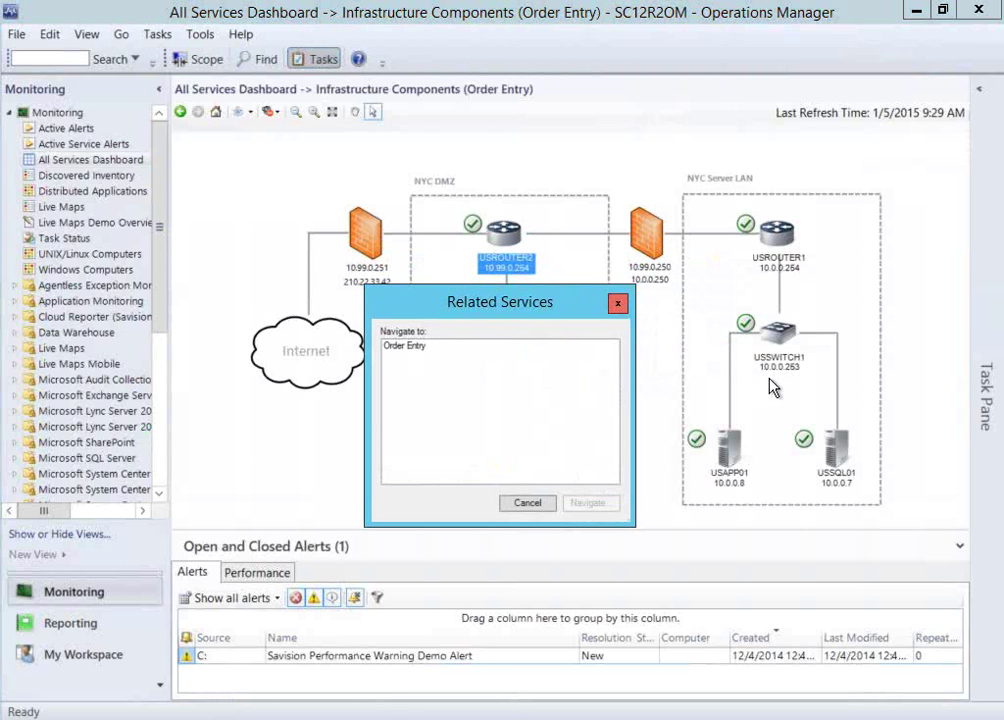
{"action": "left_click", "coordinate": [508, 443]}
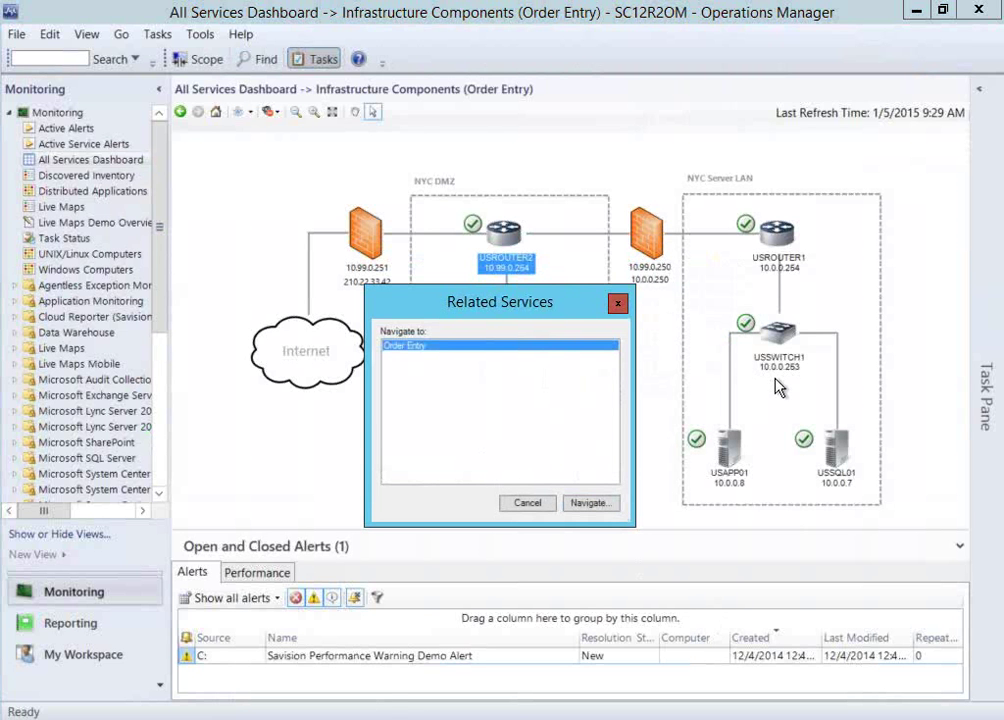
{"action": "left_click", "coordinate": [619, 305]}
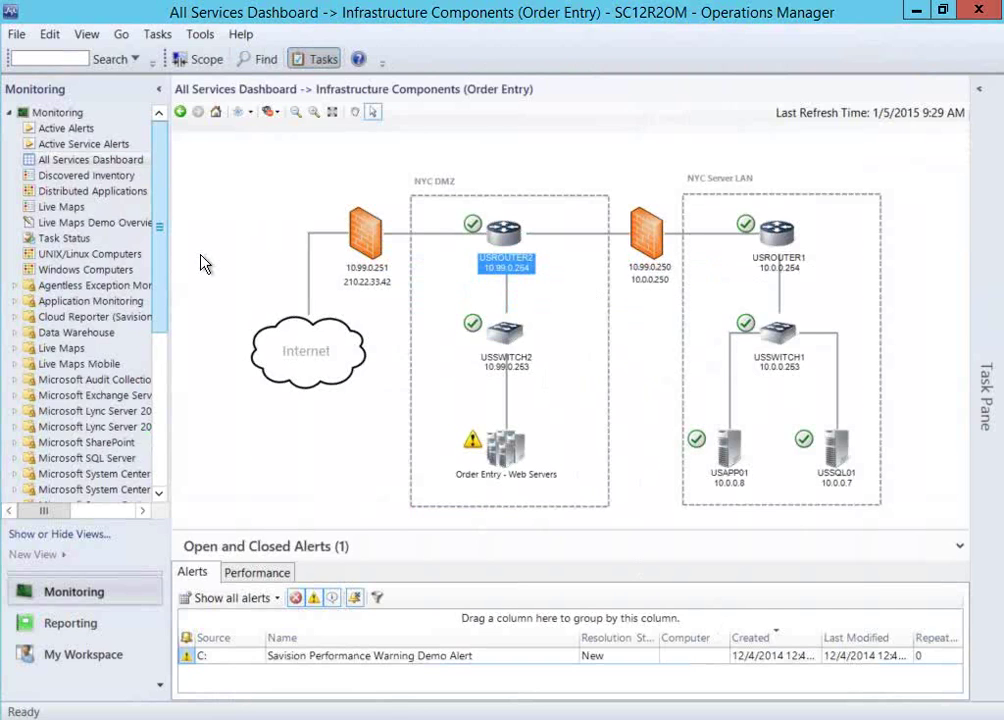
Step: Open Geographical Maps from the Live Maps demo maps, hide the navigation pane and drill down through United States and New York Datacenter to New York Rack1
{"action": "scroll", "coordinate": [197, 284], "scroll_direction": "down", "scroll_amount": 1}
{"action": "left_click", "coordinate": [15, 332]}
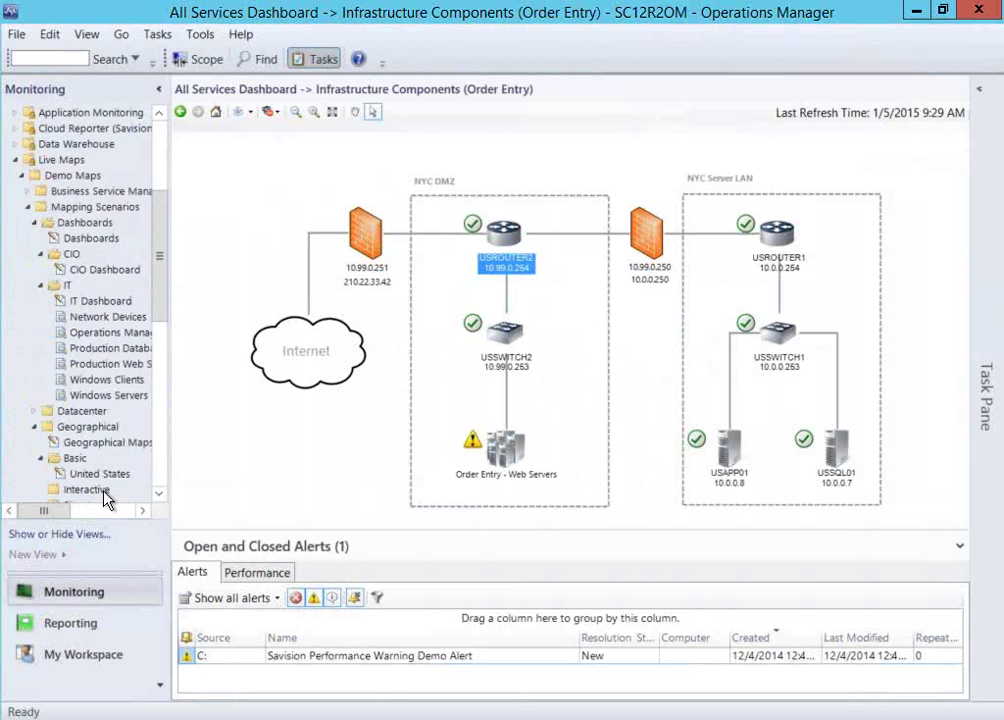
{"action": "left_click", "coordinate": [105, 379]}
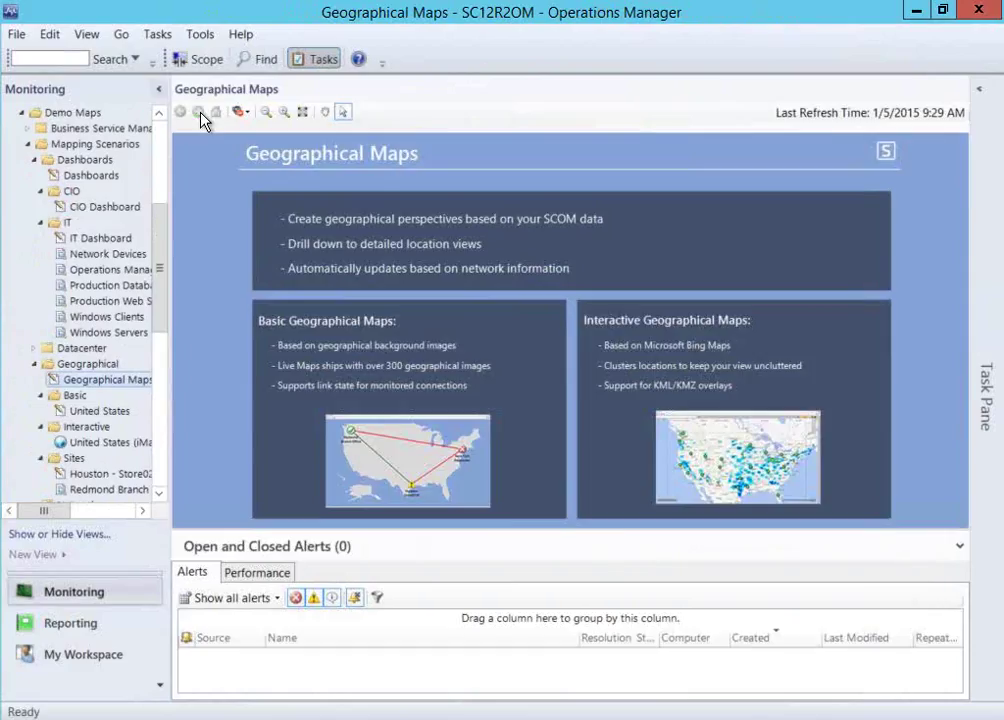
{"action": "left_click", "coordinate": [159, 89]}
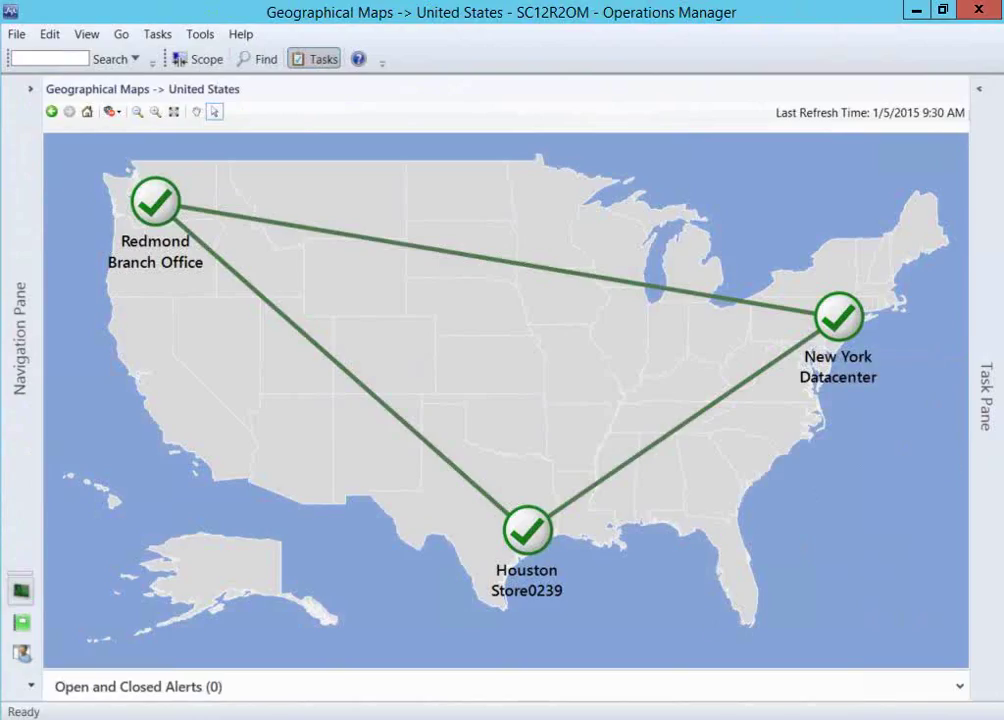
{"action": "left_click", "coordinate": [838, 317]}
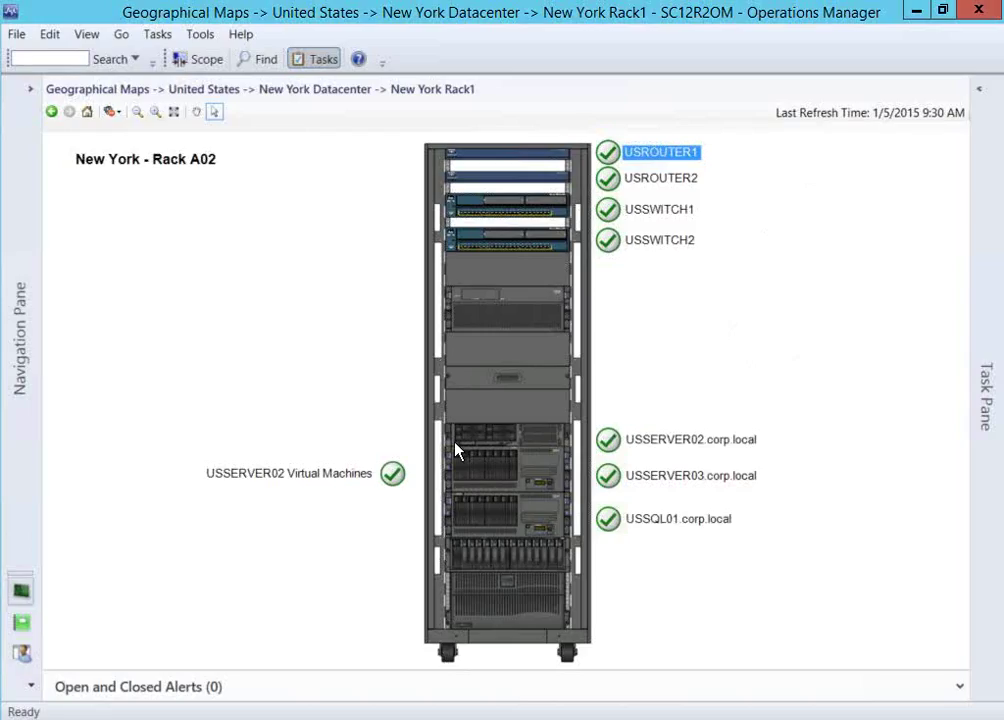
Step: Restore the navigation pane, collapse the Demo Maps folder and open the Active Service Alerts view
{"action": "left_click", "coordinate": [38, 116]}
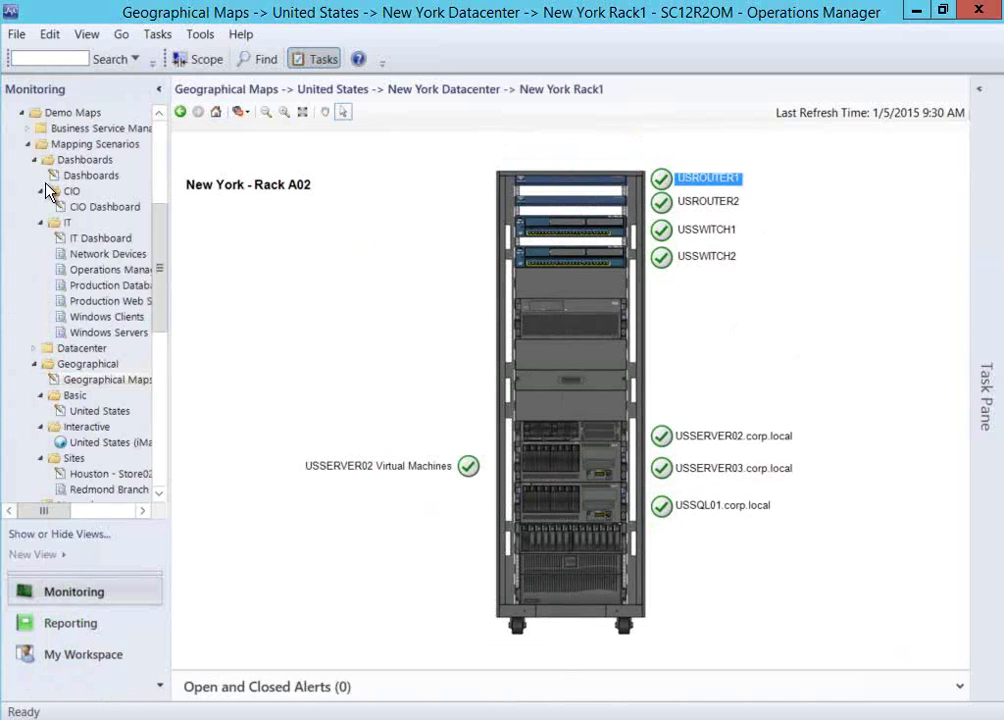
{"action": "left_click_drag", "start_coordinate": [160, 350], "coordinate": [162, 200]}
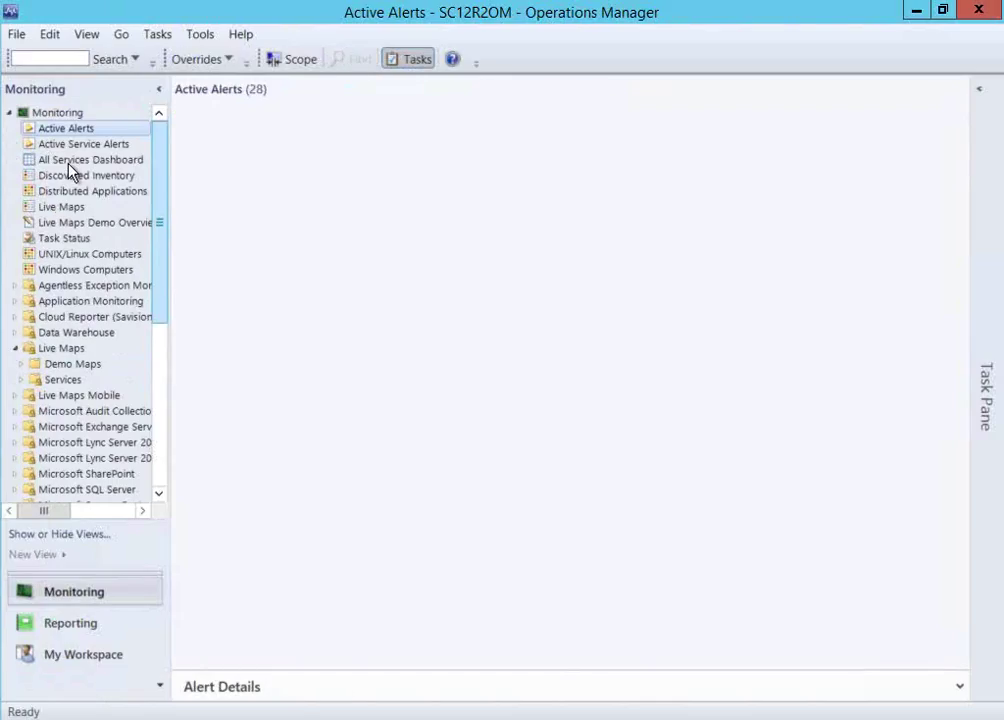
{"action": "key", "text": "Down"}
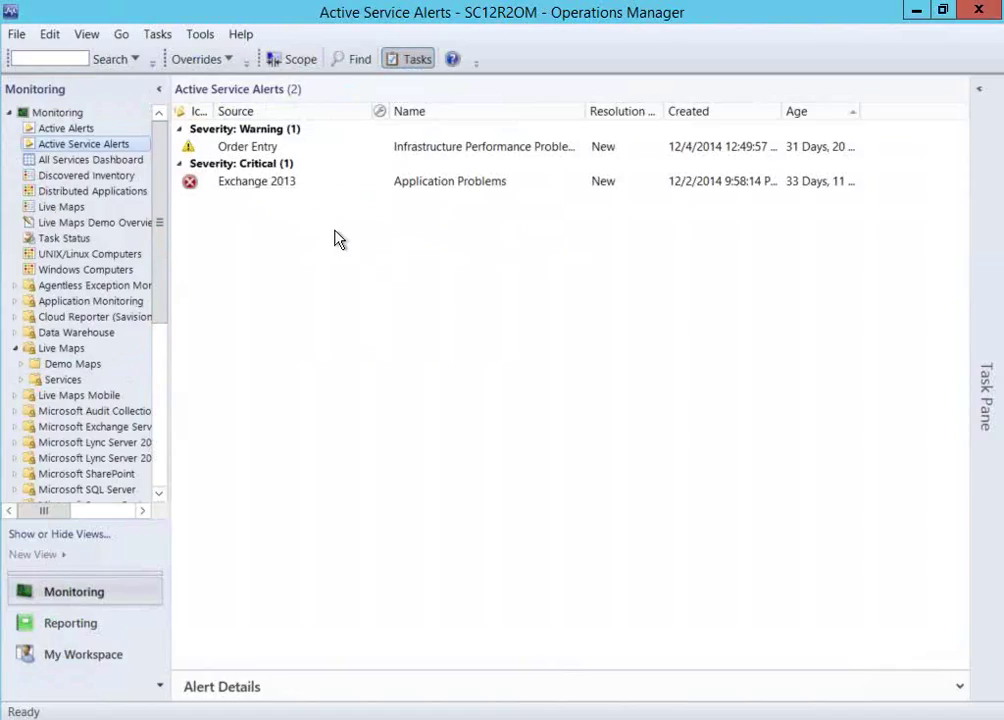
Step: Show the details of the Exchange 2013 alert and enlarge the details area to fit its full knowledge text
{"action": "left_click", "coordinate": [342, 181]}
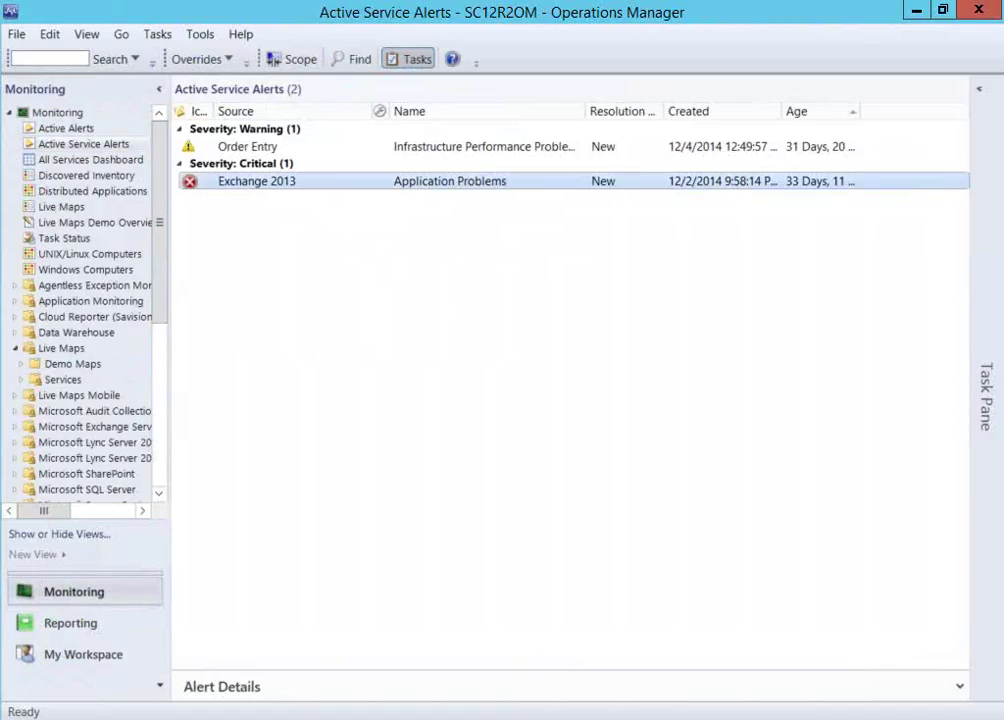
{"action": "left_click", "coordinate": [559, 686]}
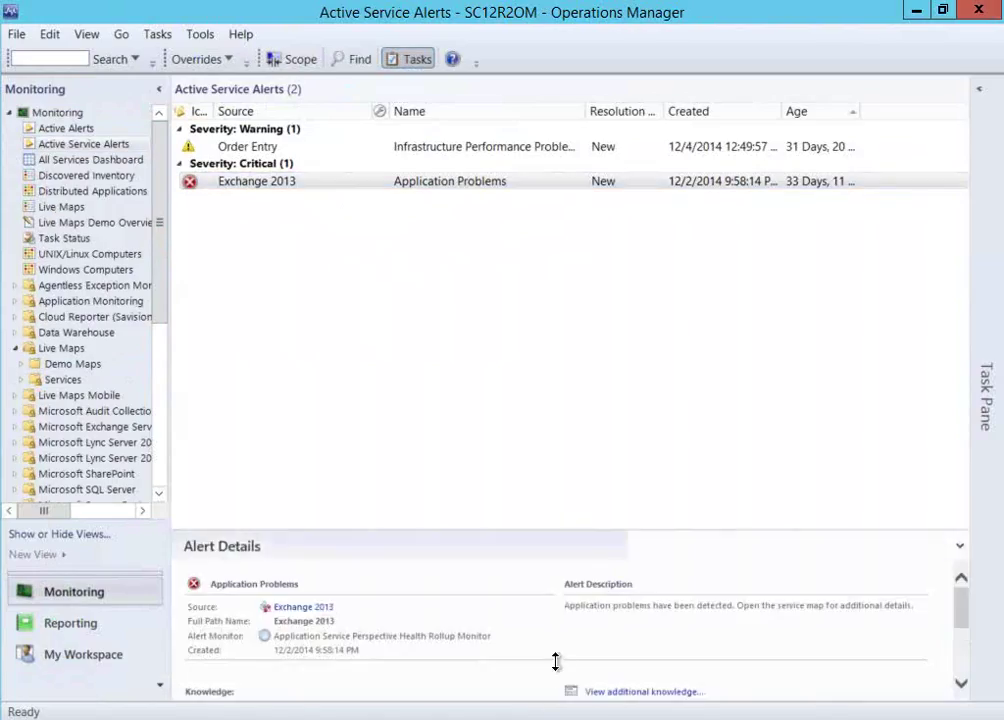
{"action": "left_click_drag", "start_coordinate": [559, 442], "coordinate": [559, 355]}
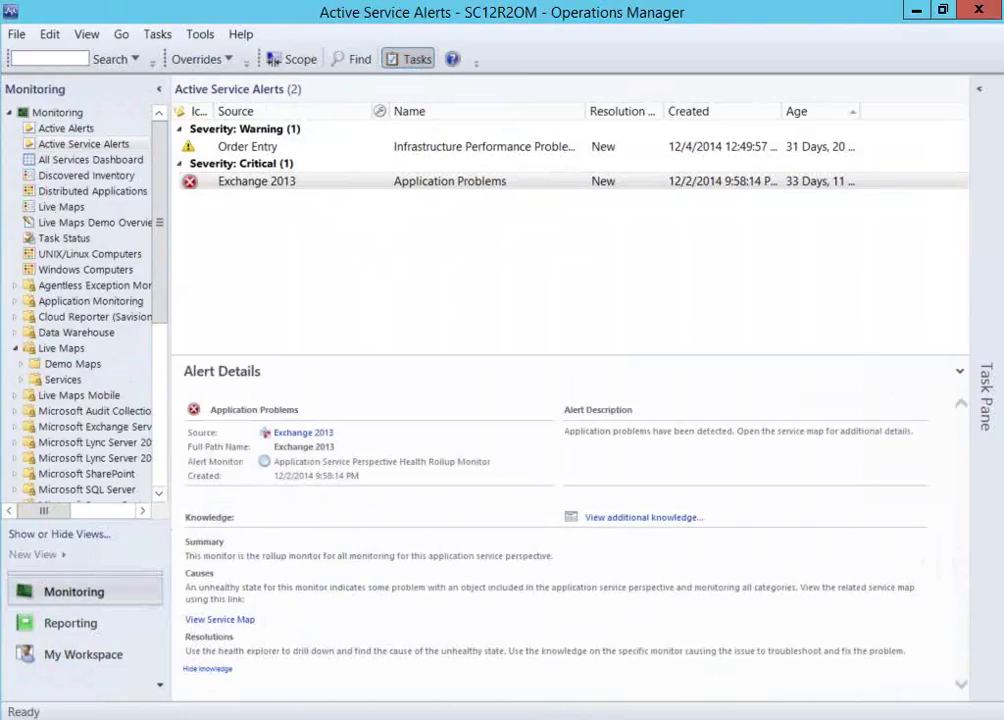
Step: View the Exchange 2013 service map from the alert, drill through Application Components into Client - OWA, and bring up the actions for DEMO-EXCH2 - EWS
{"action": "left_click", "coordinate": [219, 620]}
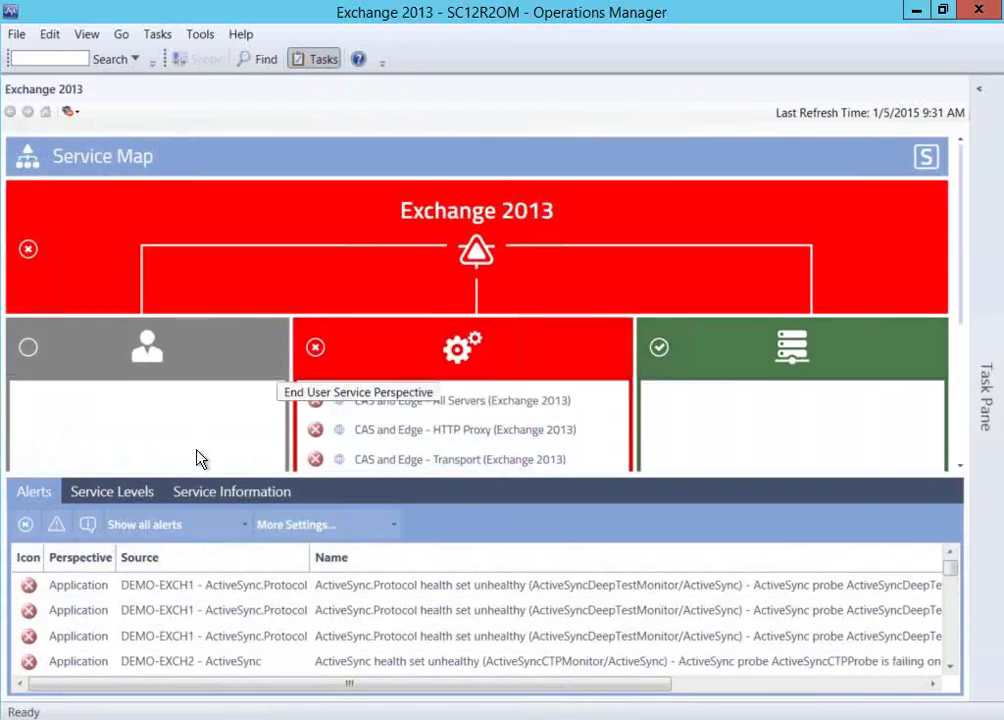
{"action": "left_click", "coordinate": [594, 445]}
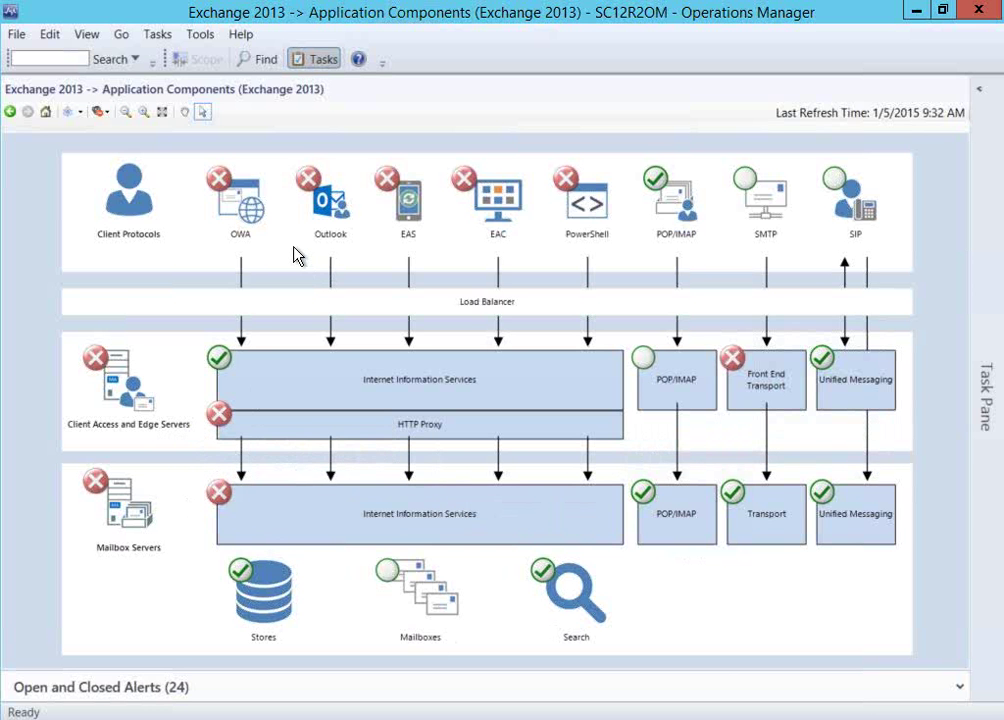
{"action": "key", "text": "F5"}
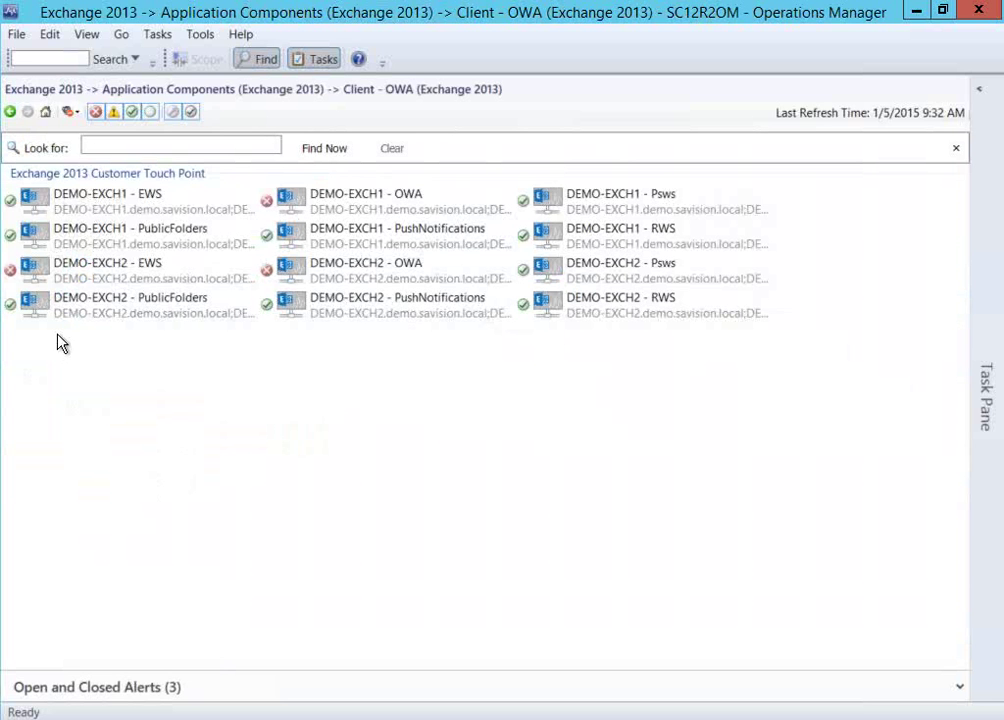
{"action": "right_click", "coordinate": [71, 267]}
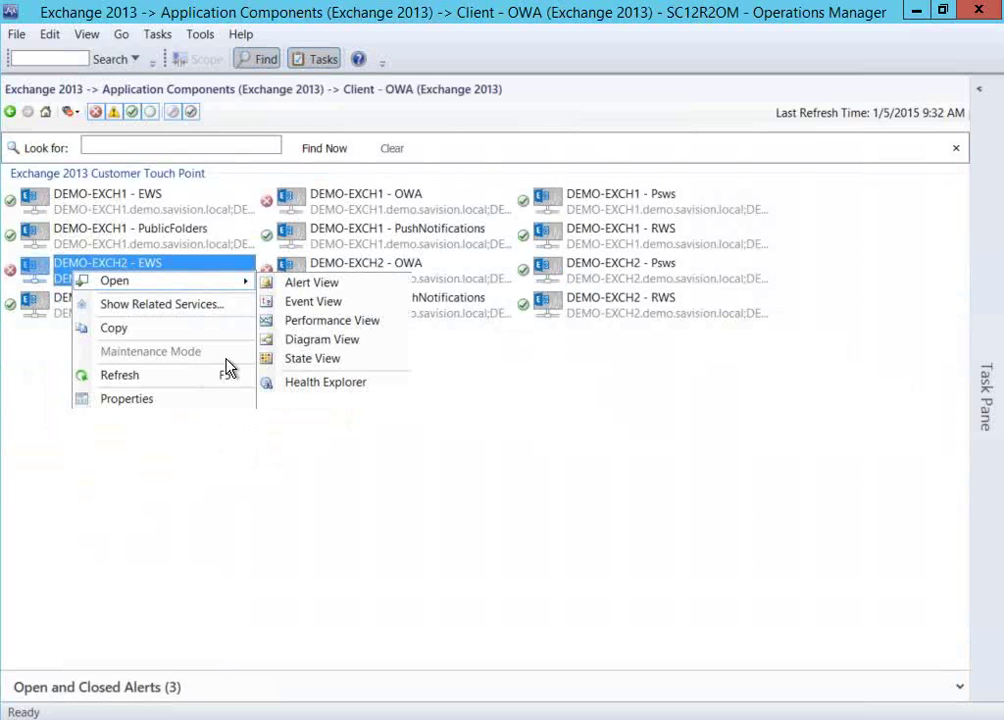
{"action": "left_click", "coordinate": [585, 617]}
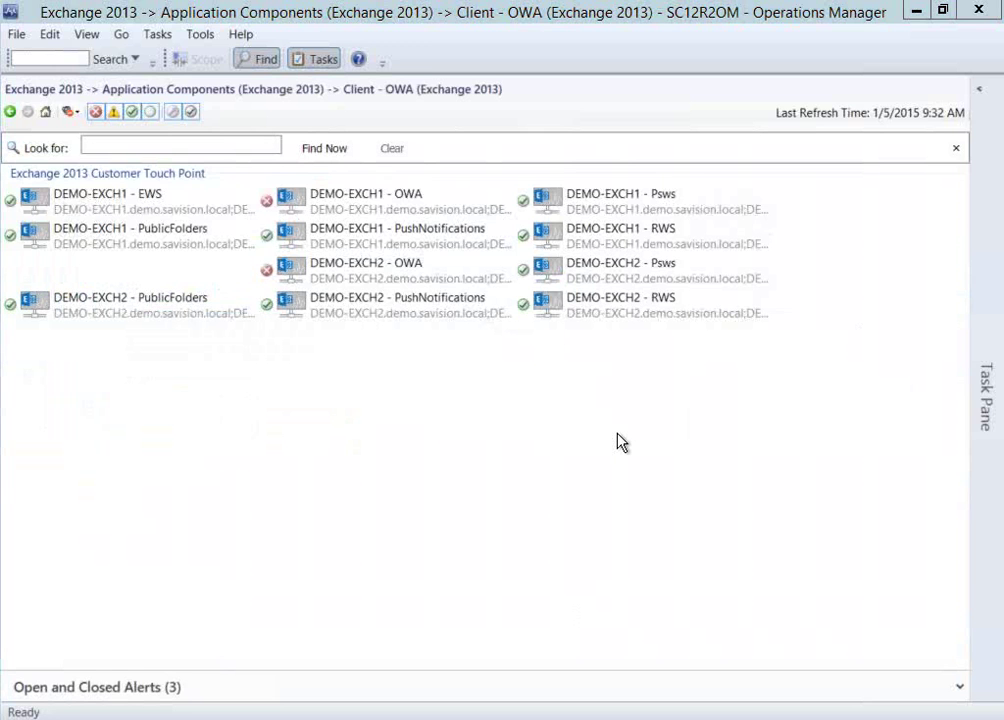
Step: Close the Exchange 2013 map window and show the All Services Dashboard with the navigation pane hidden
{"action": "key", "text": "alt+F4"}
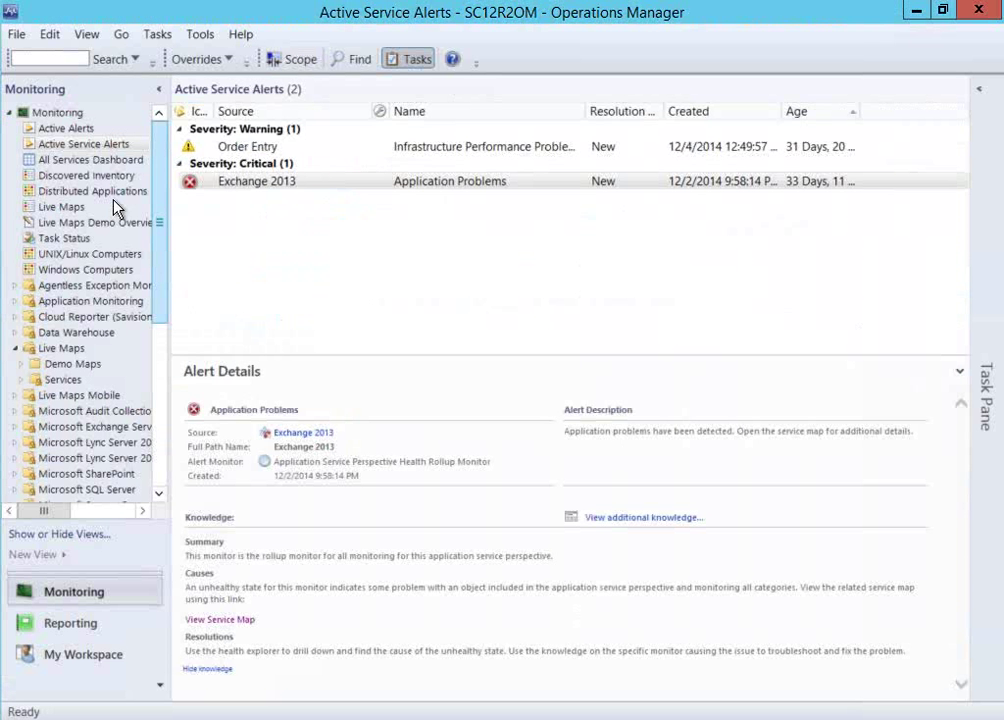
{"action": "left_click", "coordinate": [90, 159]}
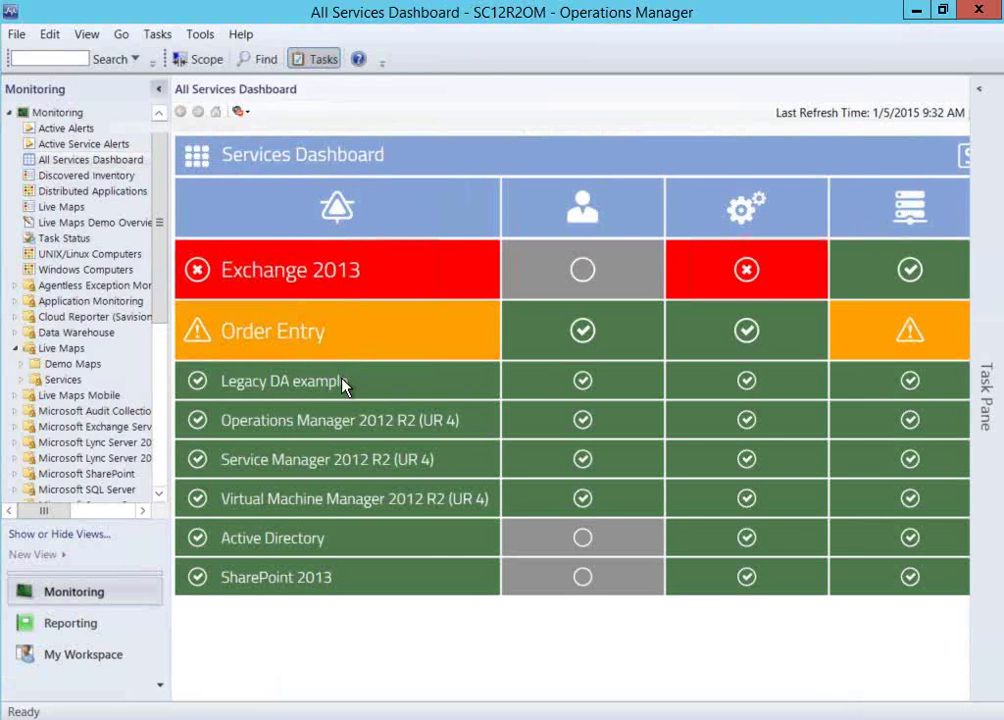
{"action": "key", "text": "alt+F1"}
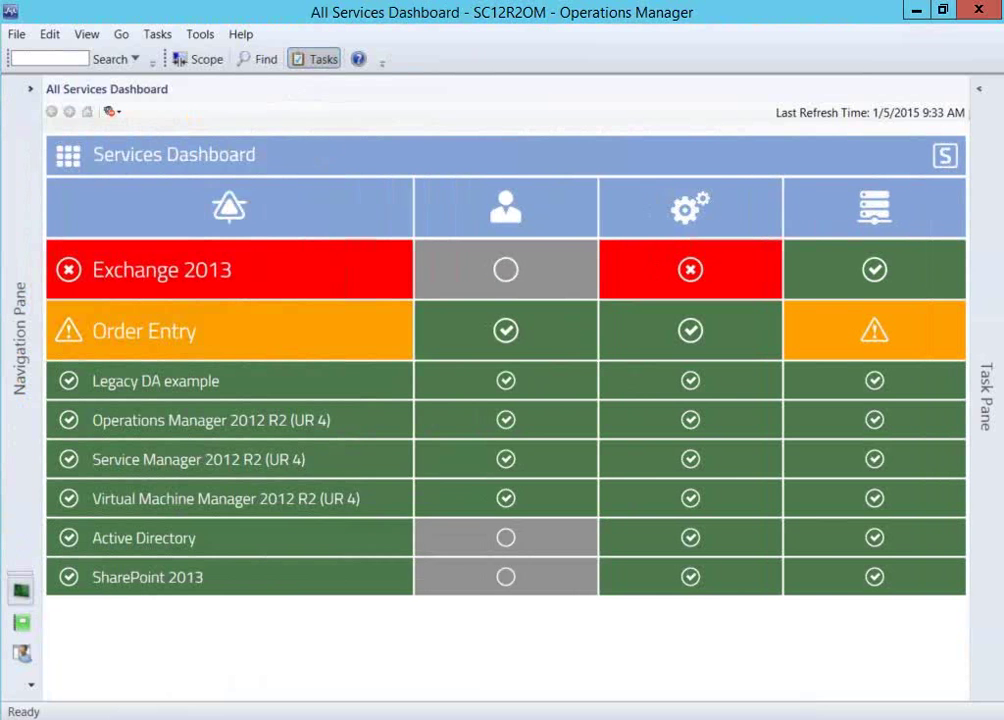
Step: Switch to the Live Maps 7 2 - Exceed Webinar presentation in PowerPoint and start the slide show from the What's New slide
{"action": "mouse_move", "coordinate": [332, 716]}
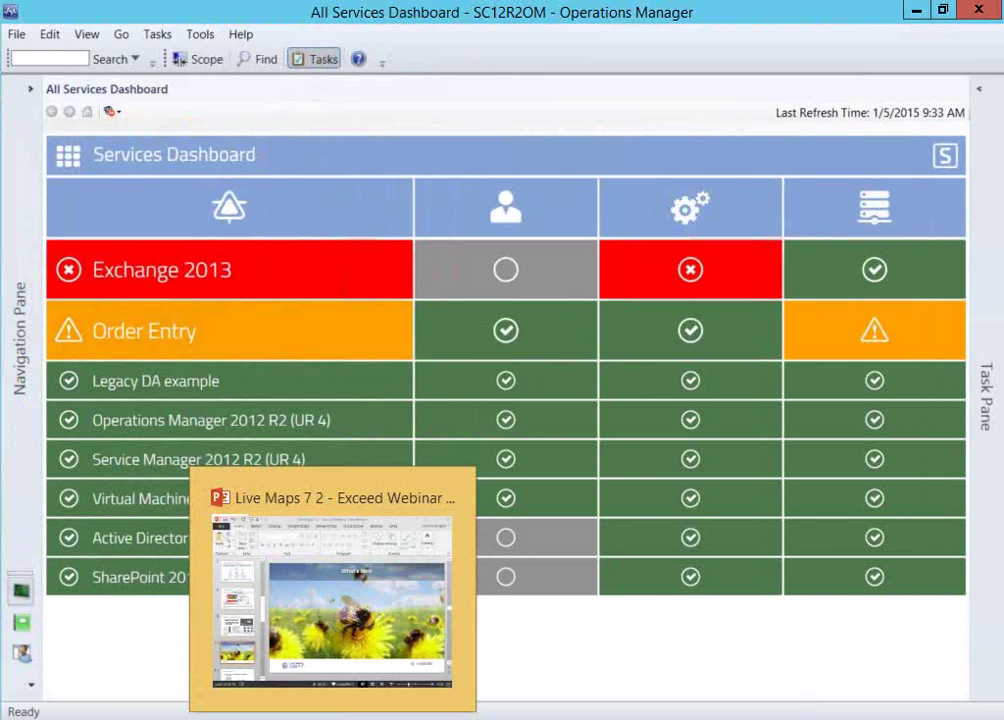
{"action": "left_click", "coordinate": [333, 719]}
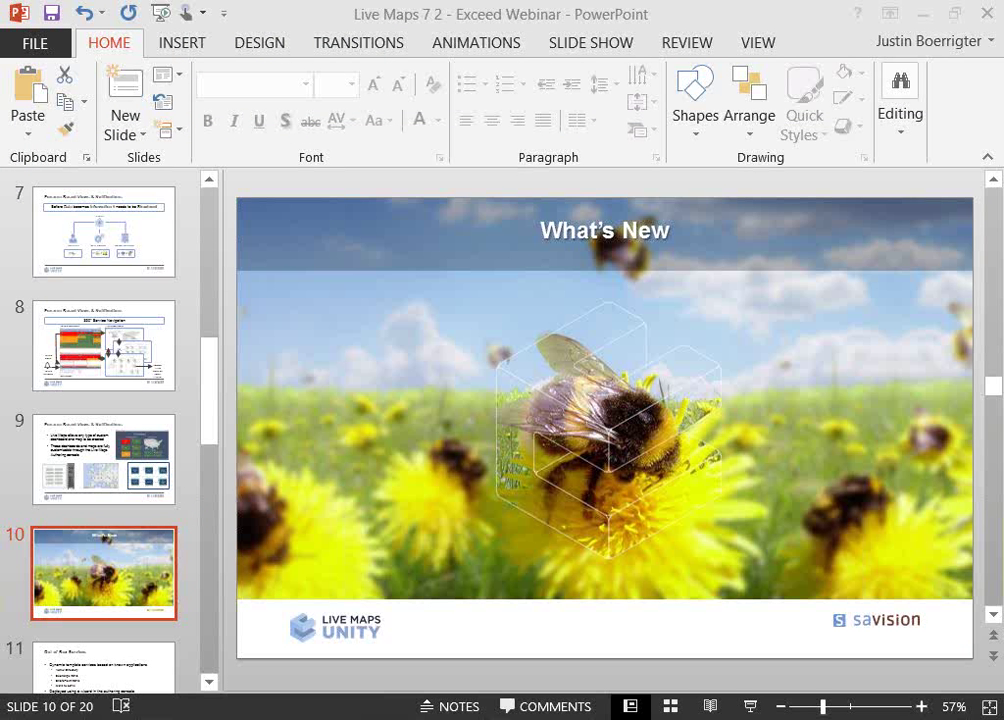
{"action": "key", "text": "shift+F5"}
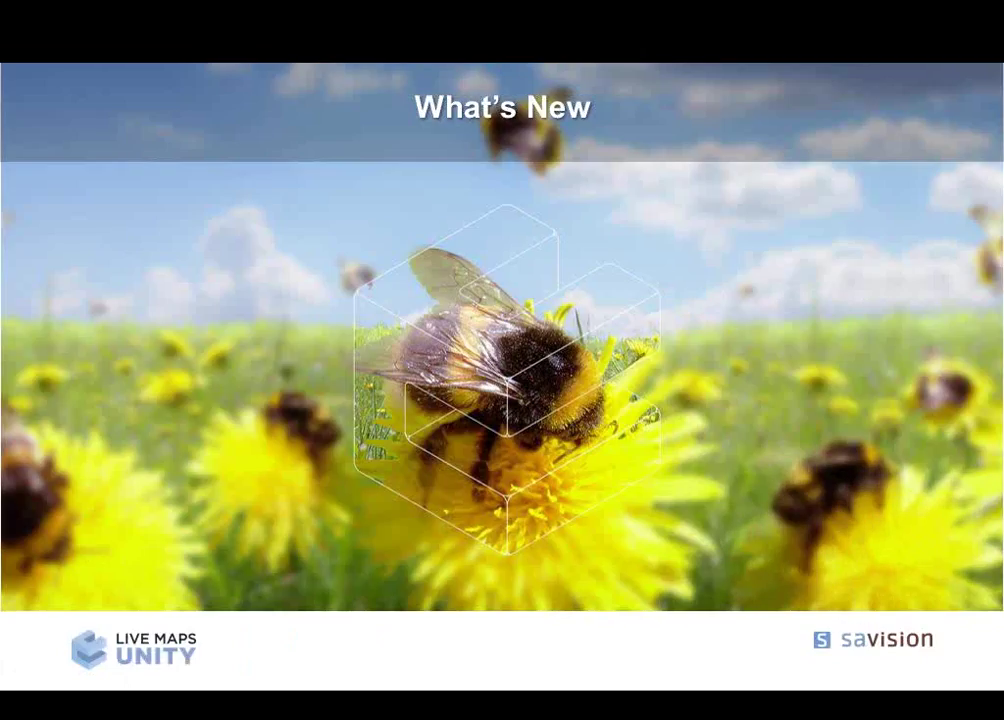
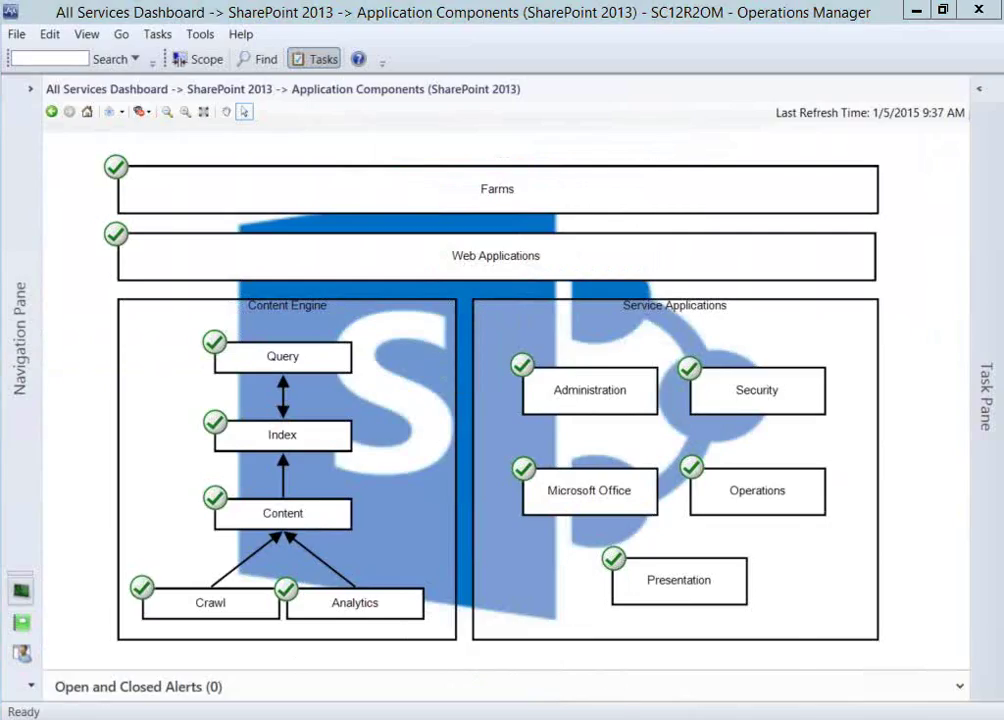
Step: Switch to the TECHED-OM virtual machine and show the Live Maps start page
{"action": "mouse_move", "coordinate": [654, 716]}
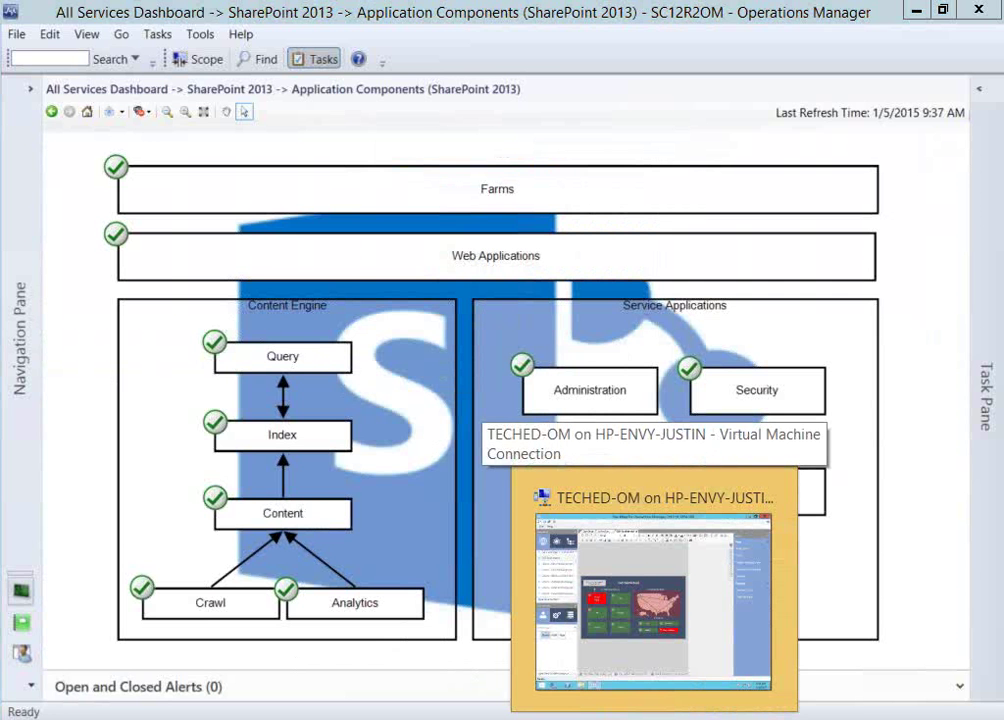
{"action": "left_click", "coordinate": [654, 600]}
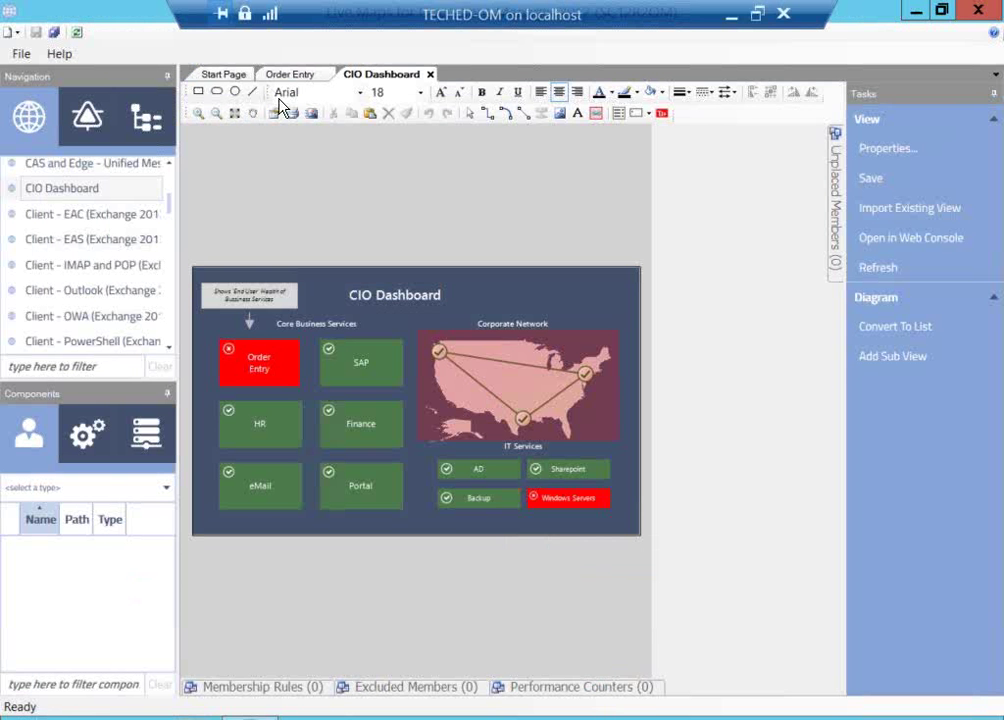
{"action": "left_click", "coordinate": [224, 74]}
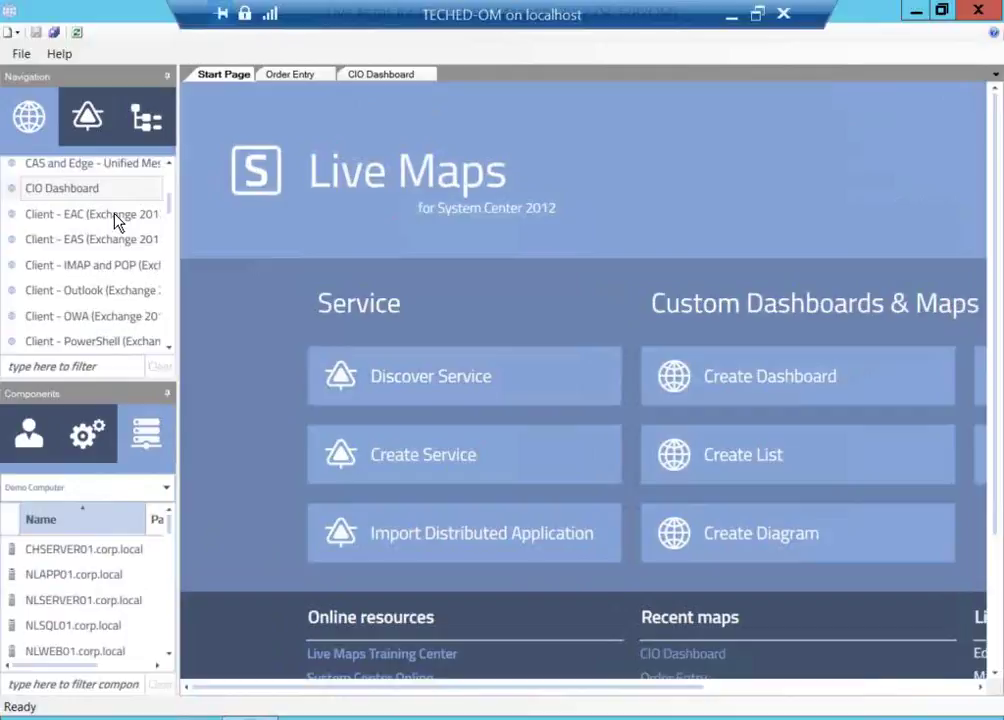
Step: Filter the map list for "rack" and open the New York Rack1 diagram
{"action": "left_click", "coordinate": [78, 366]}
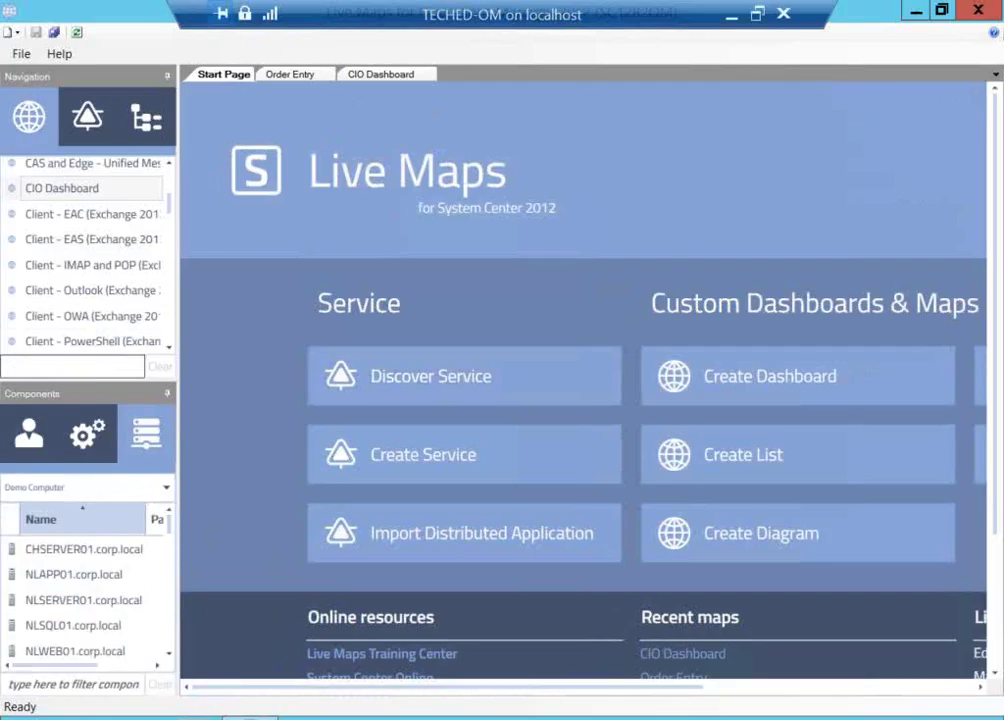
{"action": "type", "text": "rack"}
{"action": "double_click", "coordinate": [65, 169]}
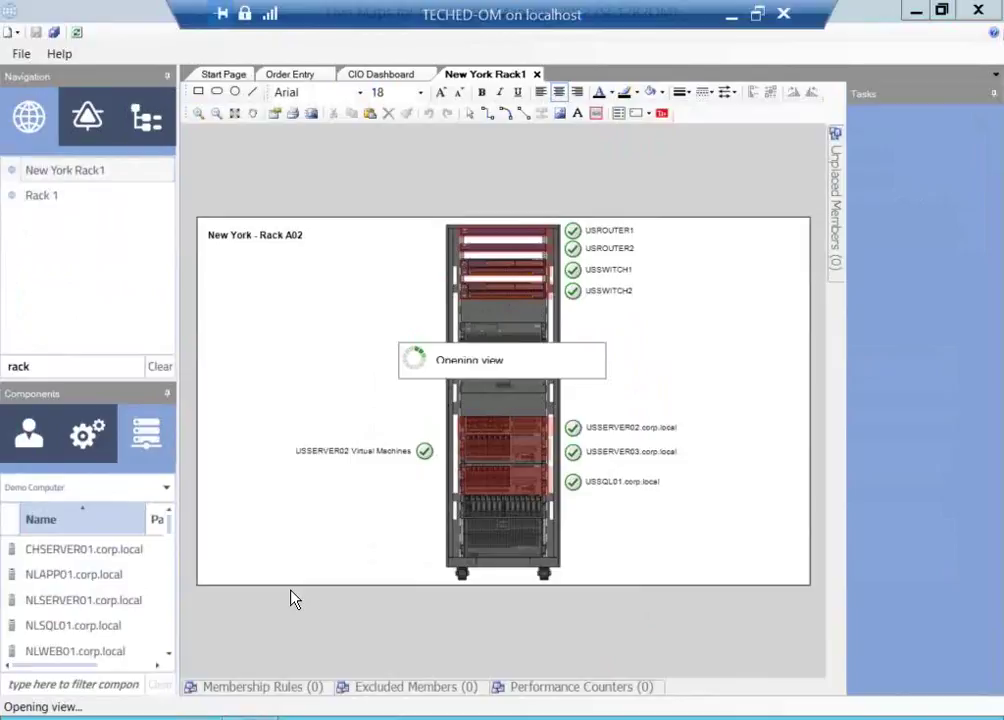
Step: Add the computer NLAPP01.corp.local beside the rack in the New York Rack1 diagram and hide its image, keeping the state icon
{"action": "left_click_drag", "start_coordinate": [75, 574], "coordinate": [584, 438]}
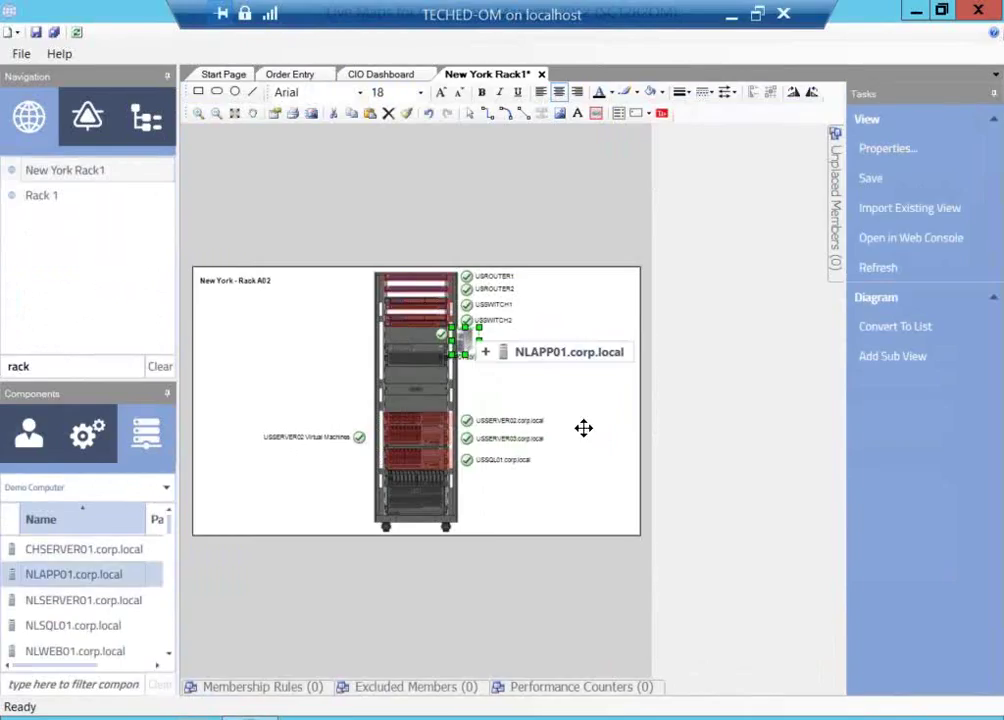
{"action": "right_click", "coordinate": [467, 342]}
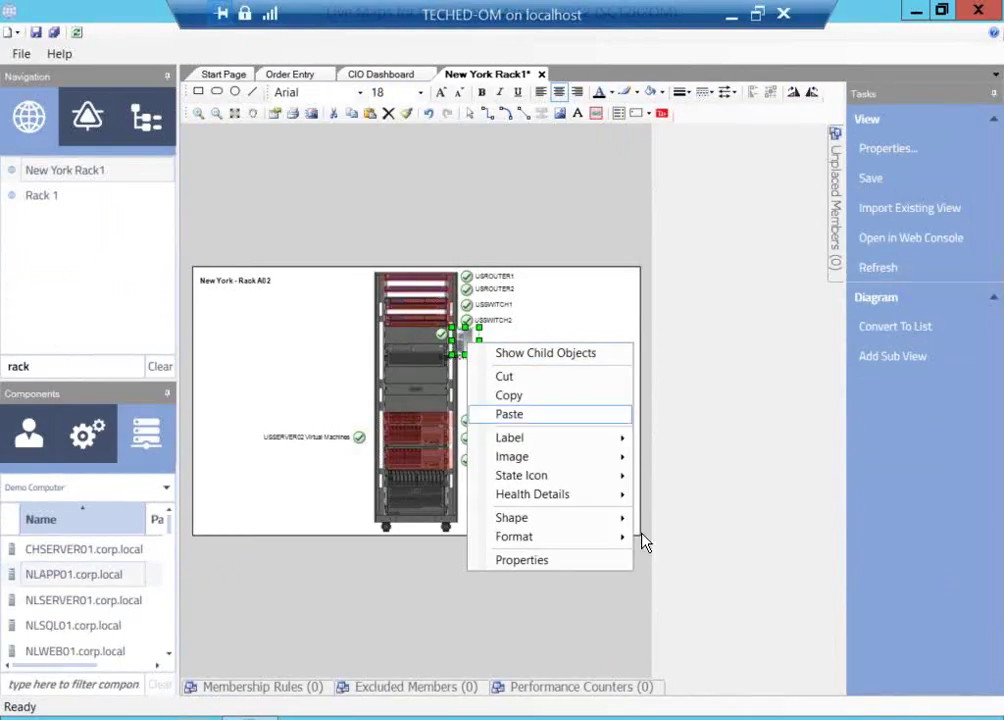
{"action": "mouse_move", "coordinate": [513, 438]}
{"action": "key", "text": "Down"}
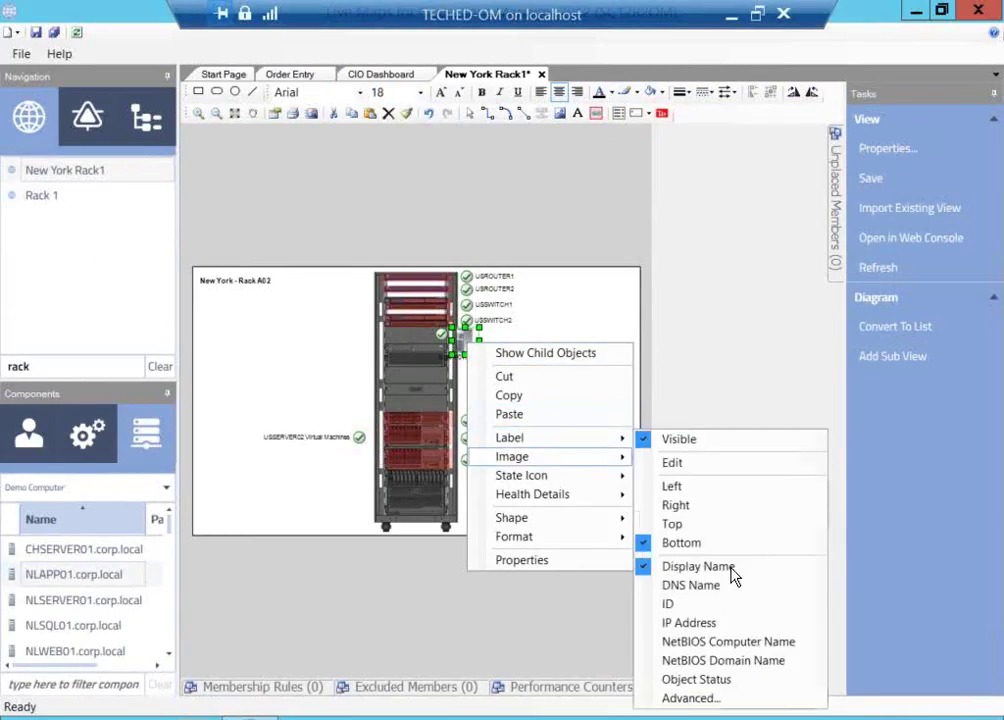
{"action": "key", "text": "Right"}
{"action": "key", "text": "Return"}
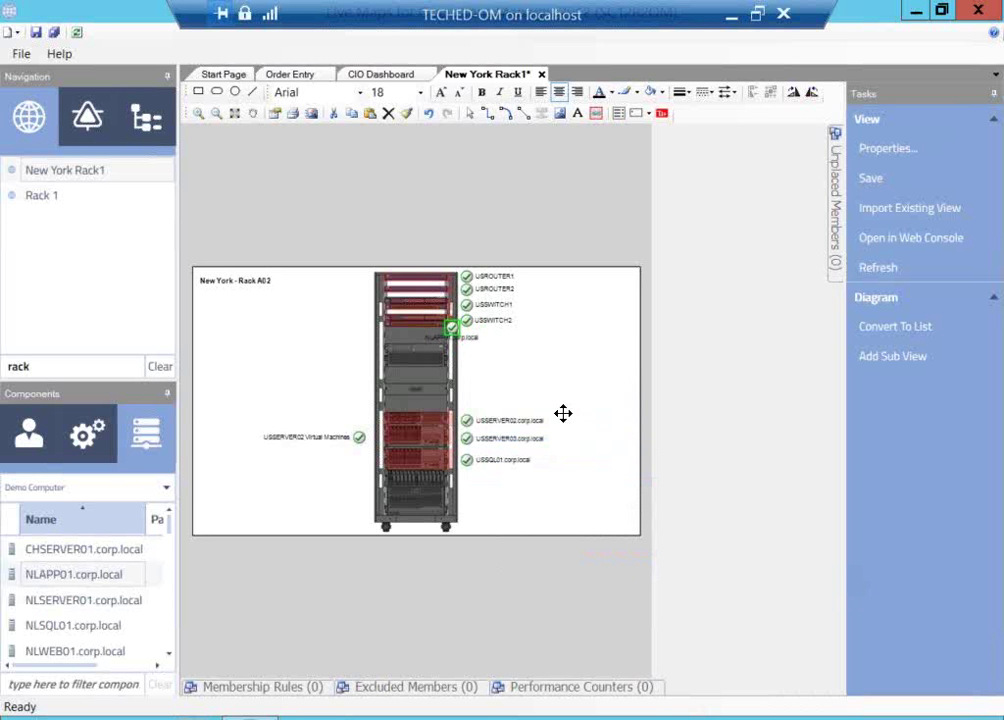
Step: Set the NLAPP01.corp.local label to the right of its state icon and line the object up beneath USSWITCH2
{"action": "key", "text": "shift+F10"}
{"action": "key", "text": "Down"}
{"action": "key", "text": "Up"}
{"action": "key", "text": "Right"}
{"action": "key", "text": "Down"}
{"action": "key", "text": "Down"}
{"action": "key", "text": "Return"}
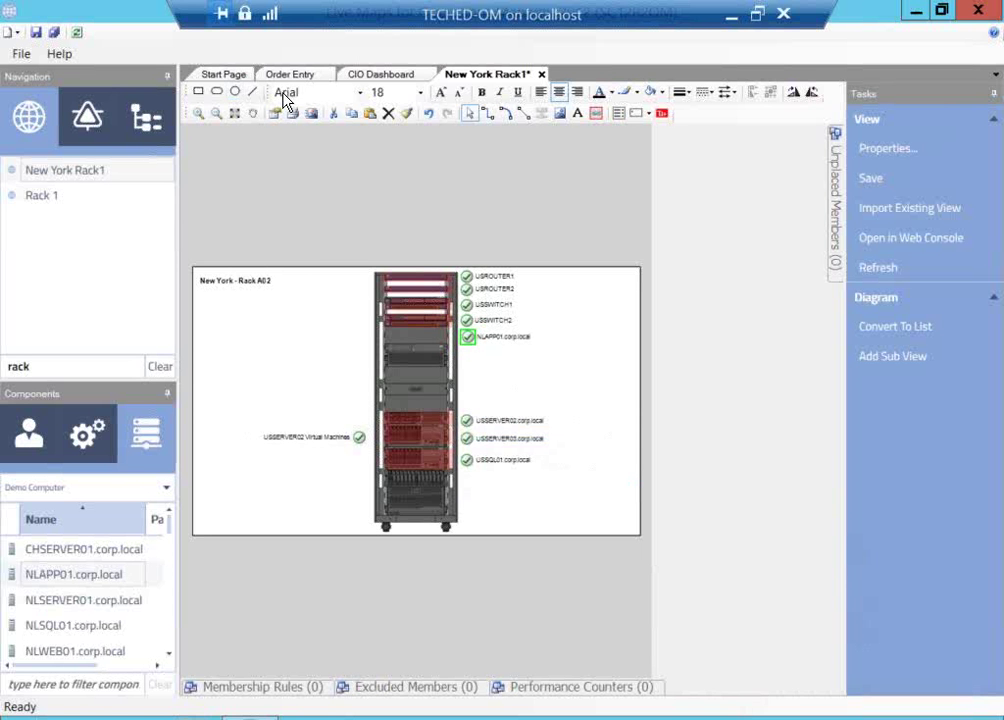
Step: Begin importing all listed distributed applications, try auto update for the Operations Manager Management entry, and leave the wizard
{"action": "left_click", "coordinate": [223, 74]}
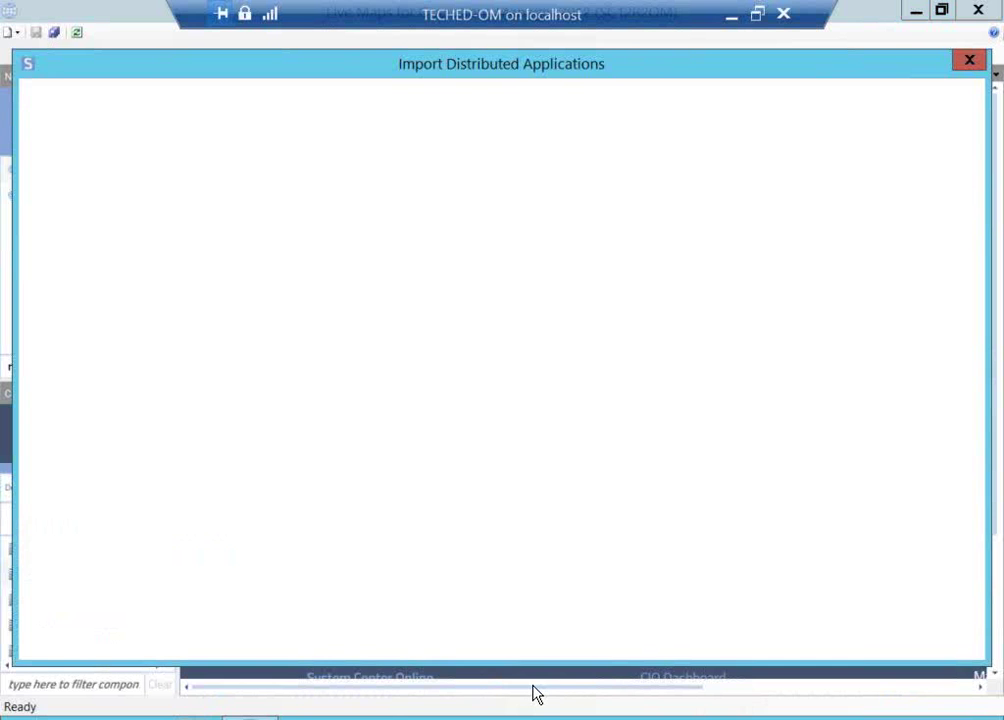
{"action": "left_click", "coordinate": [668, 630]}
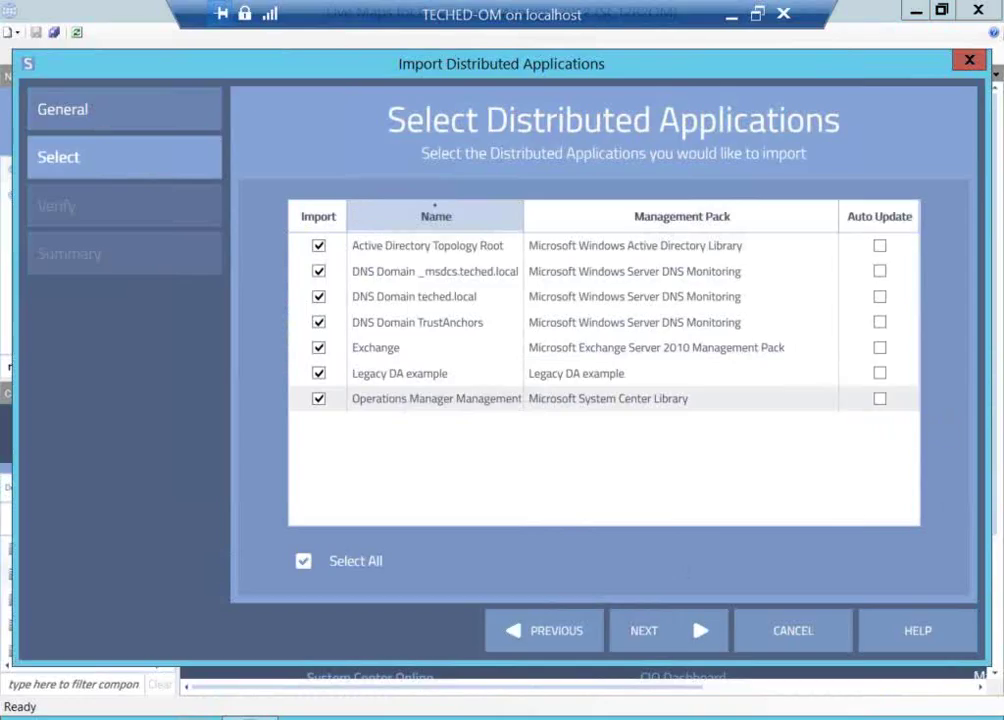
{"action": "left_click", "coordinate": [880, 398]}
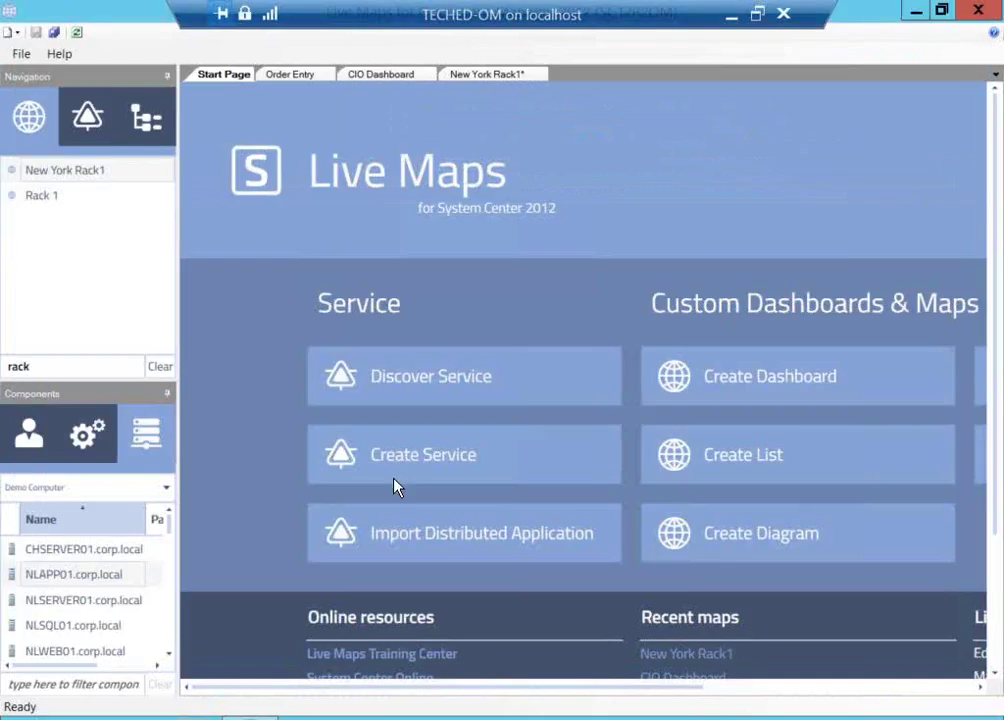
Step: Try to discover the Savision Live Maps Service Active Directory up to the verification stage, and close the wizard
{"action": "left_click", "coordinate": [505, 485]}
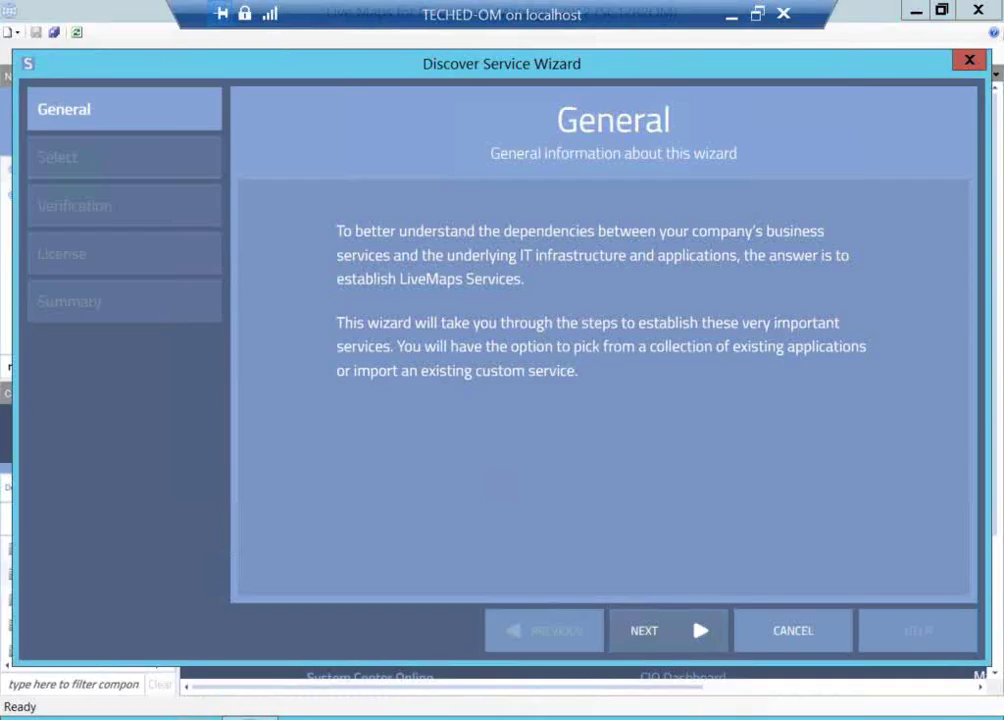
{"action": "left_click", "coordinate": [667, 630]}
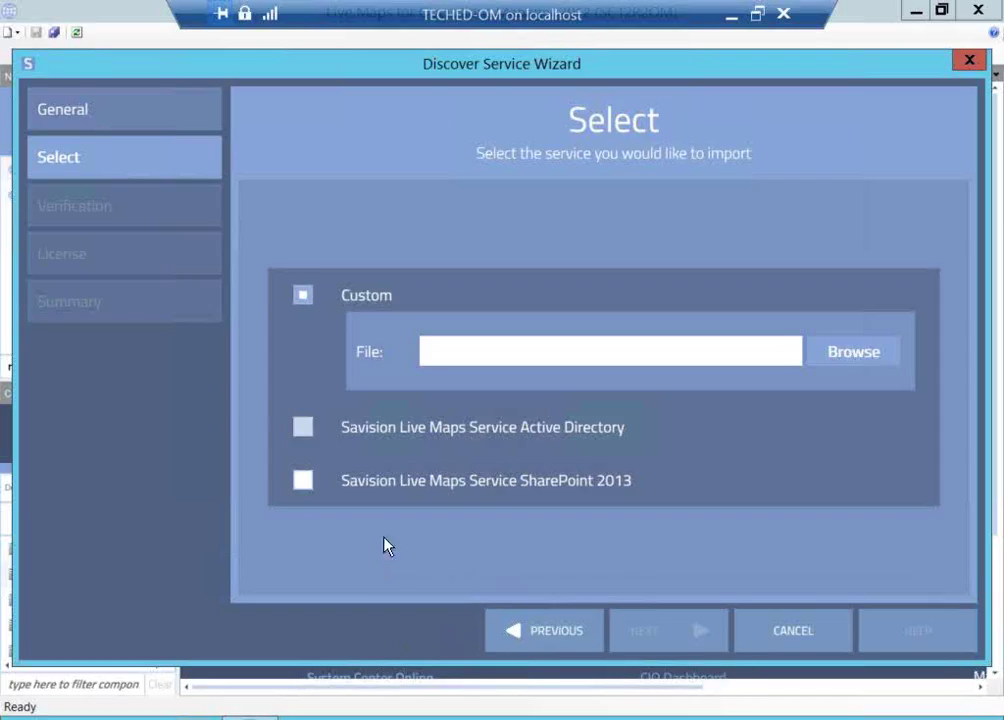
{"action": "left_click", "coordinate": [302, 427]}
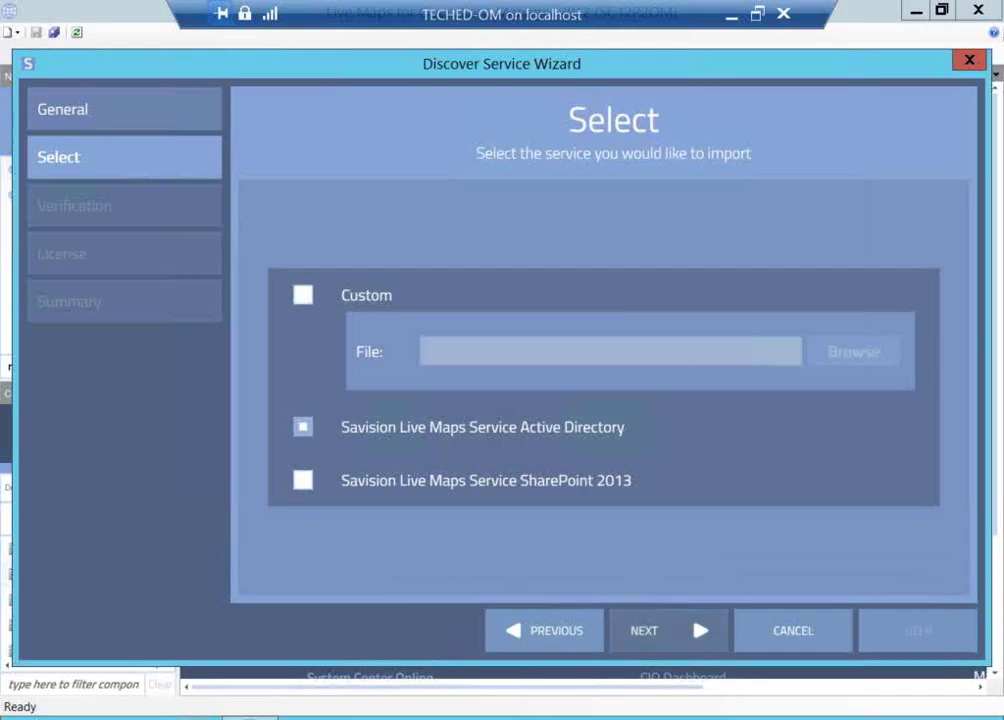
{"action": "key", "text": "Return"}
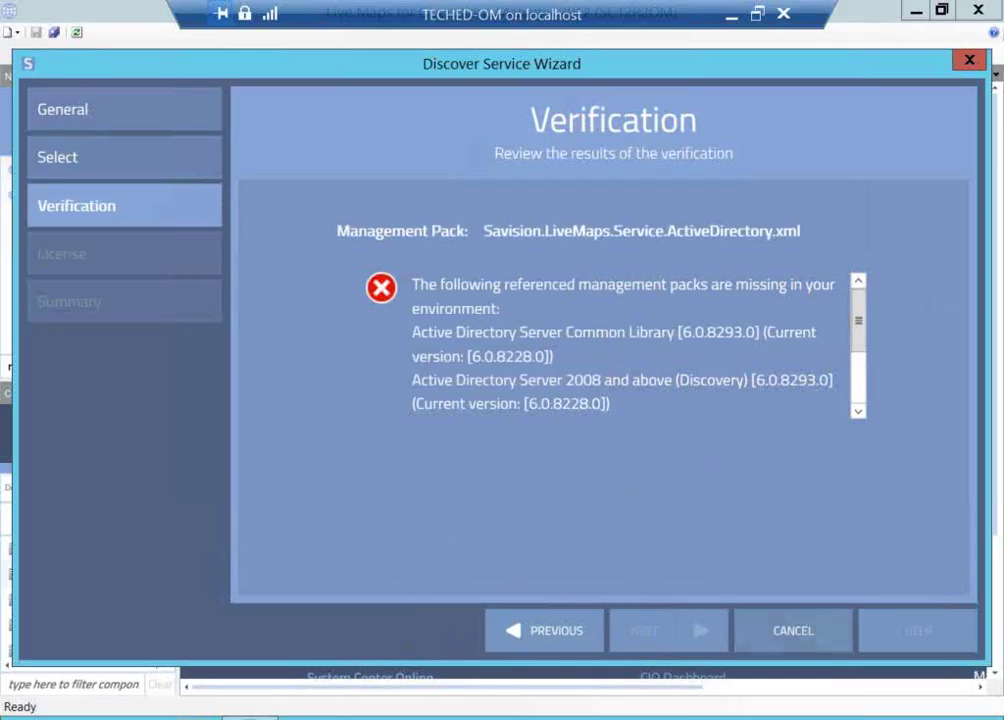
{"action": "key", "text": "Escape"}
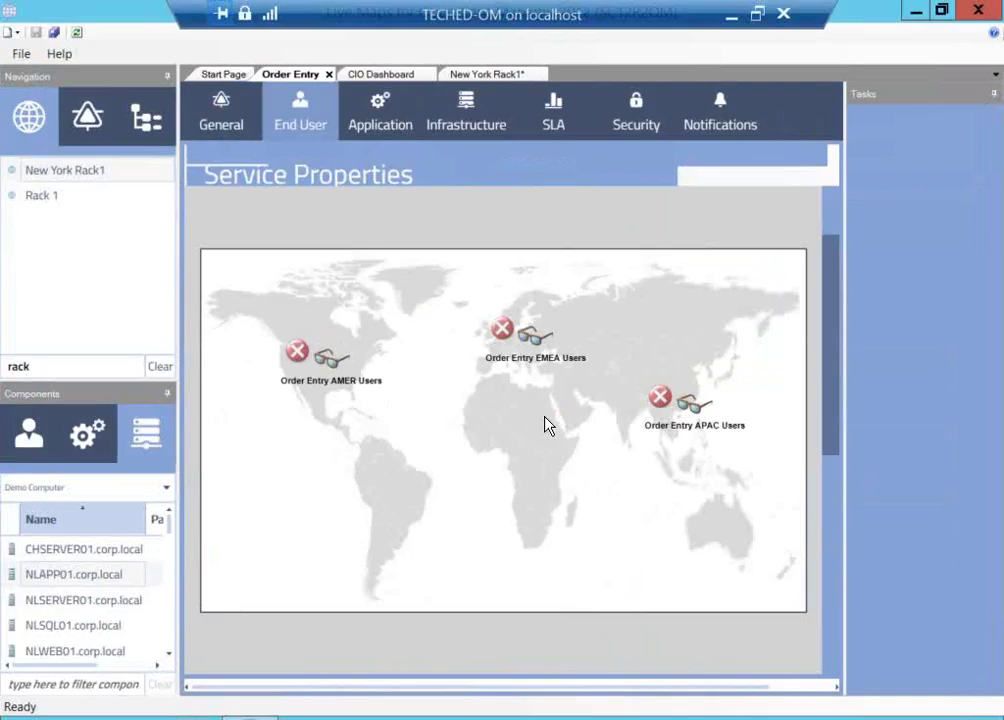
Step: Change the background image of the Order Entry service's End User map to the Datacenter Example from the example maps
{"action": "right_click", "coordinate": [514, 438]}
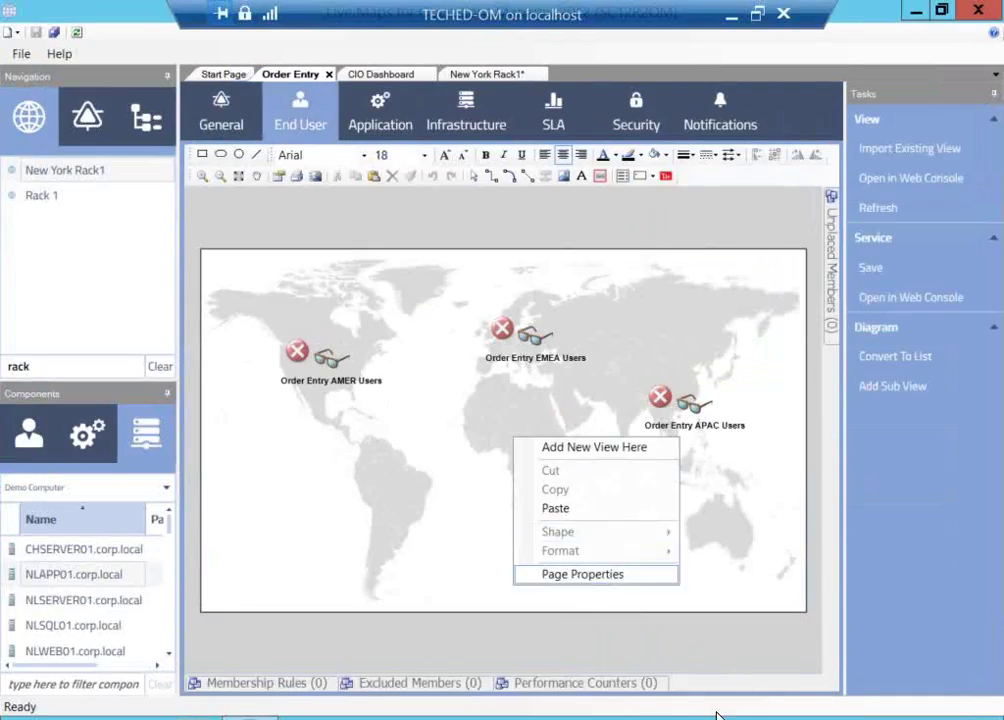
{"action": "left_click", "coordinate": [600, 574]}
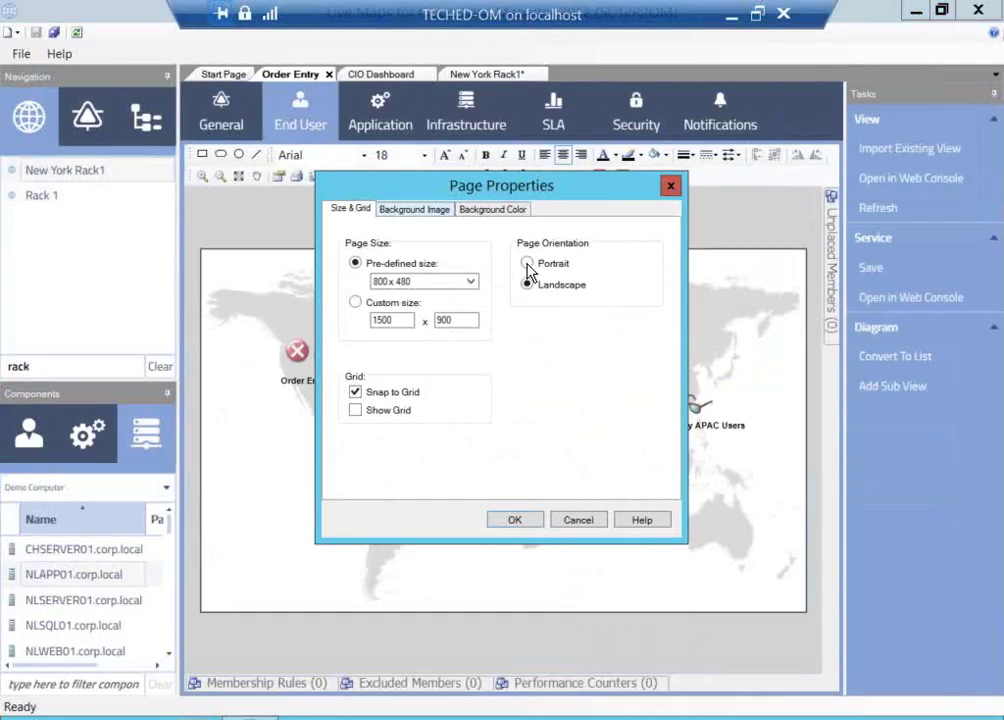
{"action": "key", "text": "ctrl+Tab"}
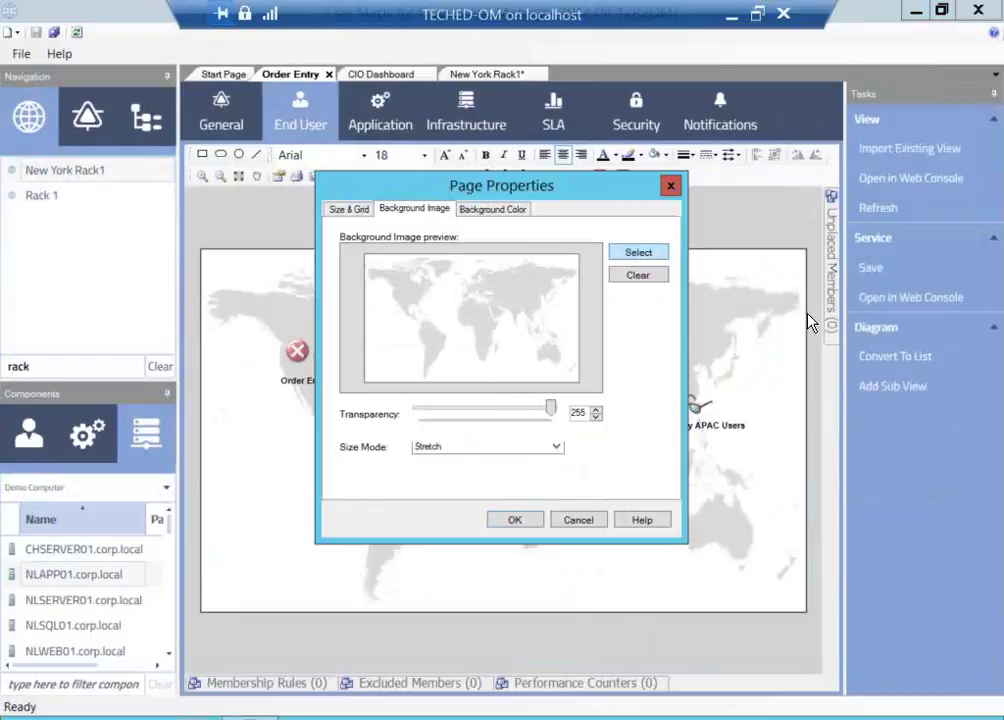
{"action": "left_click", "coordinate": [638, 252]}
{"action": "mouse_move", "coordinate": [652, 272]}
{"action": "mouse_move", "coordinate": [782, 292]}
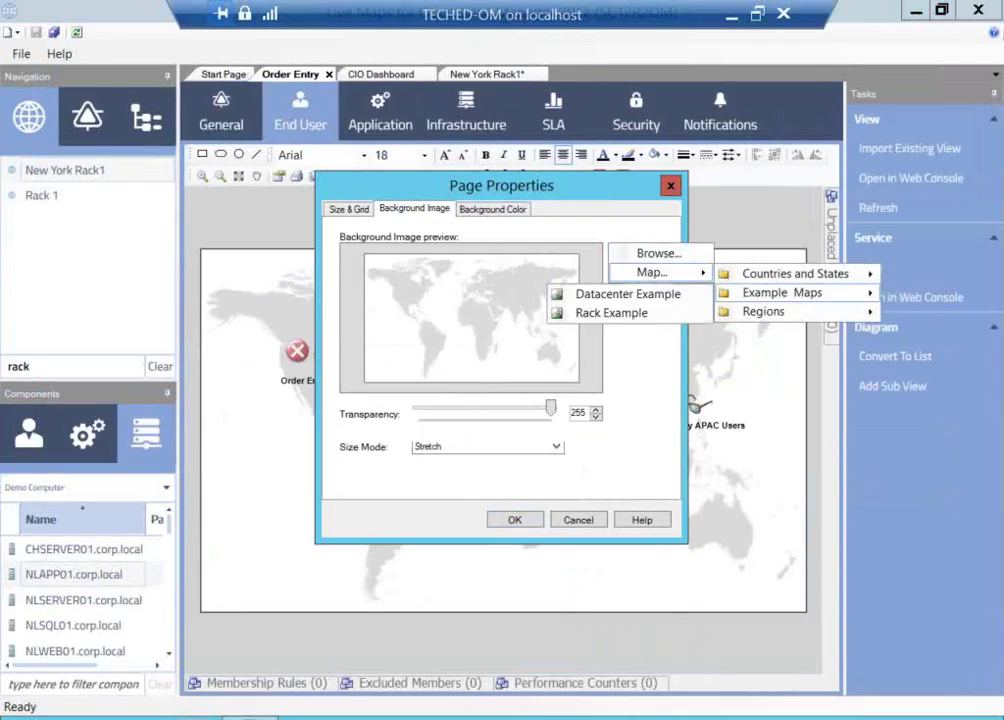
{"action": "left_click", "coordinate": [650, 293]}
{"action": "key", "text": "Return"}
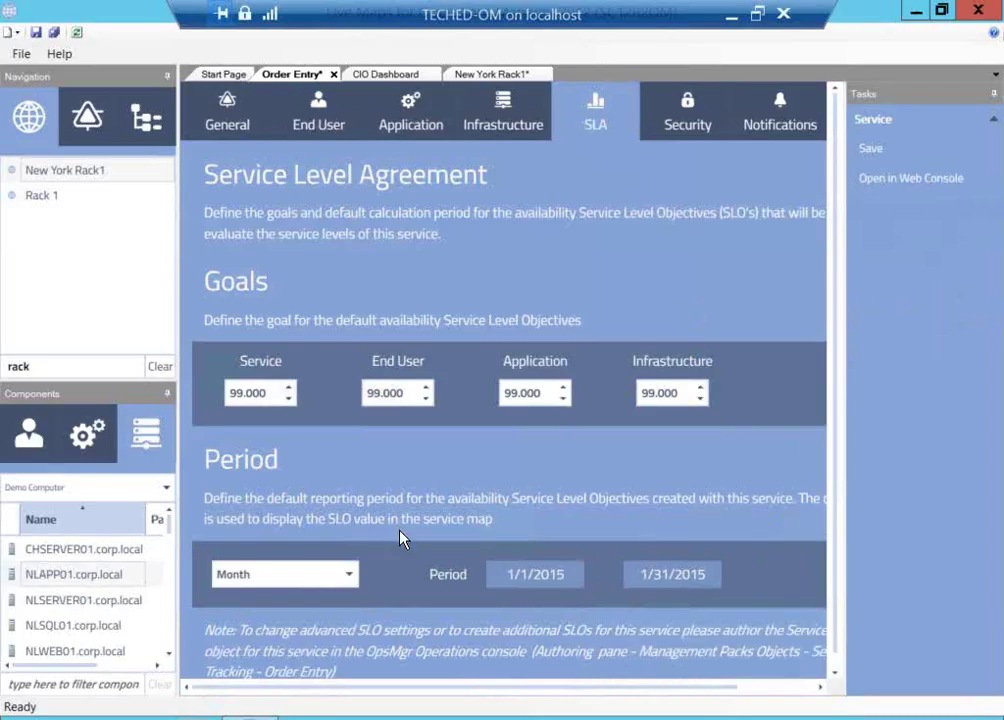
Step: Set the Infrastructure service level goal of the Order Entry service to 86.000
{"action": "key", "text": "Down"}
{"action": "key", "text": "Down"}
{"action": "key", "text": "Down"}
{"action": "key", "text": "Down"}
{"action": "key", "text": "Down"}
{"action": "key", "text": "Down"}
{"action": "key", "text": "Down"}
{"action": "key", "text": "Down"}
{"action": "key", "text": "Down"}
{"action": "key", "text": "Down"}
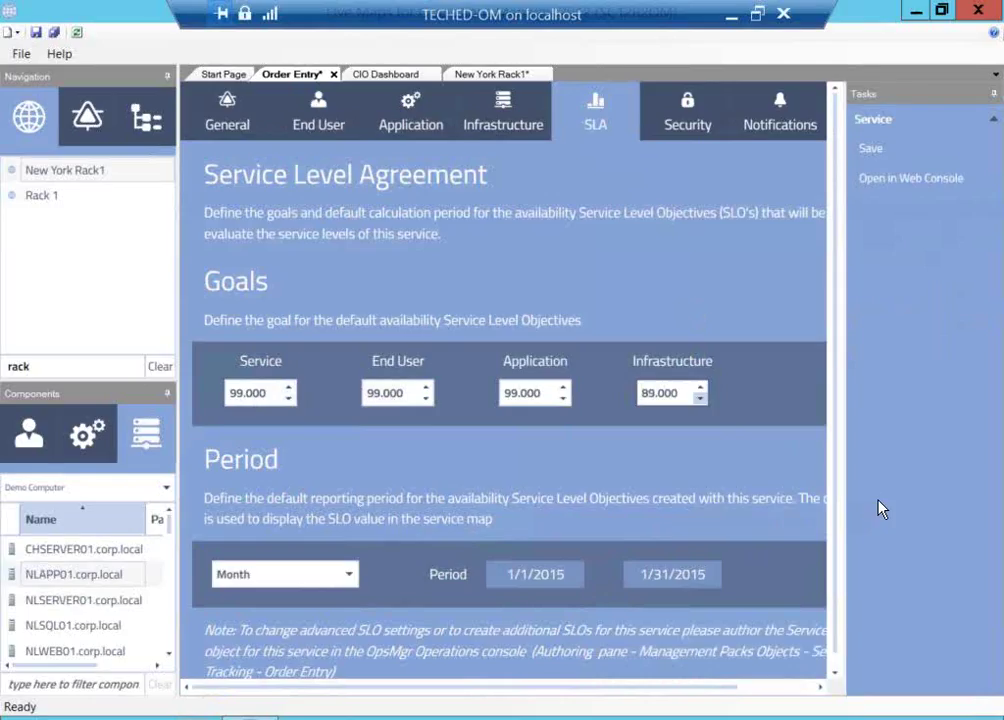
{"action": "key", "text": "Down"}
{"action": "key", "text": "Down"}
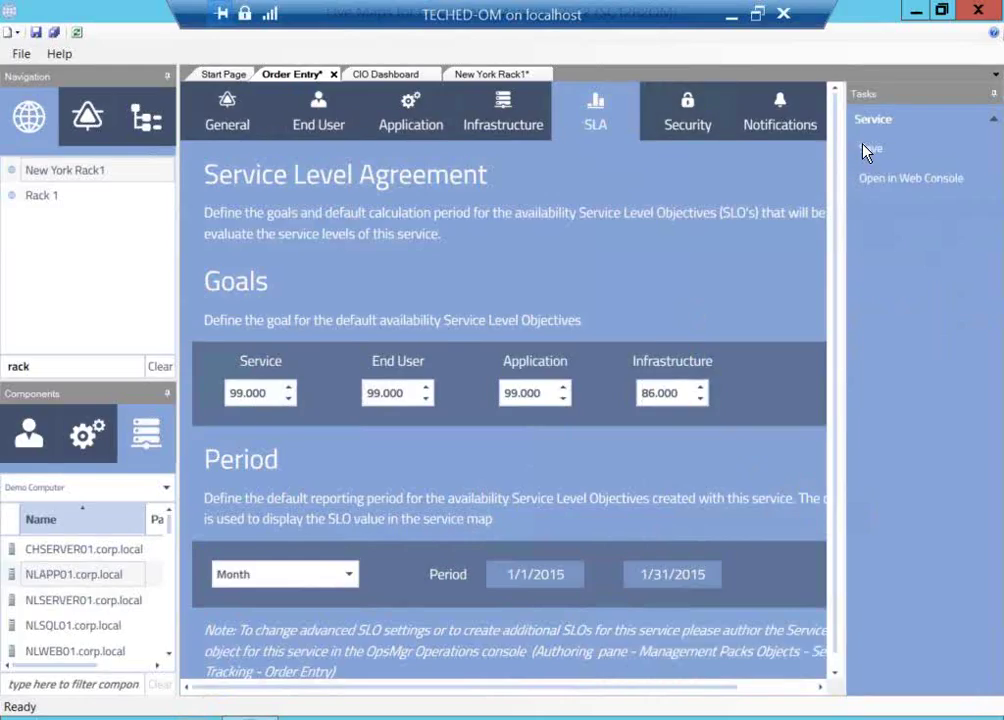
Step: Grant Show on Dashboard to the CIO and Helpdesk Engineers roles for Order Entry, plus Open Service Map for Helpdesk Engineers
{"action": "key", "text": "ctrl+Tab"}
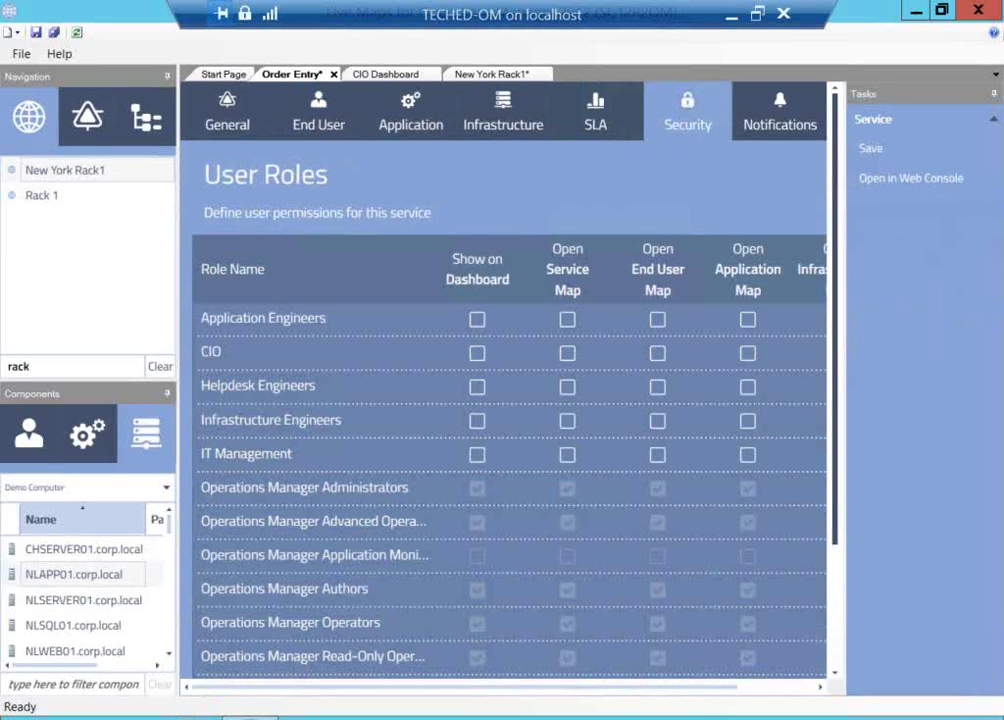
{"action": "scroll", "coordinate": [713, 411], "scroll_direction": "down", "scroll_amount": 1}
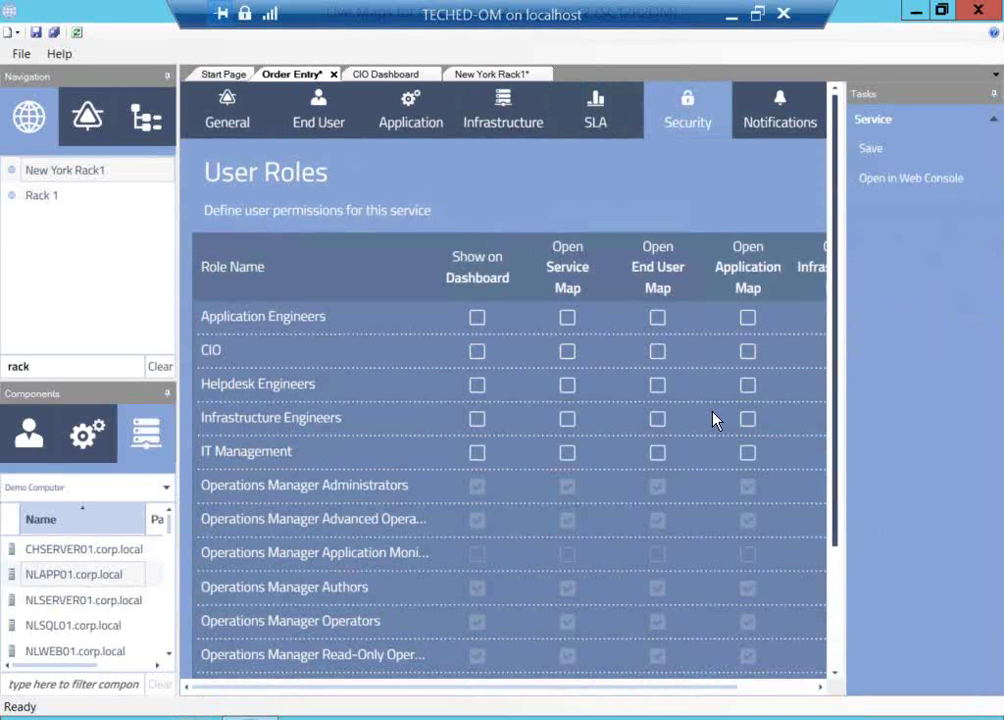
{"action": "scroll", "coordinate": [713, 418], "scroll_direction": "down", "scroll_amount": 1}
{"action": "left_click", "coordinate": [477, 317]}
{"action": "left_click", "coordinate": [477, 351]}
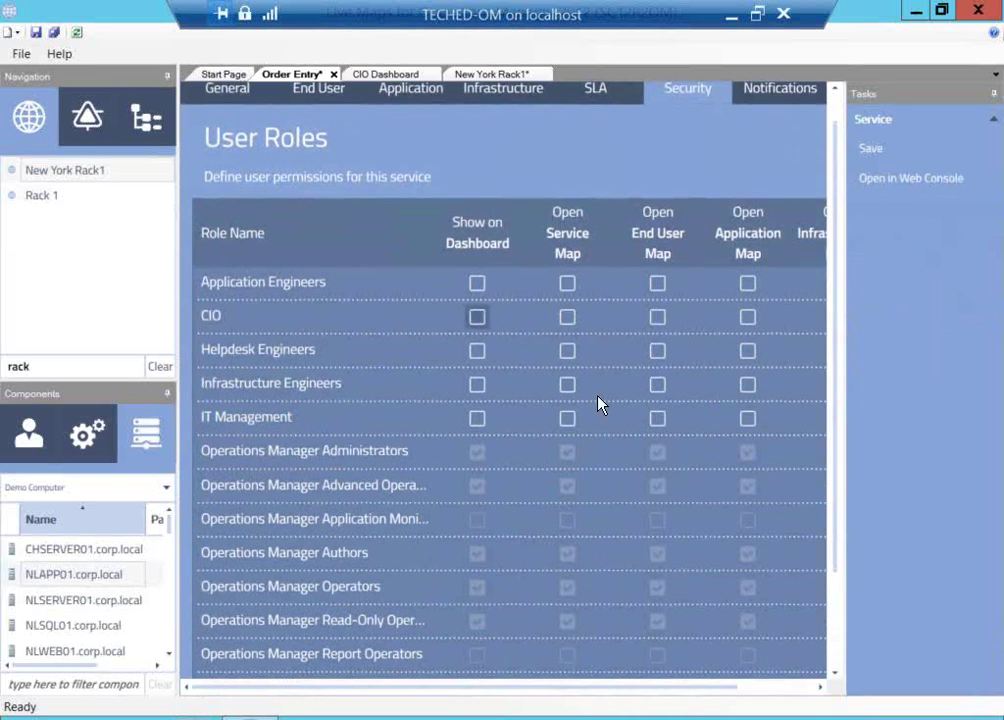
{"action": "left_click", "coordinate": [567, 350]}
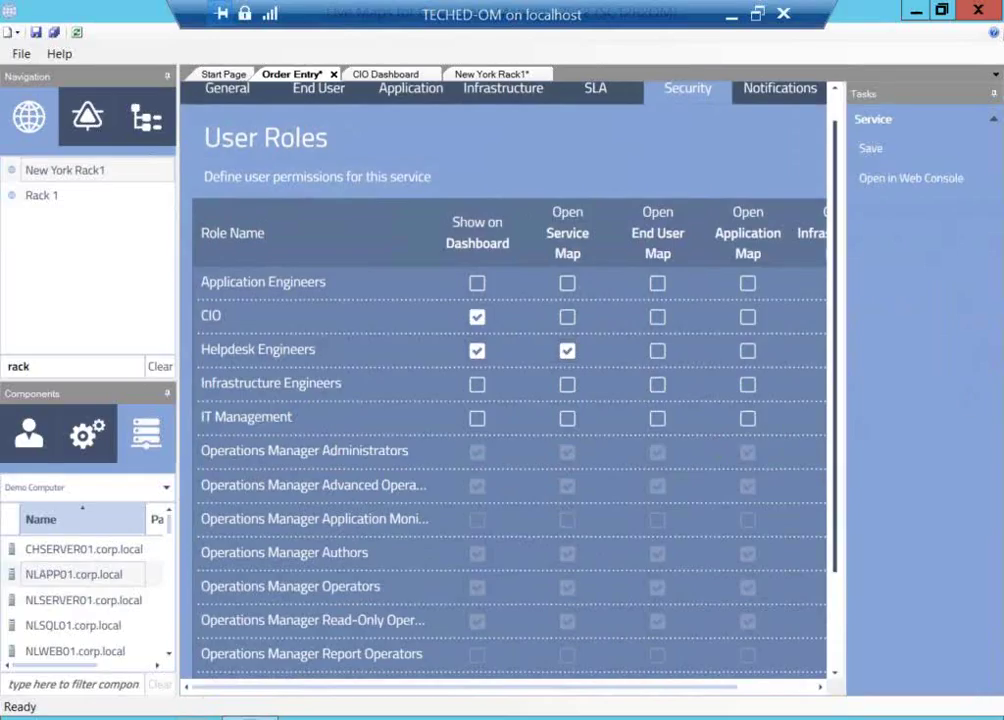
Step: Limit the Order Entry alert settings to availability and performance health for End User, clearing all Application and Infrastructure categories
{"action": "scroll", "coordinate": [503, 385], "scroll_direction": "up", "scroll_amount": 1}
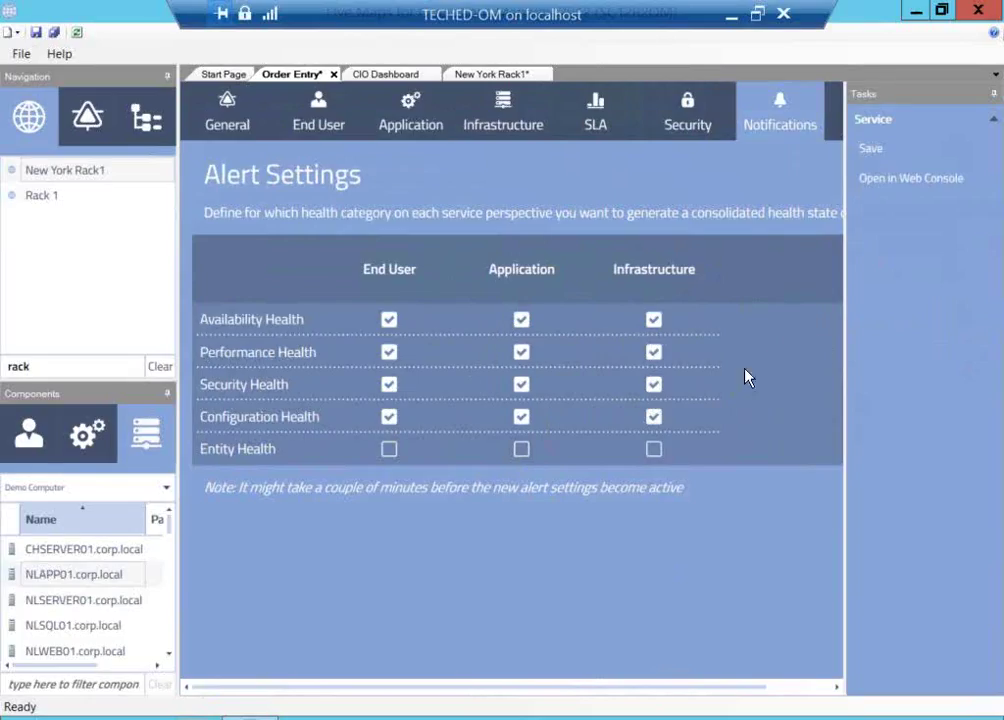
{"action": "left_click", "coordinate": [389, 352]}
{"action": "left_click", "coordinate": [389, 384]}
{"action": "left_click", "coordinate": [389, 416]}
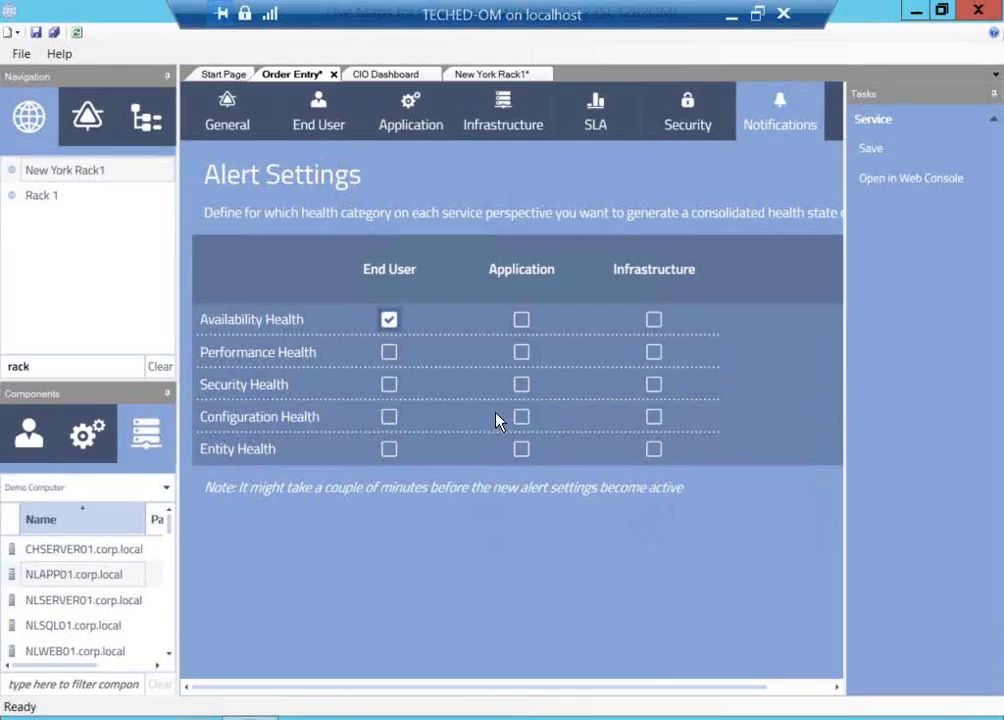
{"action": "left_click", "coordinate": [389, 352]}
Step: Start creating a new service from the start page, name it TEST, and continue to its management pack destination
{"action": "left_click", "coordinate": [223, 74]}
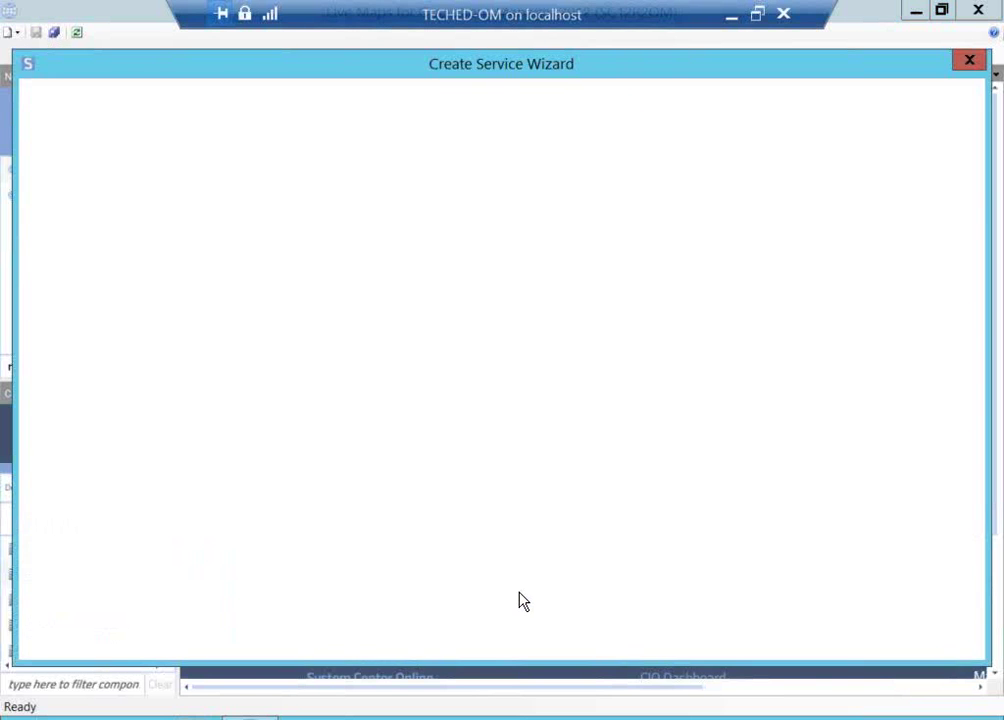
{"action": "type", "text": "TEst"}
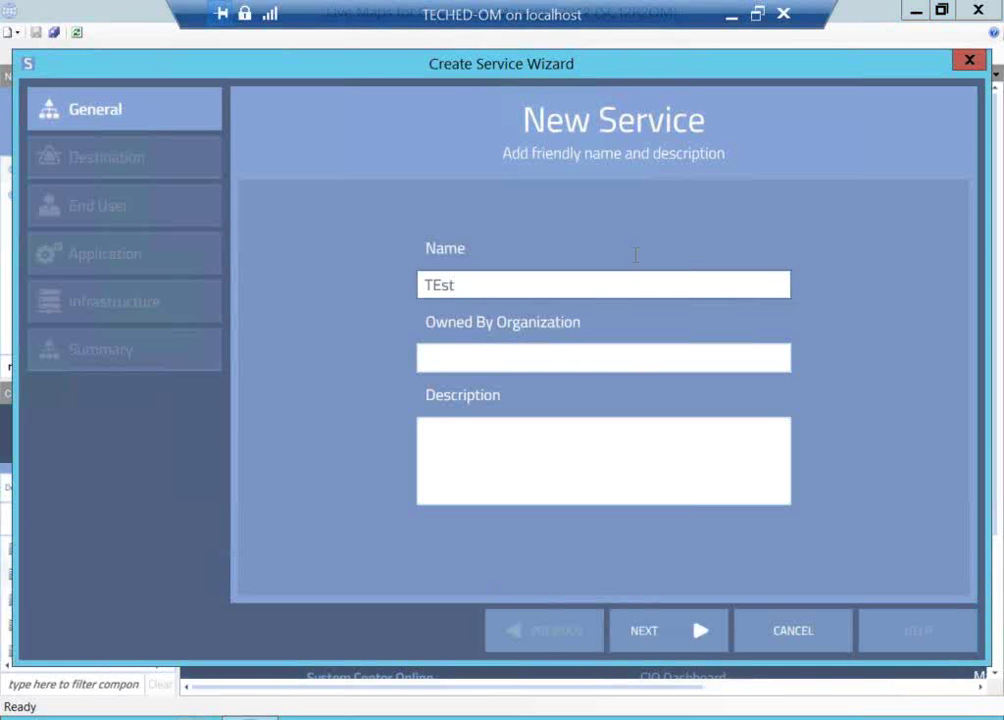
{"action": "key", "text": "BackSpace"}
{"action": "key", "text": "BackSpace"}
{"action": "type", "text": "ST"}
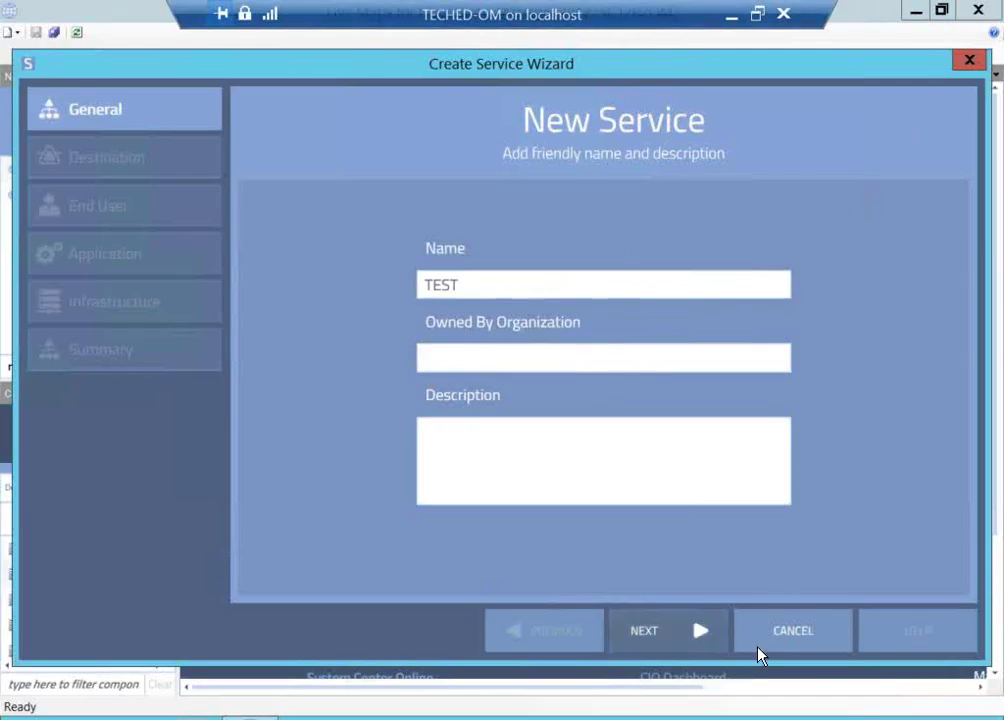
{"action": "key", "text": "Return"}
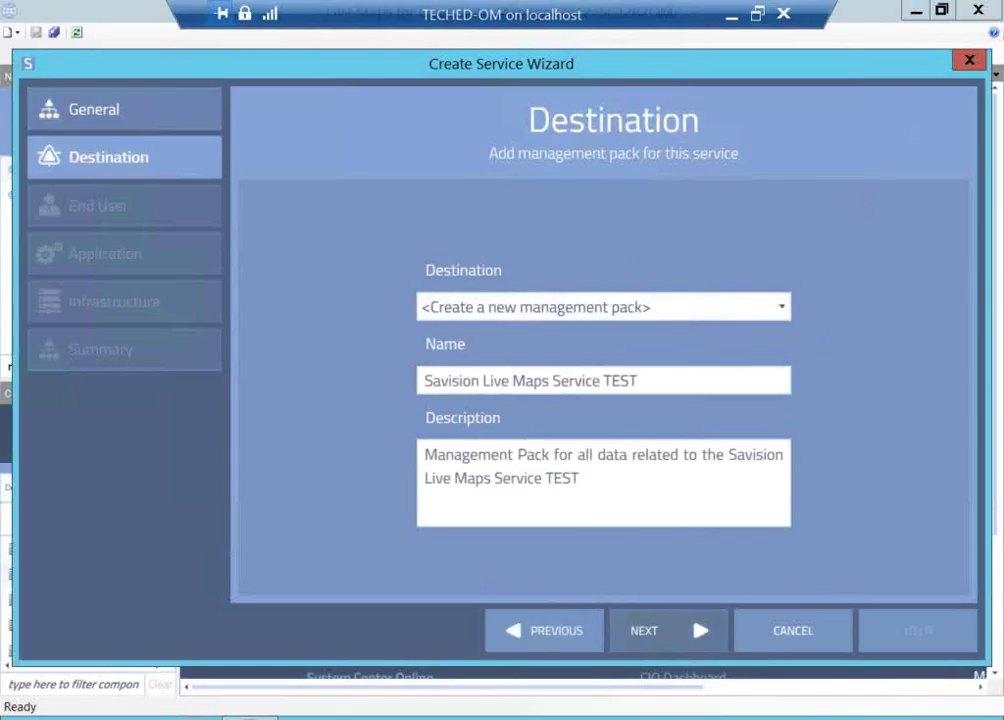
Step: Accept a new management pack as destination and add the perspective All Management Servers Resource Pool DB Watcher DW Watcher as an end user component
{"action": "key", "text": "Return"}
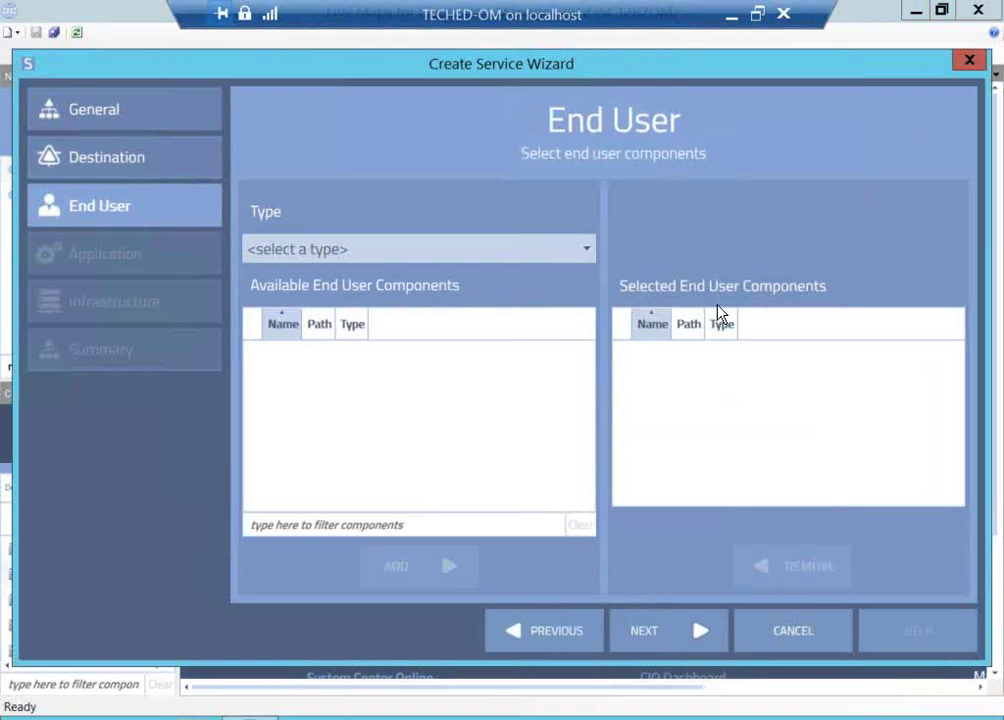
{"action": "left_click", "coordinate": [418, 249]}
{"action": "left_click", "coordinate": [378, 392]}
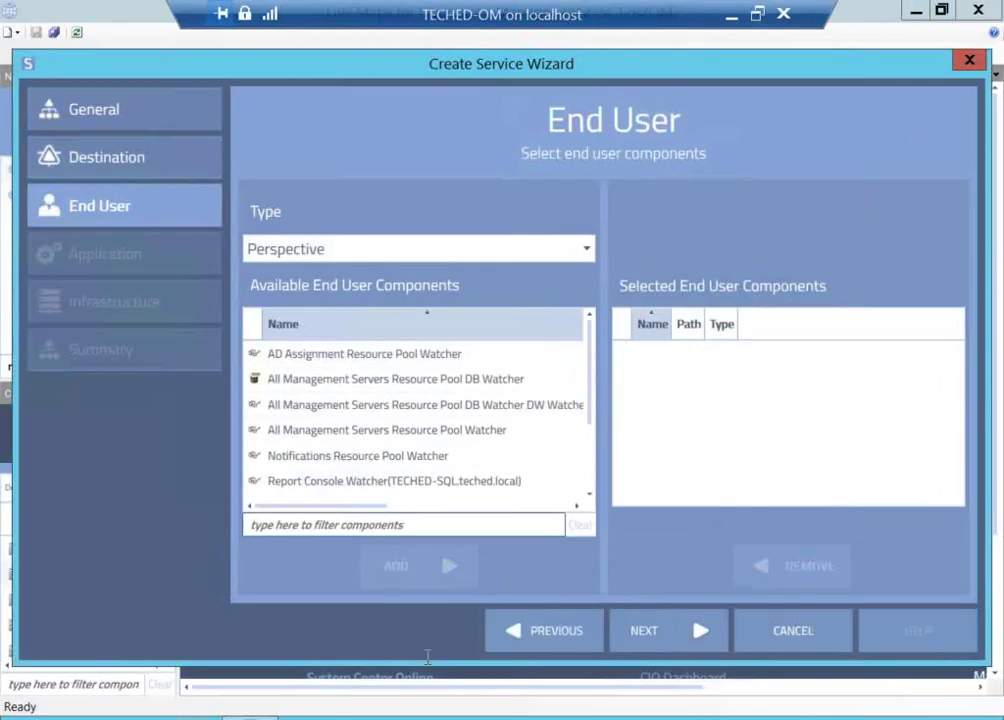
{"action": "left_click", "coordinate": [383, 524]}
{"action": "type", "text": "o"}
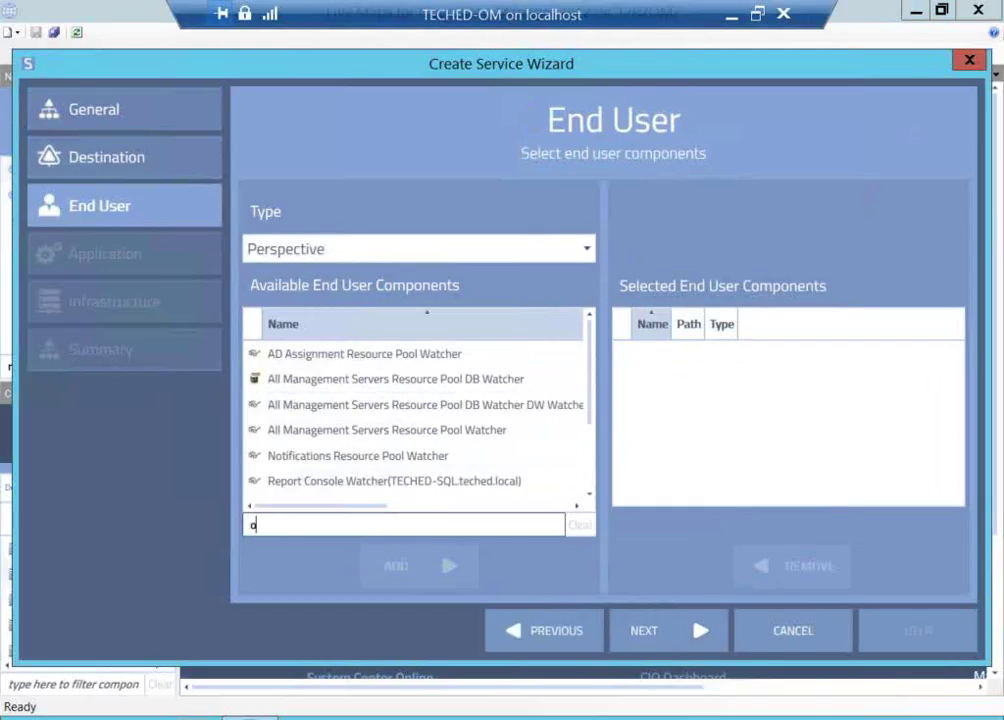
{"action": "type", "text": "per"}
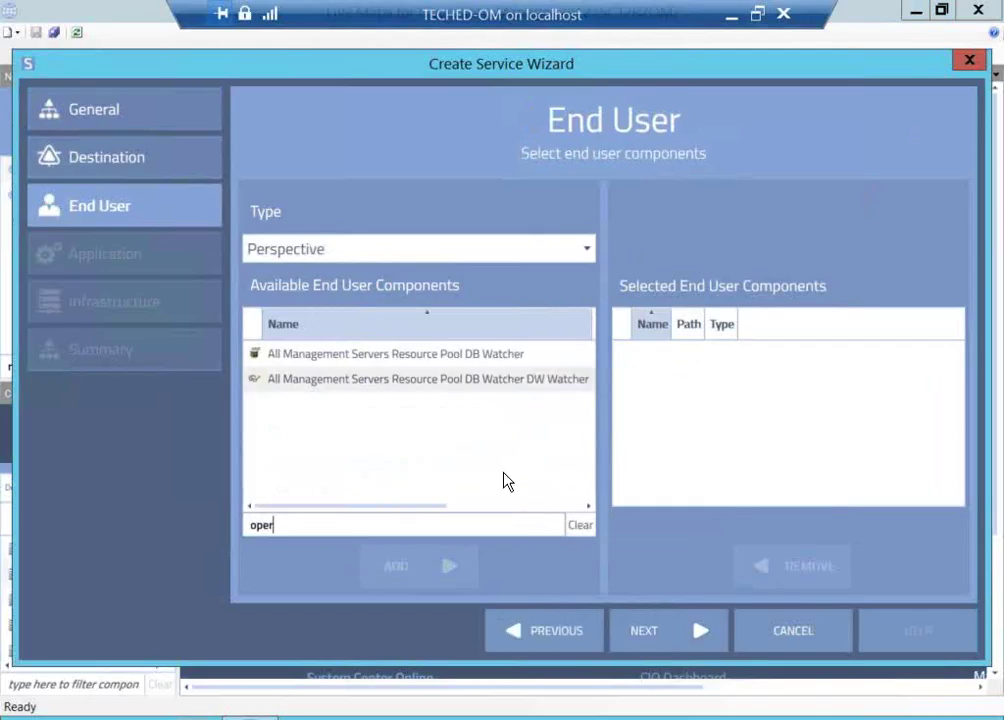
{"action": "left_click", "coordinate": [395, 378]}
{"action": "left_click_drag", "start_coordinate": [403, 378], "coordinate": [680, 406]}
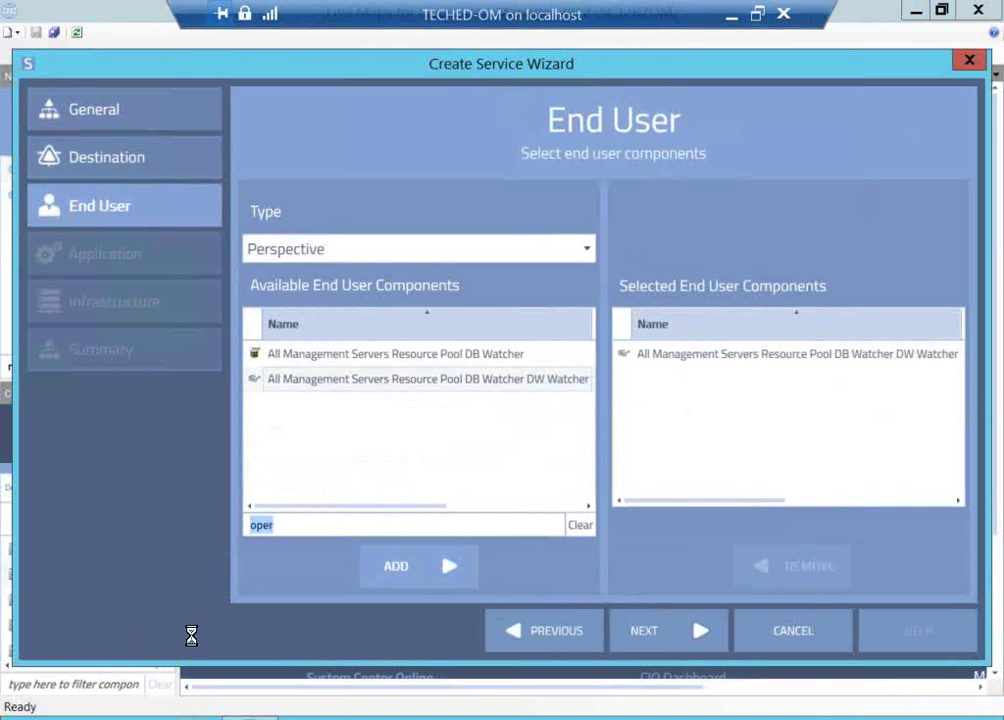
Step: Filter the available perspectives by web and report, adding the Web Console Watcher and Report Console Watcher as end user components
{"action": "type", "text": "web"}
{"action": "left_click_drag", "start_coordinate": [418, 452], "coordinate": [760, 535]}
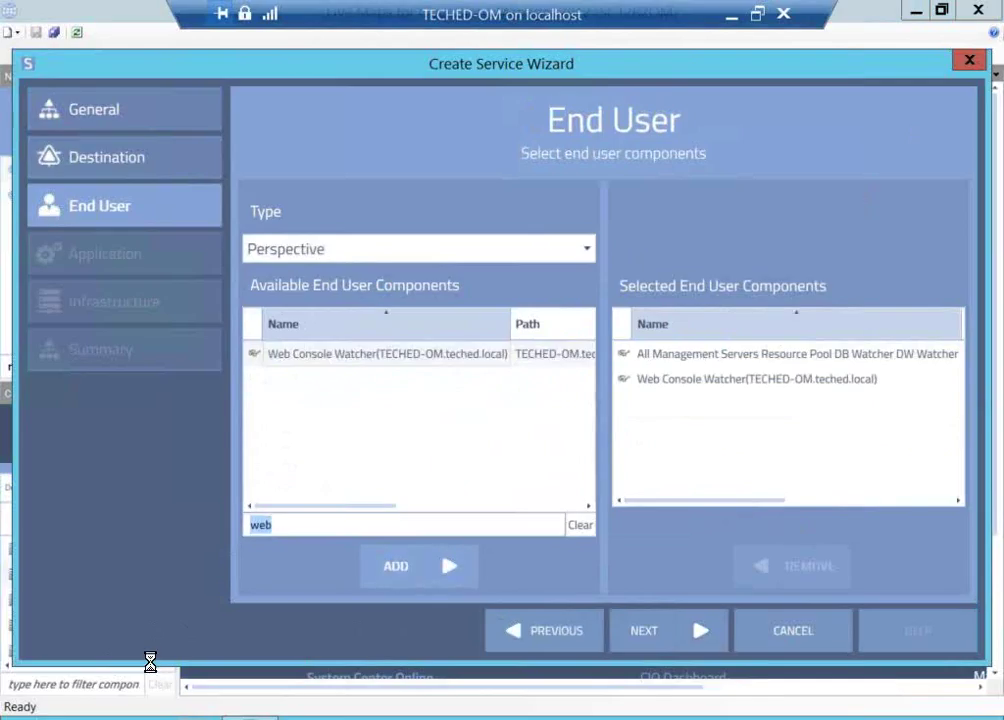
{"action": "type", "text": "report"}
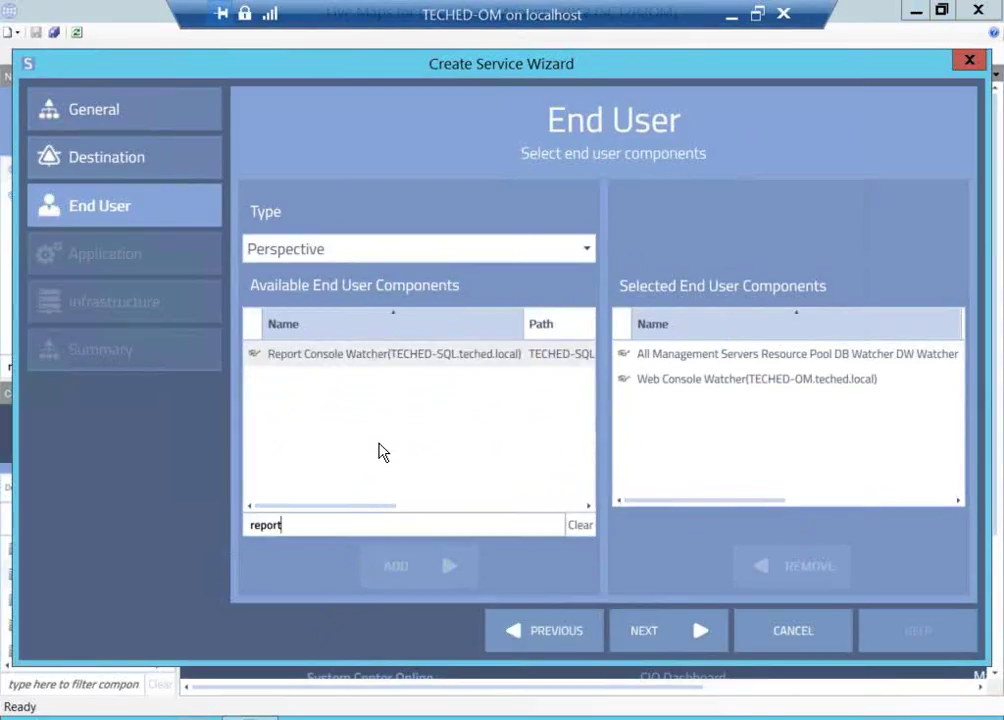
{"action": "left_click_drag", "start_coordinate": [381, 353], "coordinate": [792, 549]}
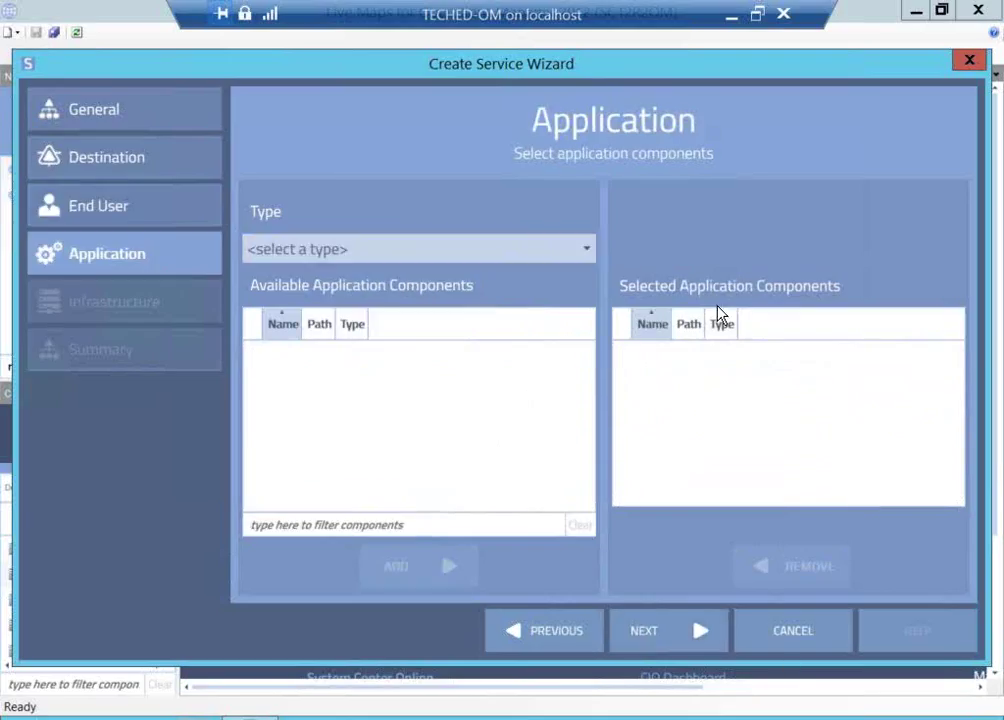
Step: Add the Demo Database objects Content, Datawarehouse, DB1 and DB2 as application components of the TEST service
{"action": "left_click", "coordinate": [418, 249]}
{"action": "key", "text": "Down"}
{"action": "key", "text": "Down"}
{"action": "key", "text": "Down"}
{"action": "key", "text": "Down"}
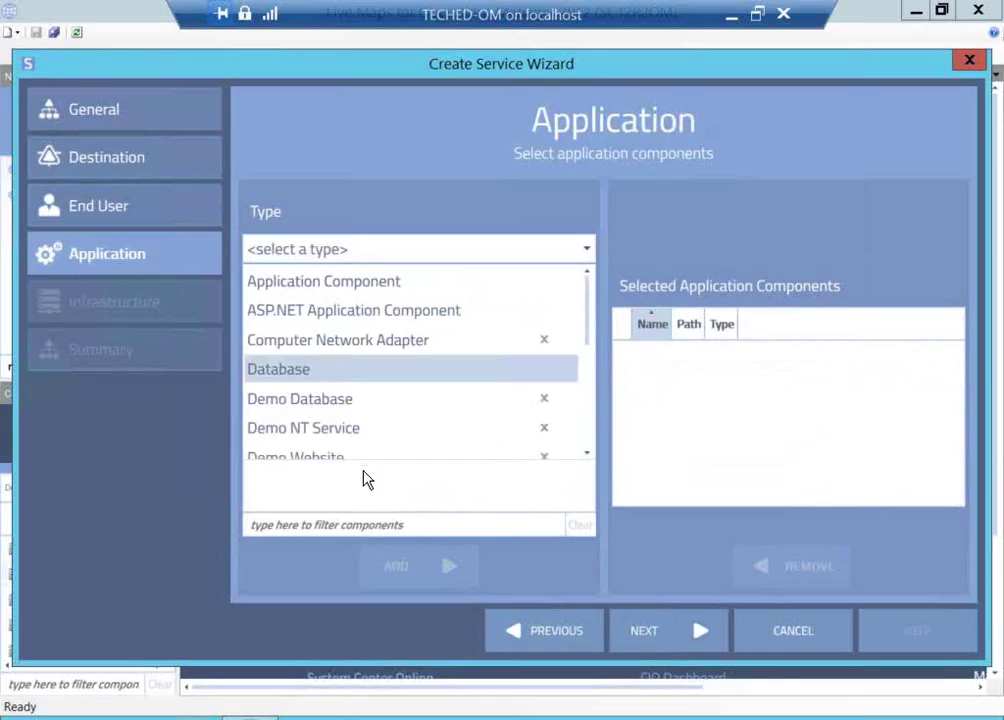
{"action": "key", "text": "Up"}
{"action": "key", "text": "Down"}
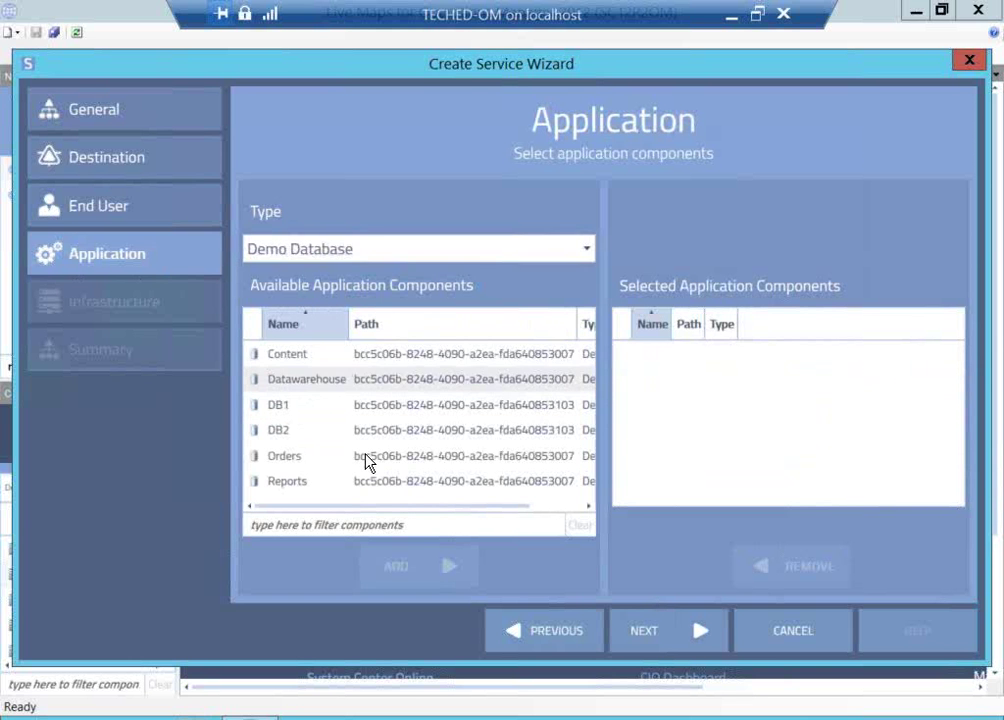
{"action": "double_click", "coordinate": [400, 353]}
{"action": "left_click_drag", "start_coordinate": [325, 379], "coordinate": [650, 390]}
{"action": "double_click", "coordinate": [290, 404]}
{"action": "left_click_drag", "start_coordinate": [290, 430], "coordinate": [798, 563]}
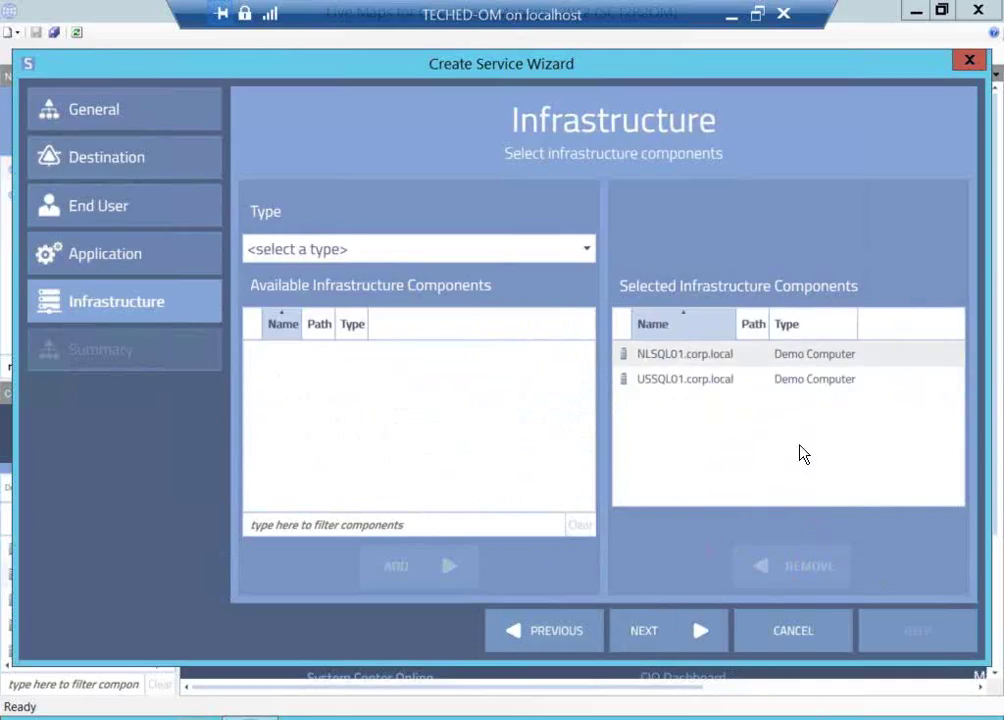
Step: Add the Demo Router CHROUTER1 as an infrastructure component, review the service summary and leave the wizard without creating the service
{"action": "key", "text": "Down"}
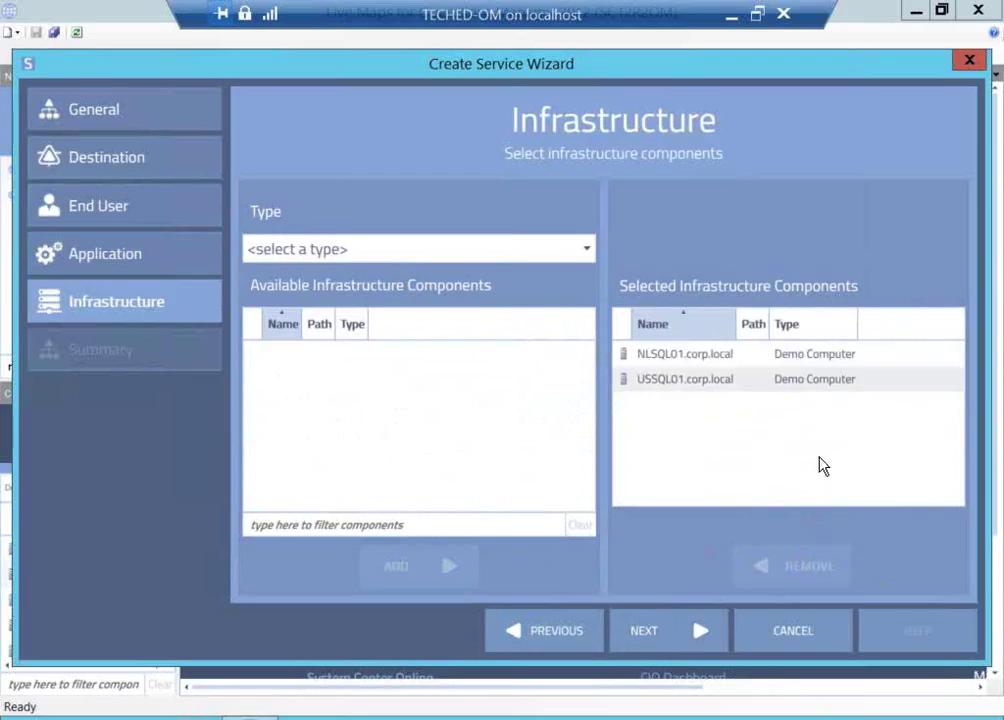
{"action": "key", "text": "Up"}
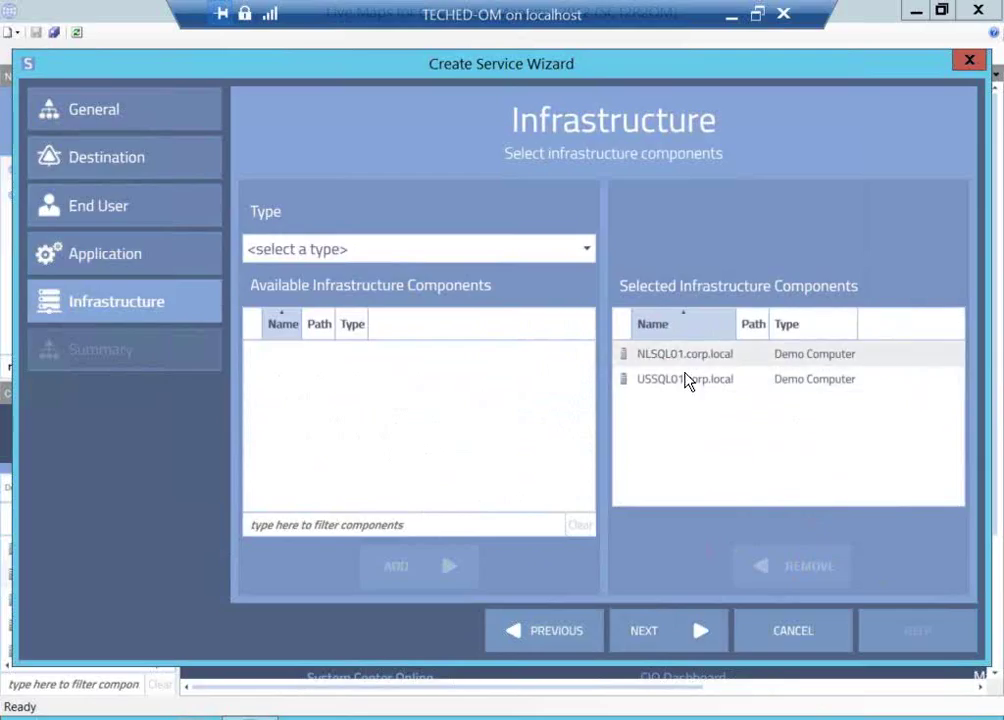
{"action": "left_click", "coordinate": [500, 249]}
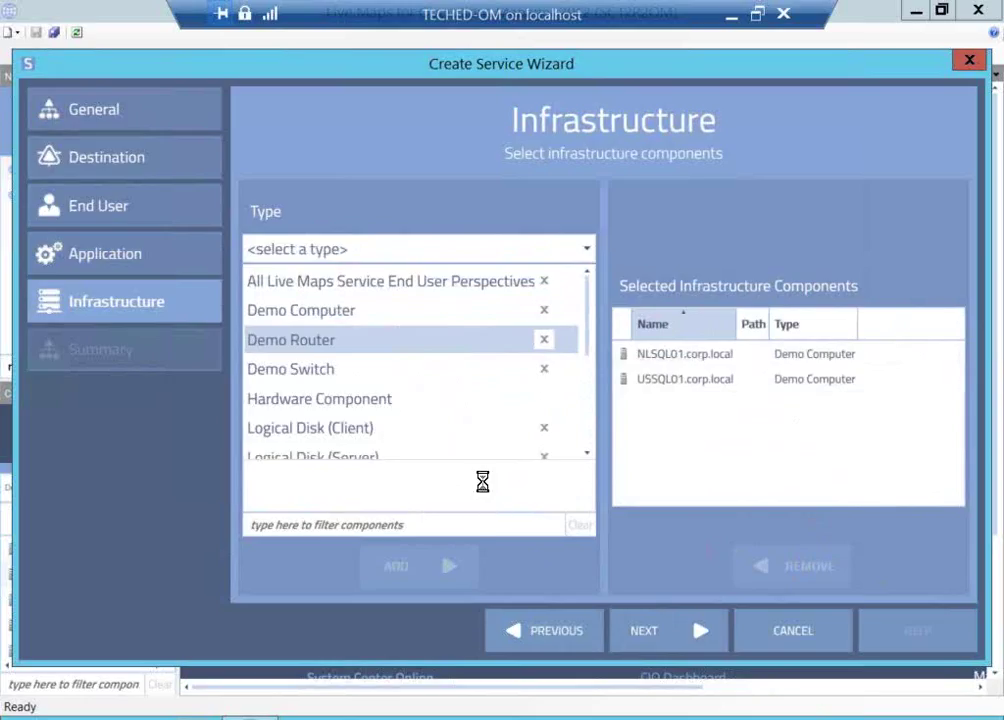
{"action": "key", "text": "Escape"}
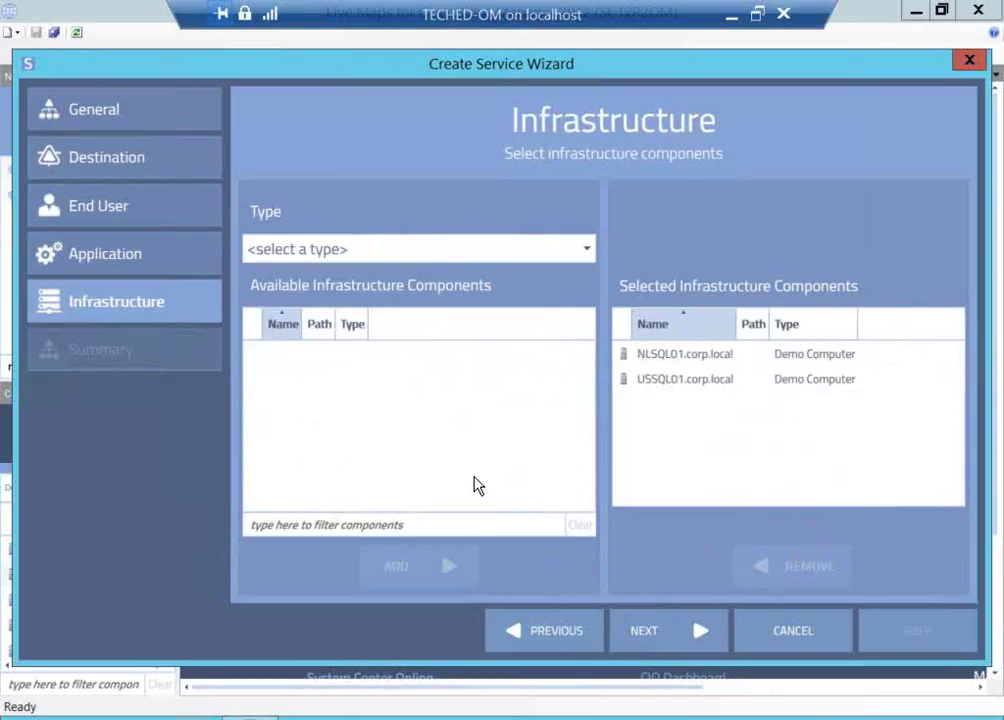
{"action": "left_click_drag", "start_coordinate": [302, 353], "coordinate": [657, 401]}
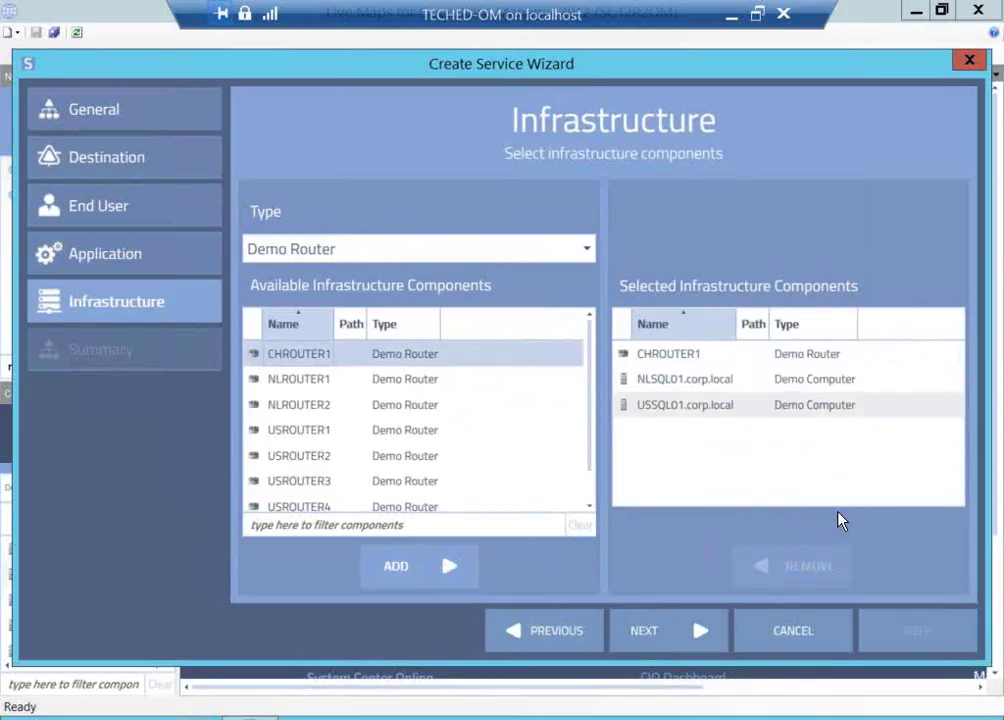
{"action": "left_click", "coordinate": [668, 630]}
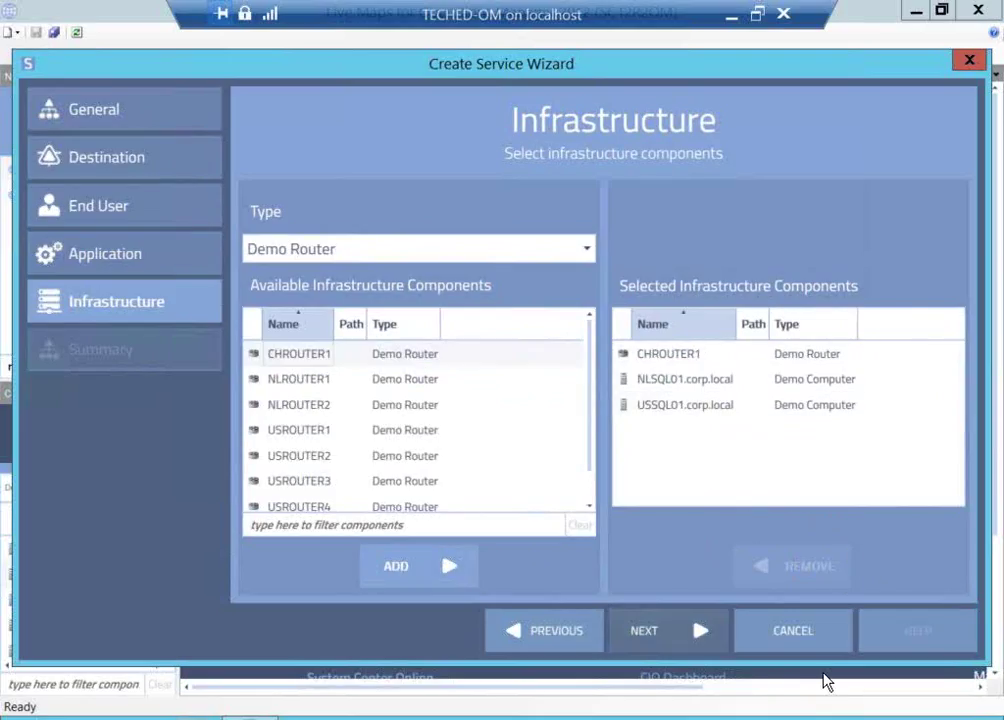
{"action": "key", "text": "Return"}
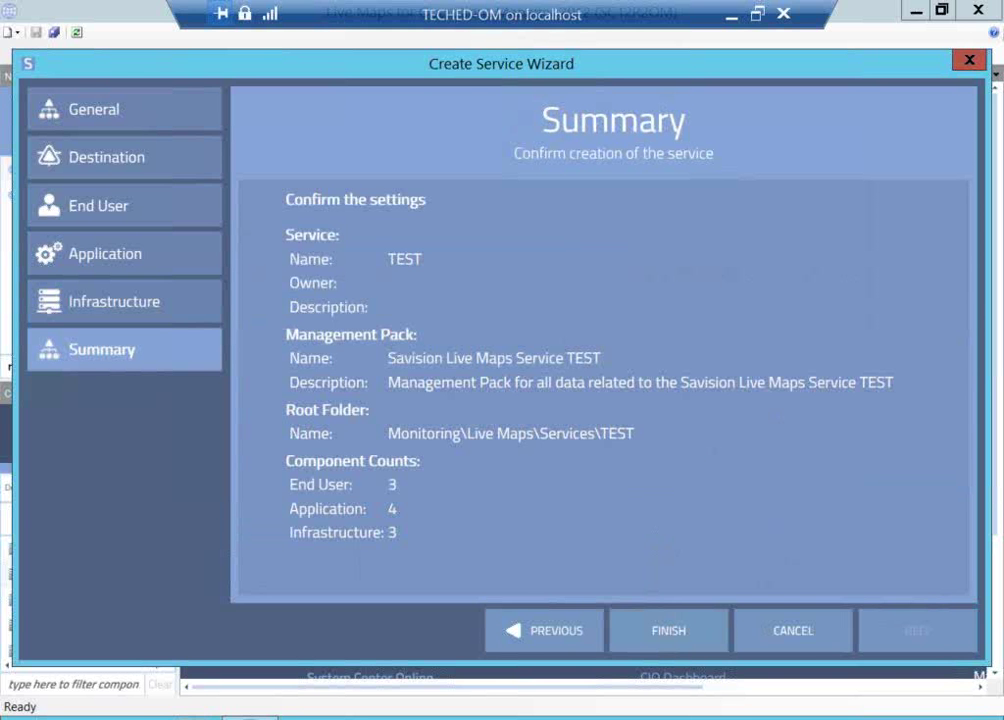
{"action": "key", "text": "Escape"}
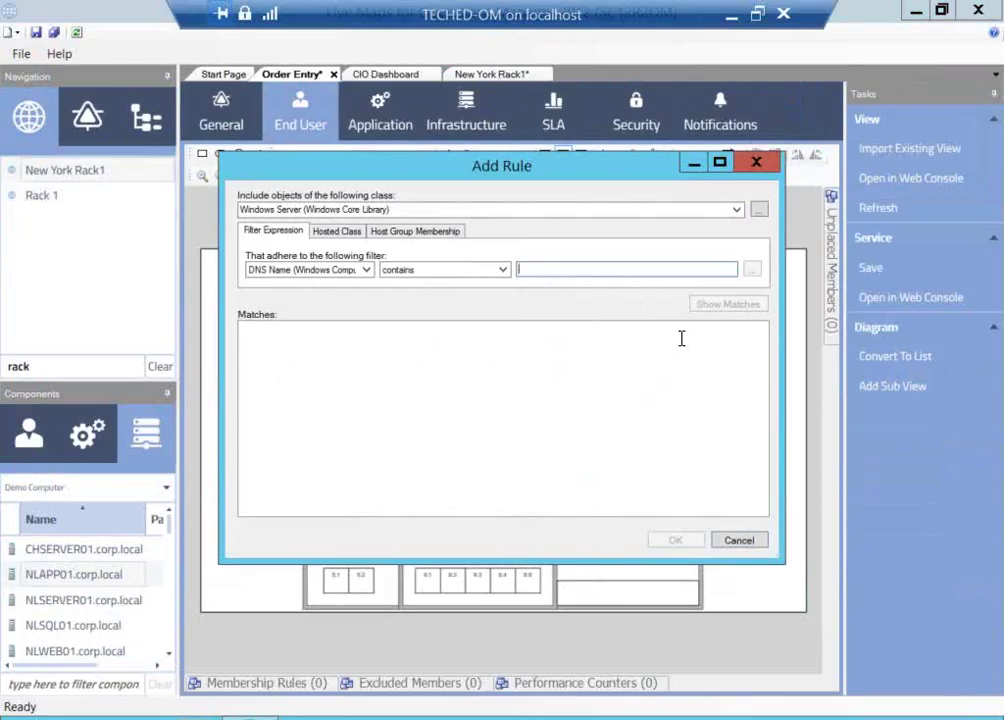
Step: Try a membership rule for Windows Server objects containing demo in the DNS Name, then in the Display Name
{"action": "type", "text": "demo"}
{"action": "key", "text": "Return"}
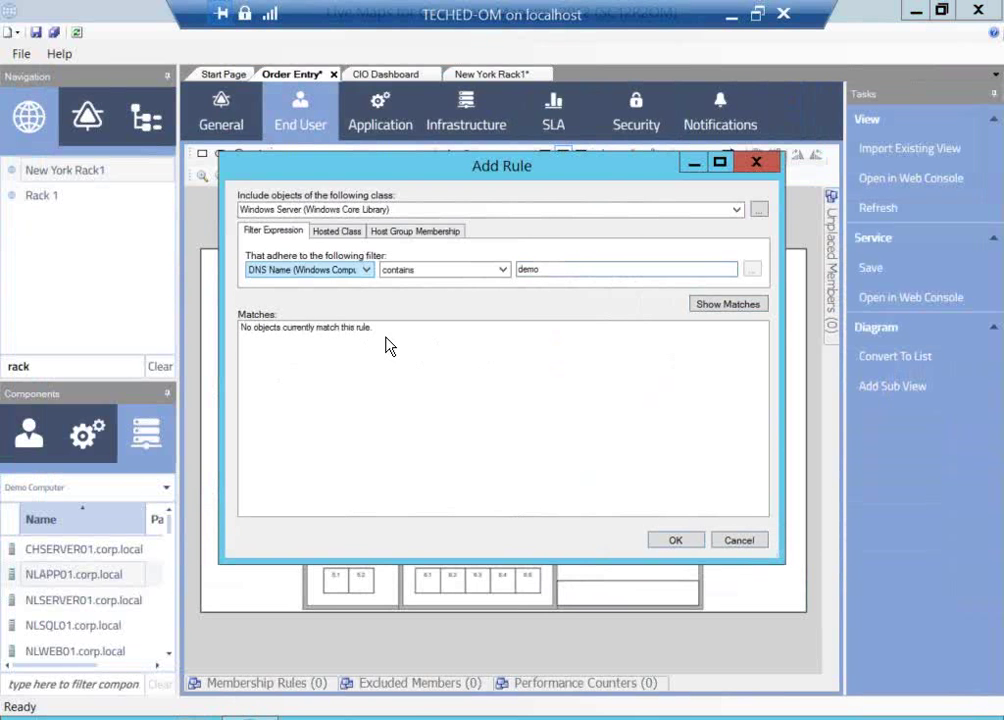
{"action": "left_click", "coordinate": [310, 269]}
{"action": "left_click", "coordinate": [281, 340]}
{"action": "left_click", "coordinate": [700, 300]}
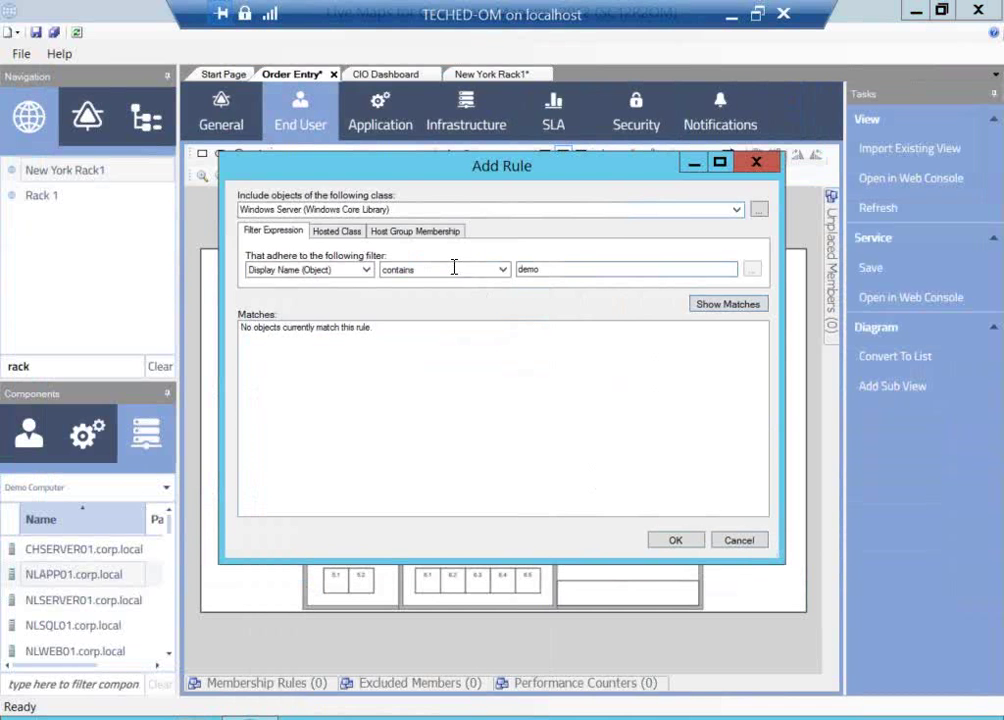
Step: Set the membership rule's object class to Demo Computer (Savision Live Maps Demo Library)
{"action": "type", "text": "d"}
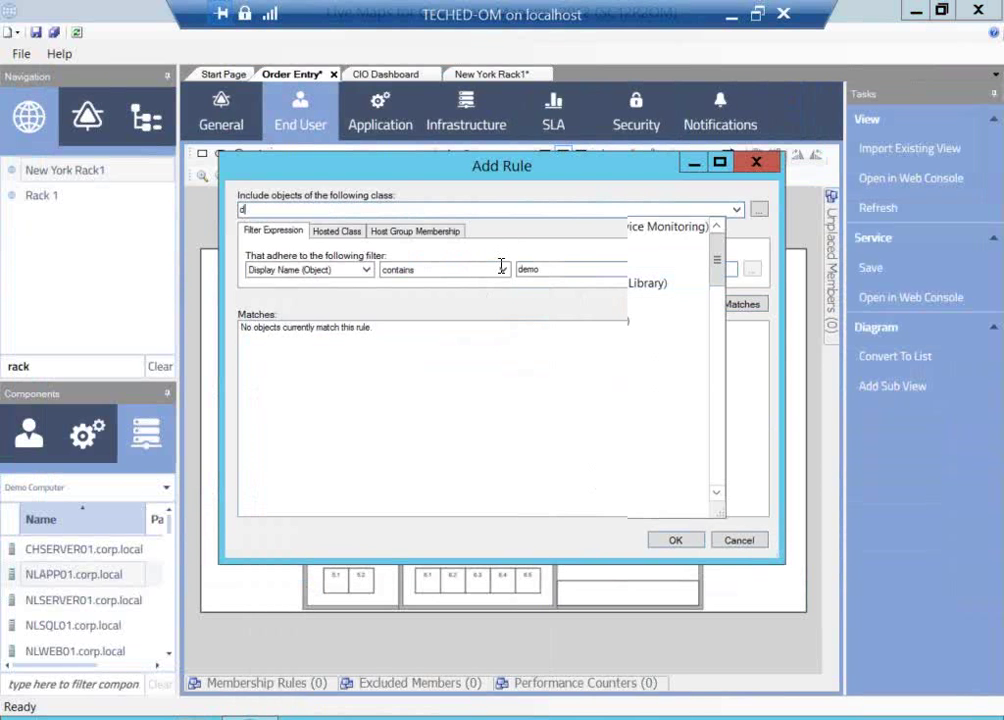
{"action": "type", "text": "emo"}
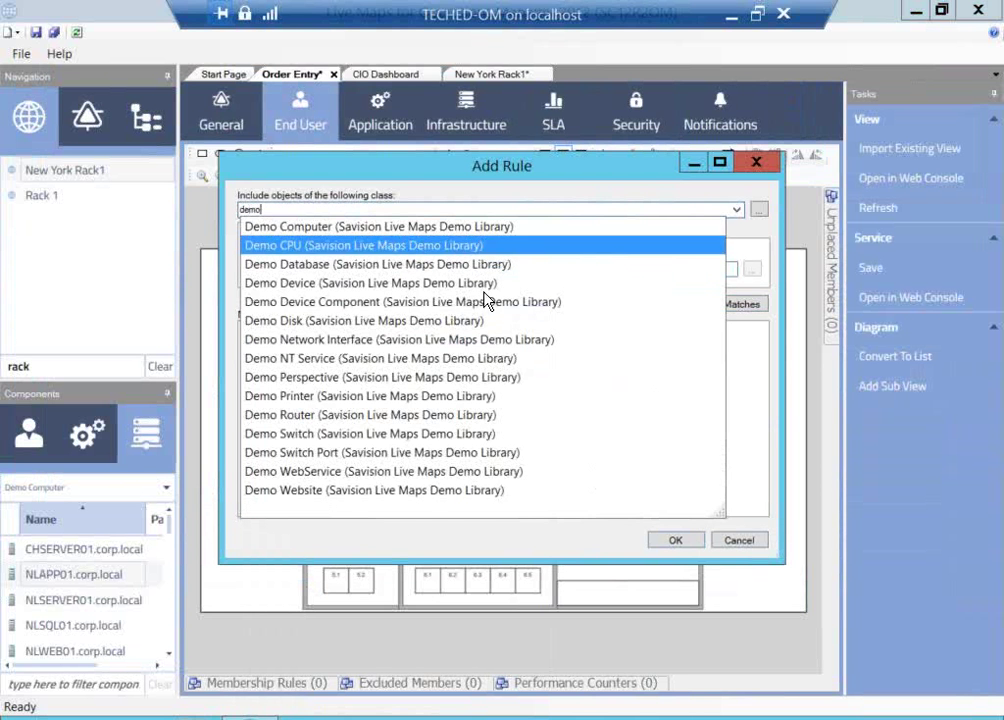
{"action": "left_click", "coordinate": [527, 250]}
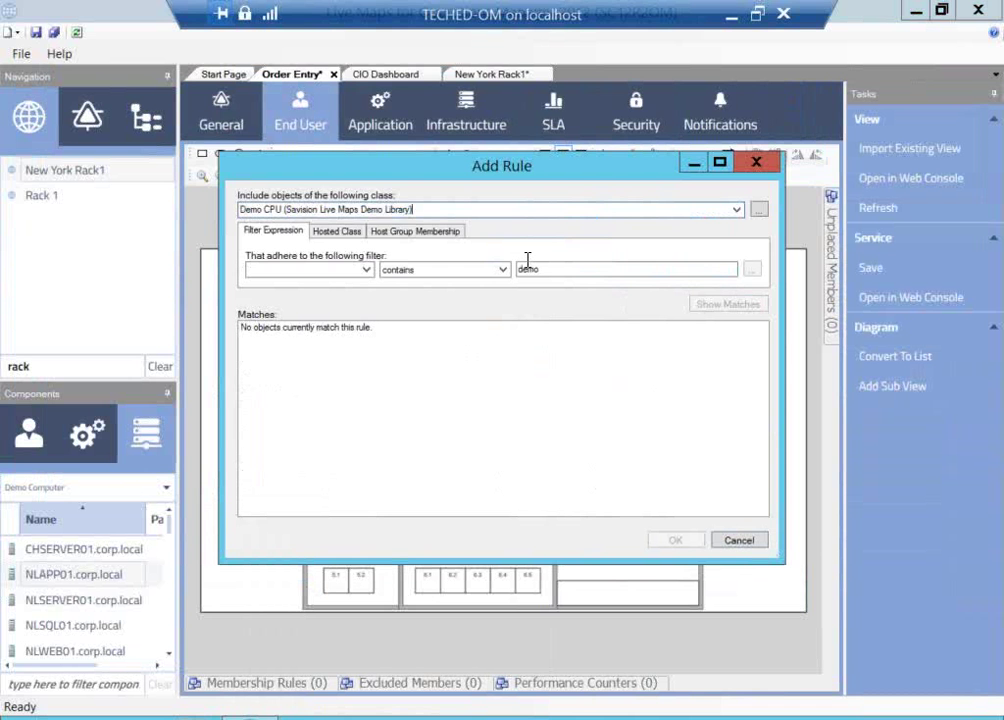
{"action": "key", "text": "BackSpace"}
{"action": "key", "text": "BackSpace"}
{"action": "key", "text": "BackSpace"}
{"action": "key", "text": "BackSpace"}
{"action": "key", "text": "BackSpace"}
{"action": "key", "text": "BackSpace"}
{"action": "key", "text": "BackSpace"}
{"action": "key", "text": "BackSpace"}
{"action": "key", "text": "BackSpace"}
{"action": "key", "text": "BackSpace"}
{"action": "key", "text": "BackSpace"}
{"action": "key", "text": "BackSpace"}
{"action": "key", "text": "BackSpace"}
{"action": "key", "text": "BackSpace"}
{"action": "key", "text": "BackSpace"}
{"action": "key", "text": "BackSpace"}
{"action": "key", "text": "BackSpace"}
{"action": "key", "text": "BackSpace"}
{"action": "key", "text": "BackSpace"}
{"action": "key", "text": "BackSpace"}
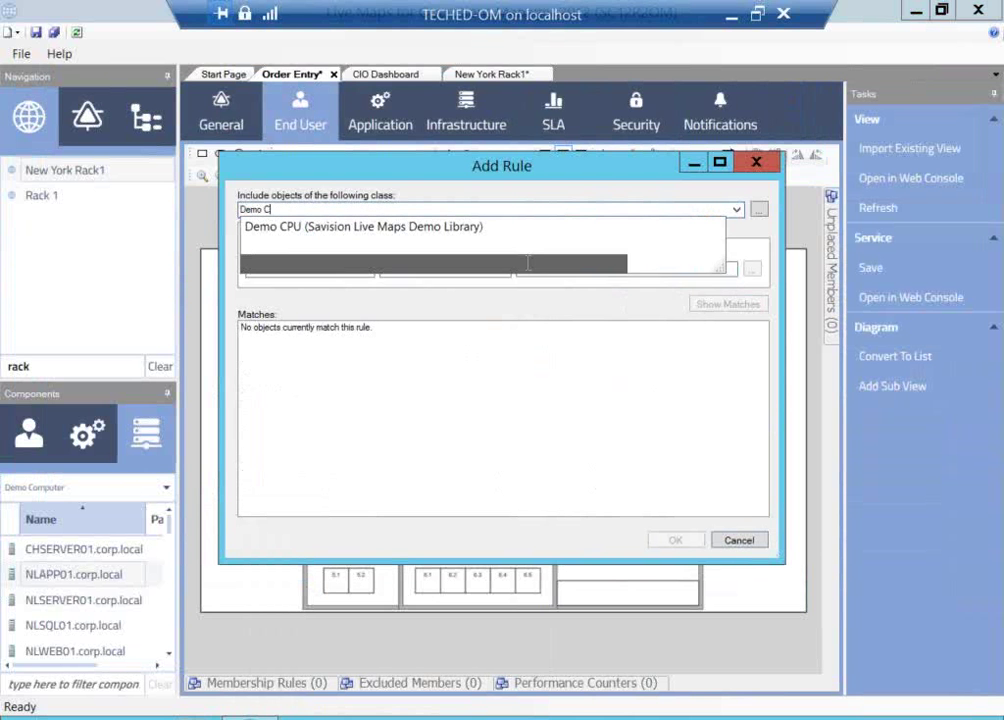
{"action": "key", "text": "BackSpace"}
{"action": "key", "text": "BackSpace"}
{"action": "key", "text": "Return"}
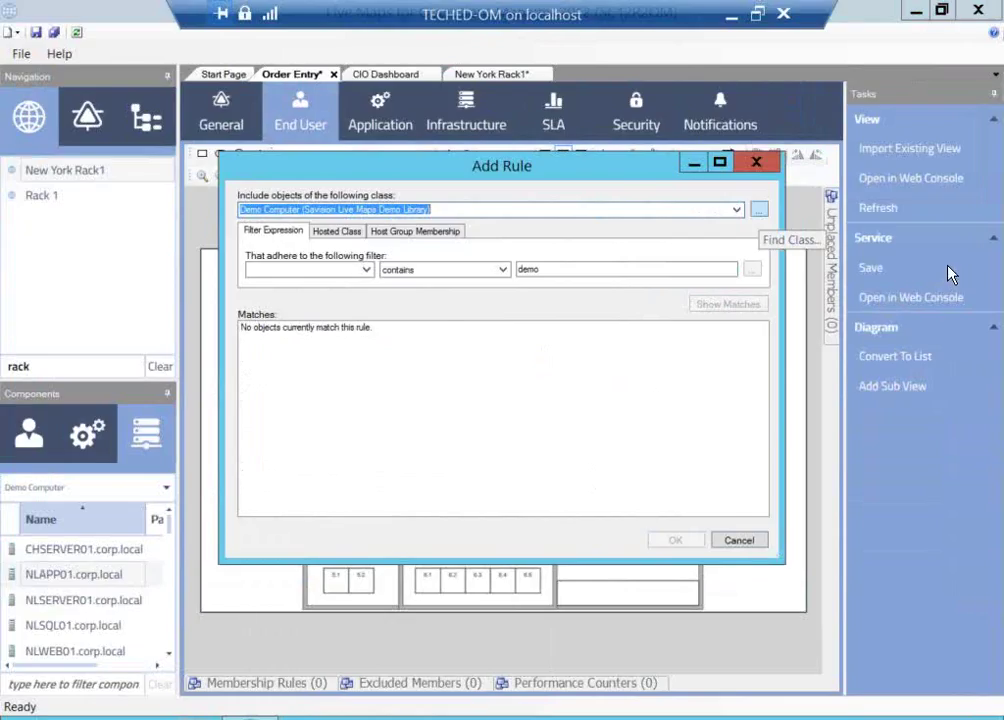
Step: Base the rule's filter expression on Display Name (Object) with the matches wildcard operator
{"action": "left_click", "coordinate": [362, 268]}
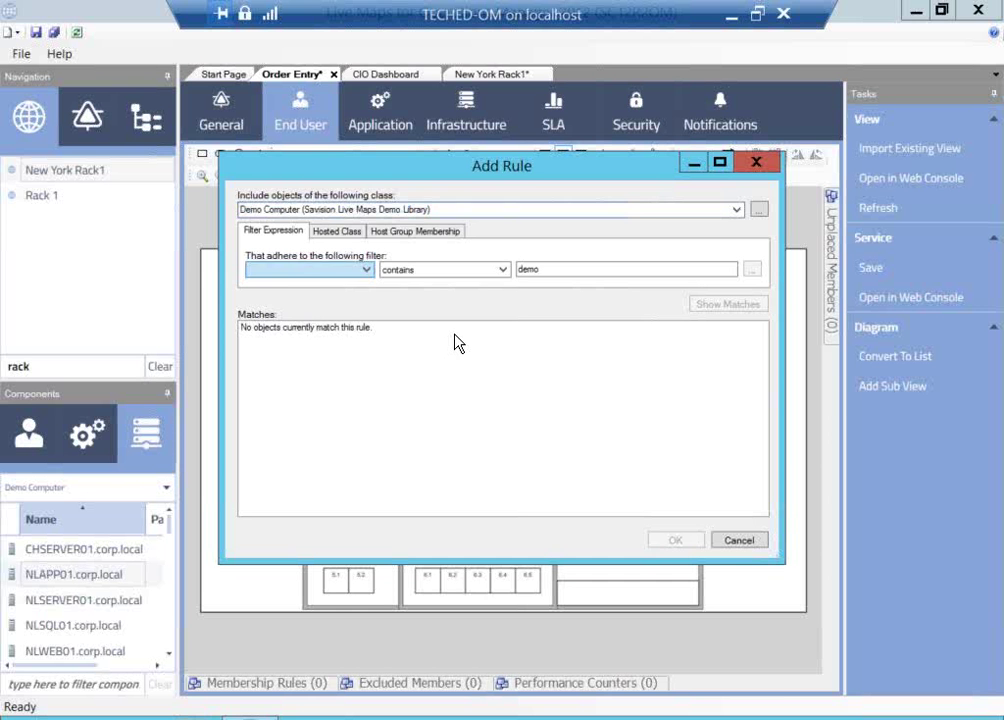
{"action": "key", "text": "alt+Down"}
{"action": "key", "text": "Down"}
{"action": "key", "text": "Return"}
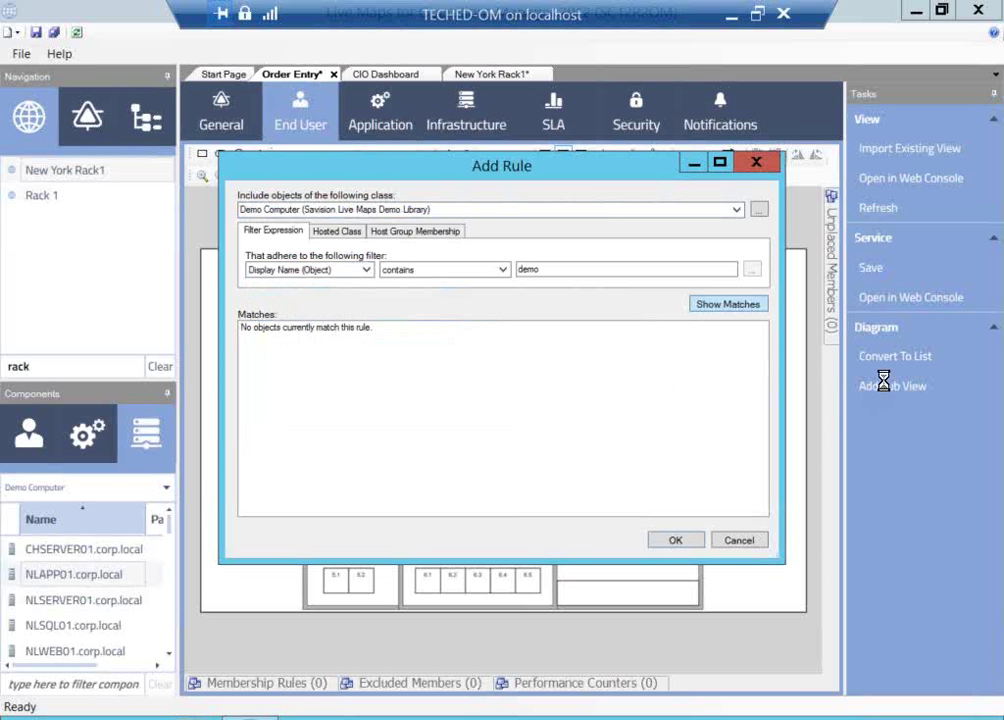
{"action": "key", "text": "Tab"}
{"action": "key", "text": "alt+Down"}
{"action": "key", "text": "Down"}
{"action": "key", "text": "Down"}
{"action": "key", "text": "Down"}
{"action": "key", "text": "Down"}
{"action": "key", "text": "Down"}
{"action": "key", "text": "Down"}
{"action": "key", "text": "Return"}
{"action": "key", "text": "Tab"}
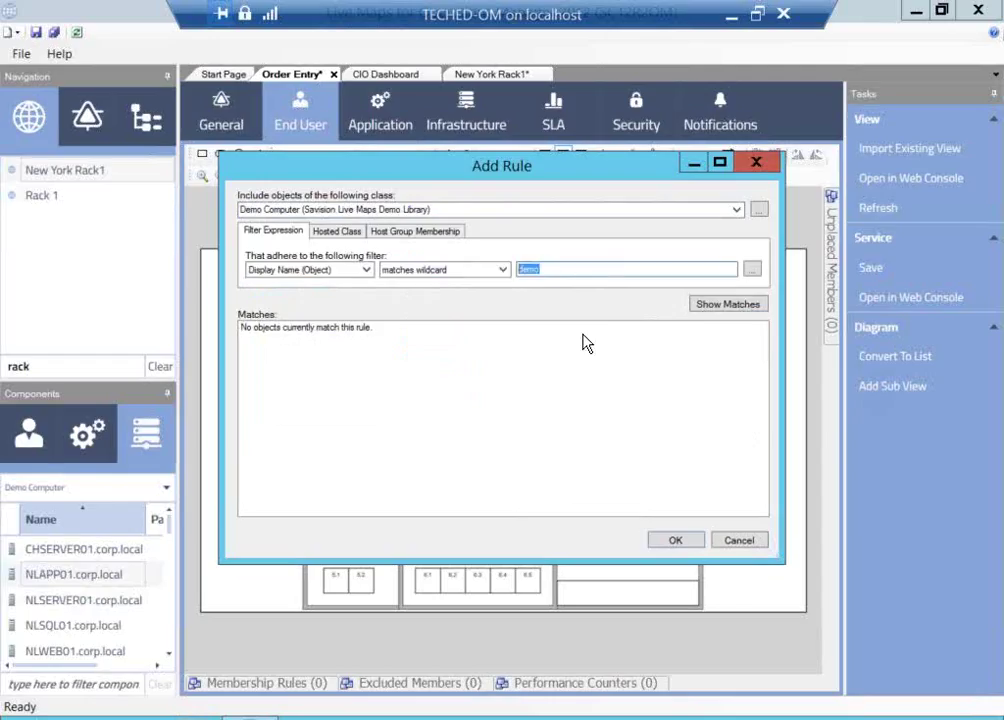
Step: Preview the rule's matches for *, then narrow the wildcard value to NL and confirm the membership rule
{"action": "key", "text": "BackSpace"}
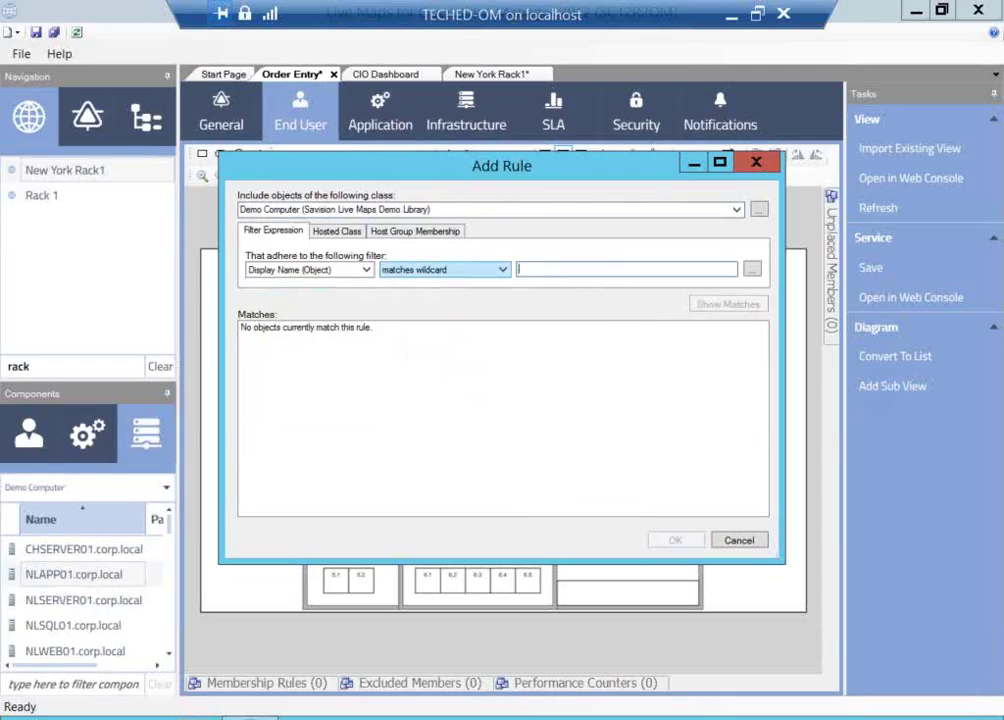
{"action": "type", "text": "*"}
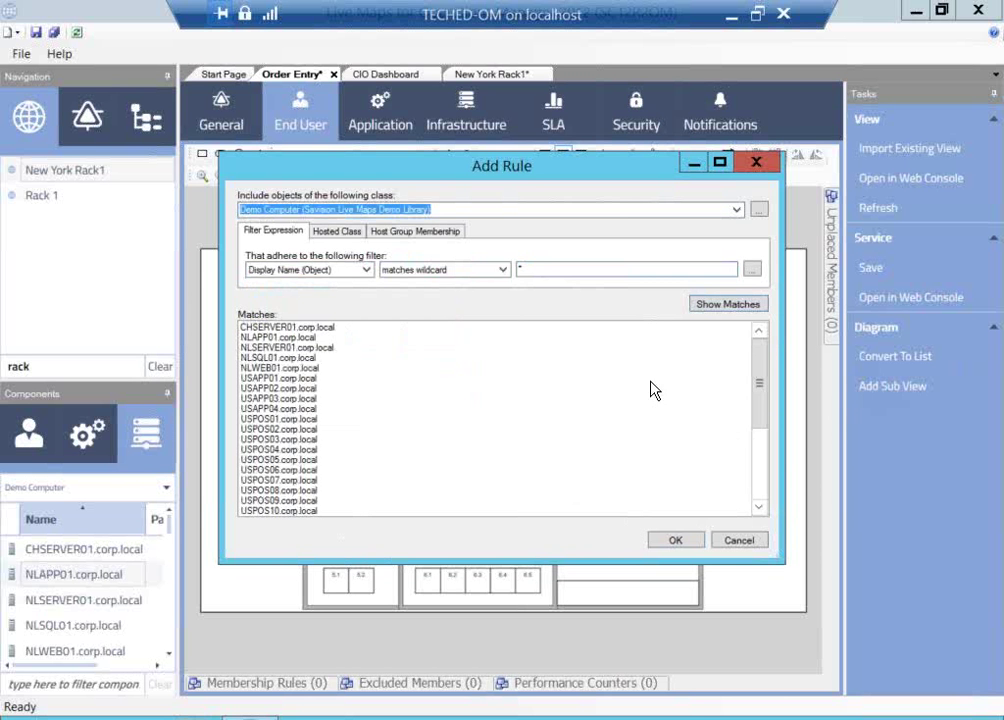
{"action": "double_click", "coordinate": [560, 269]}
{"action": "type", "text": "NL"}
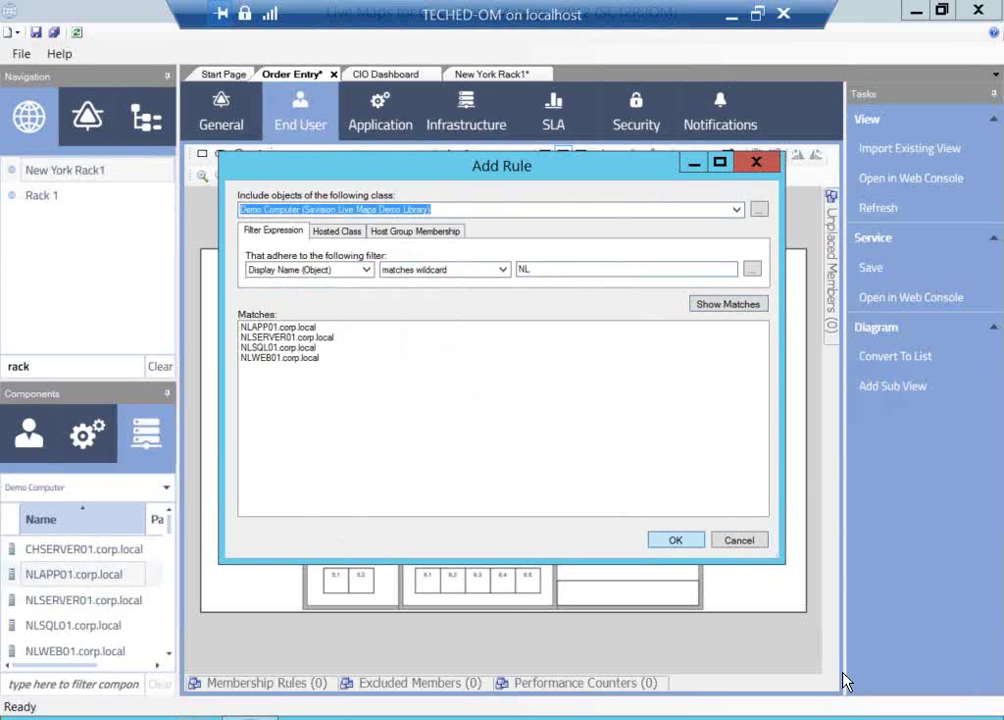
{"action": "key", "text": "Return"}
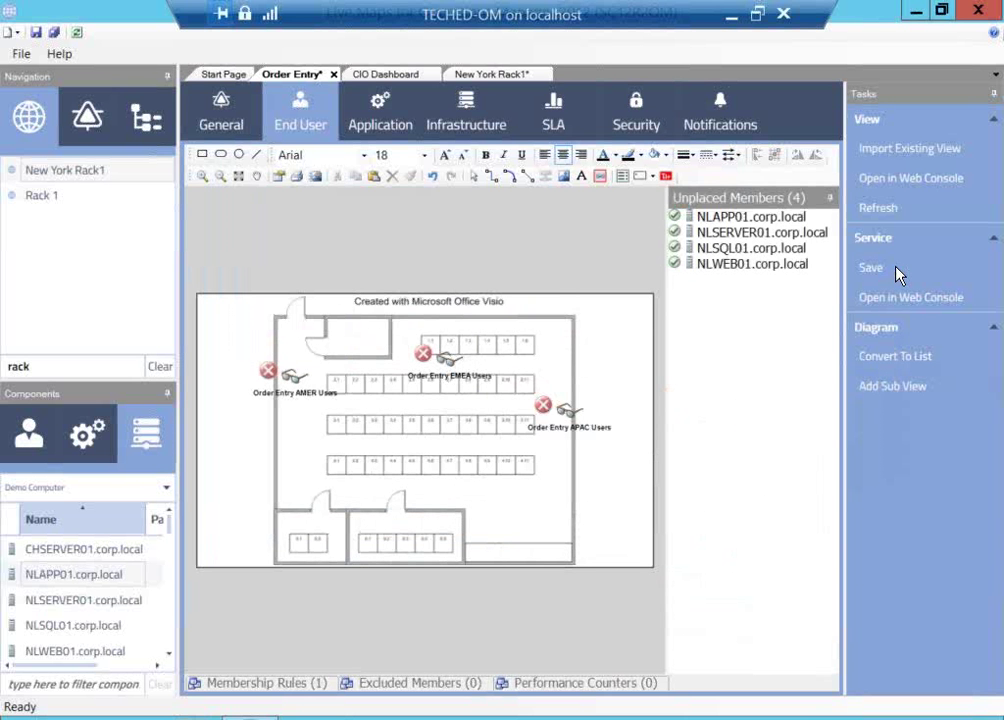
Step: Place the unplaced member NLAPP01.corp.local among the desk rows of the End User floor plan and switch to the Operations Manager console
{"action": "left_click_drag", "start_coordinate": [750, 216], "coordinate": [543, 518]}
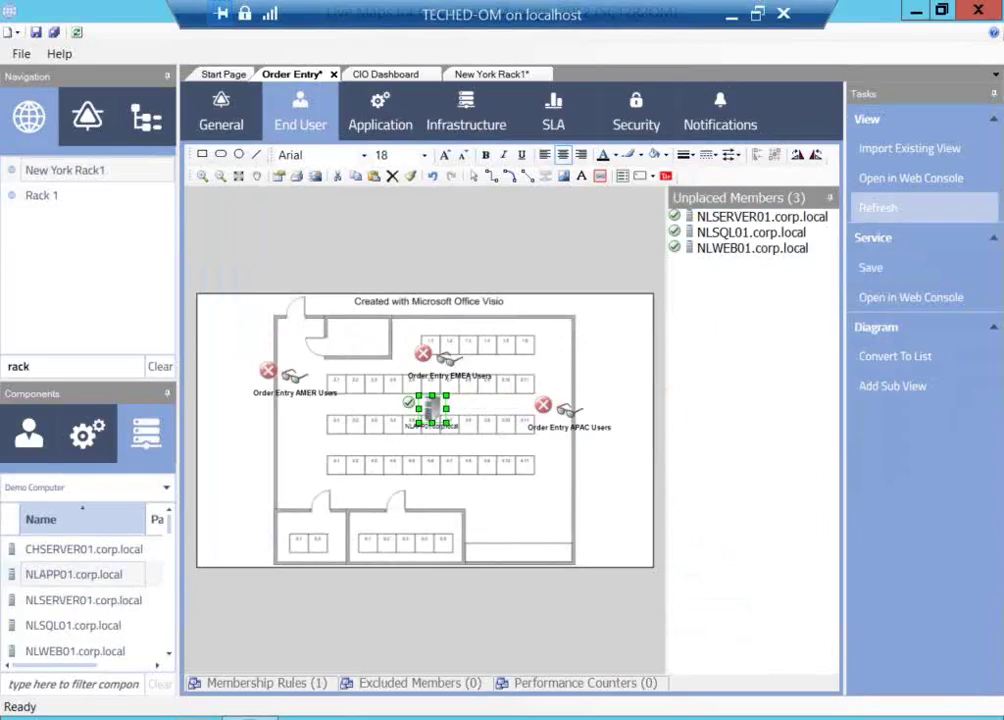
{"action": "left_click", "coordinate": [914, 14]}
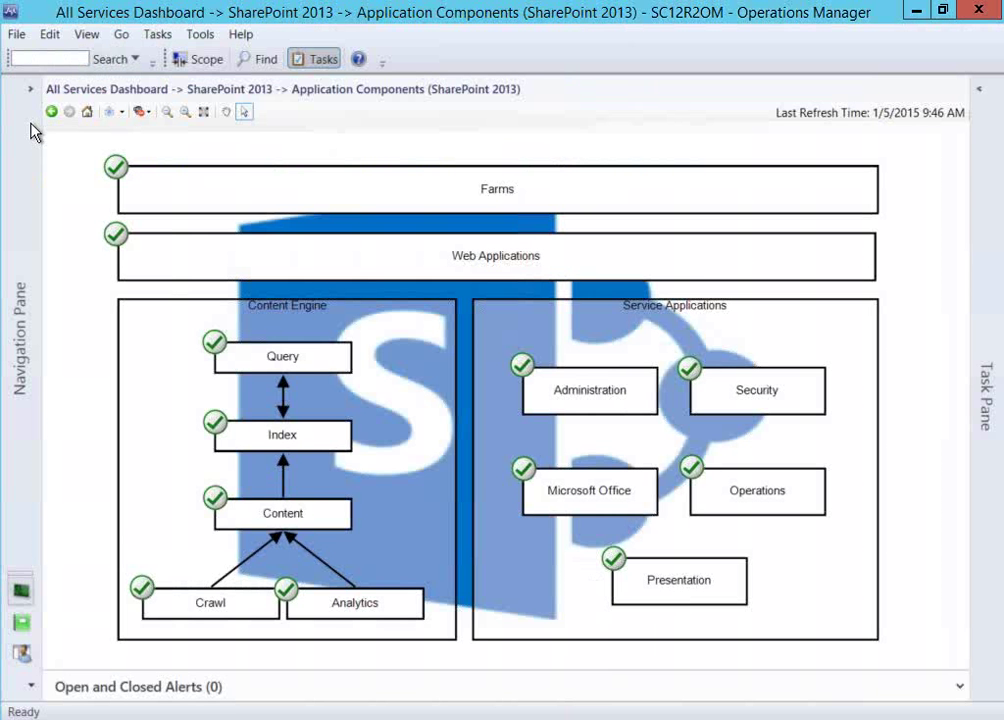
Step: Show the navigation tree and look through the Active Alerts, Active Service Alerts and All Services Dashboard views
{"action": "left_click", "coordinate": [30, 89]}
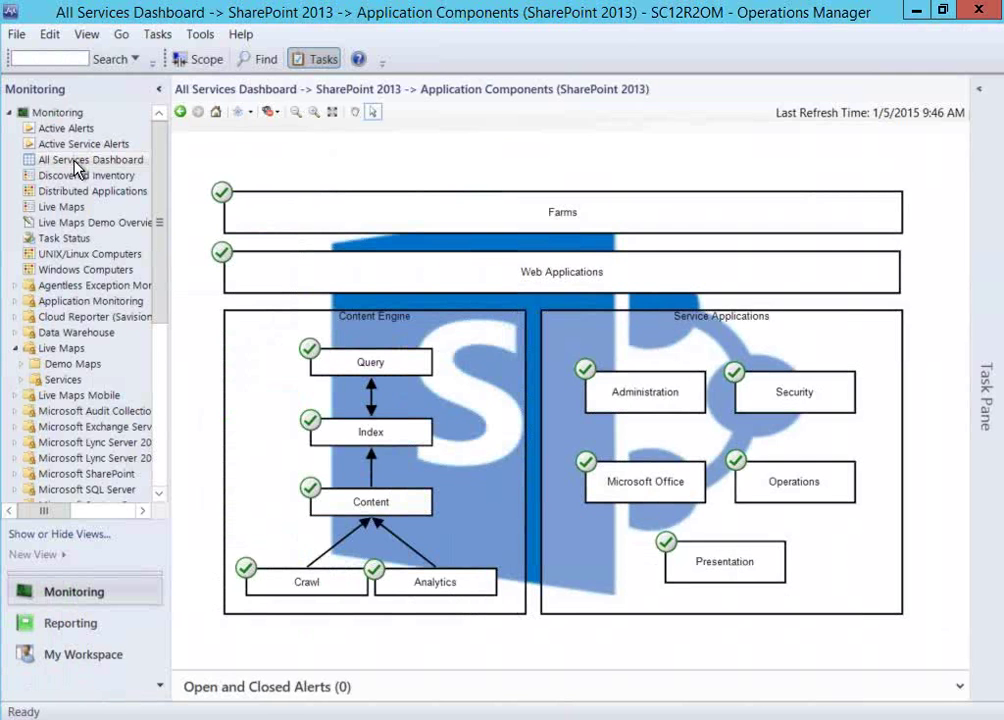
{"action": "left_click", "coordinate": [74, 160]}
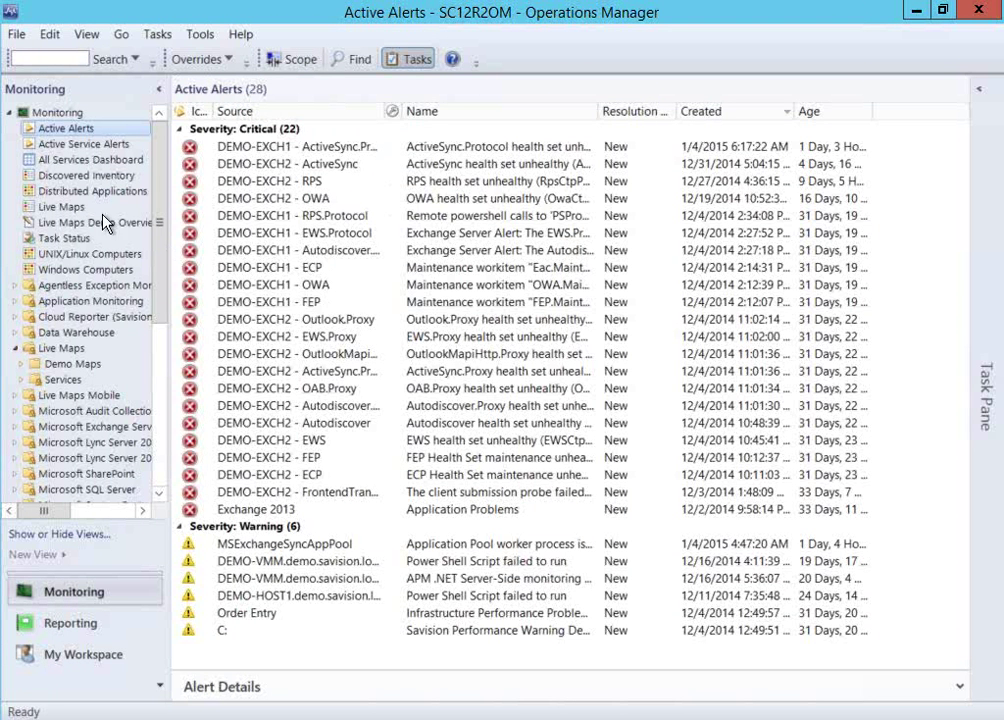
{"action": "key", "text": "Down"}
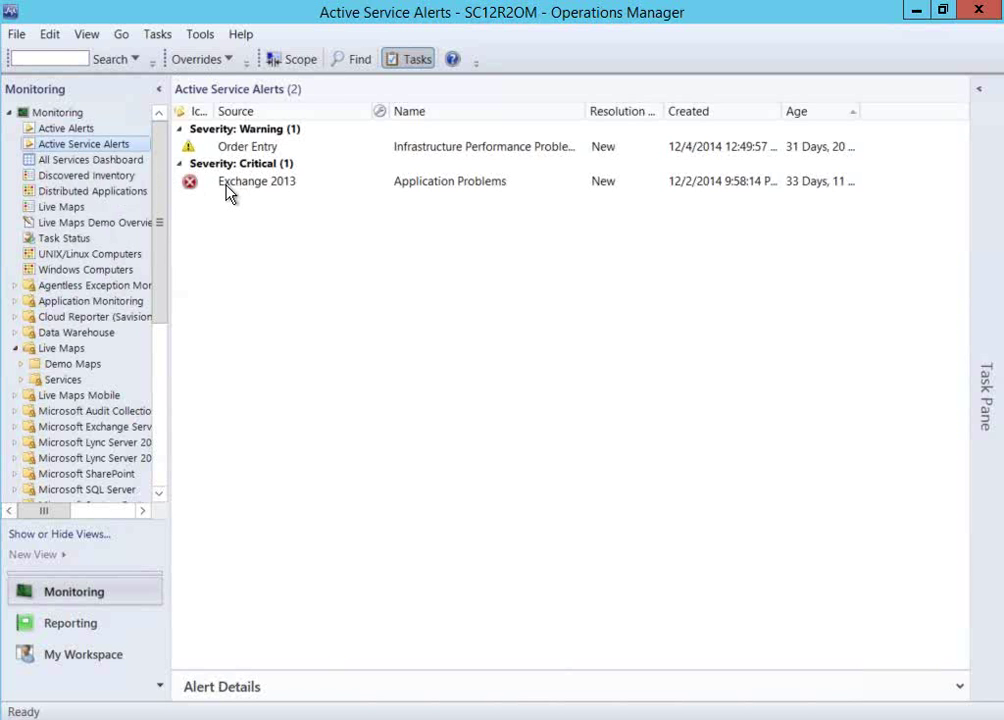
{"action": "key", "text": "Down"}
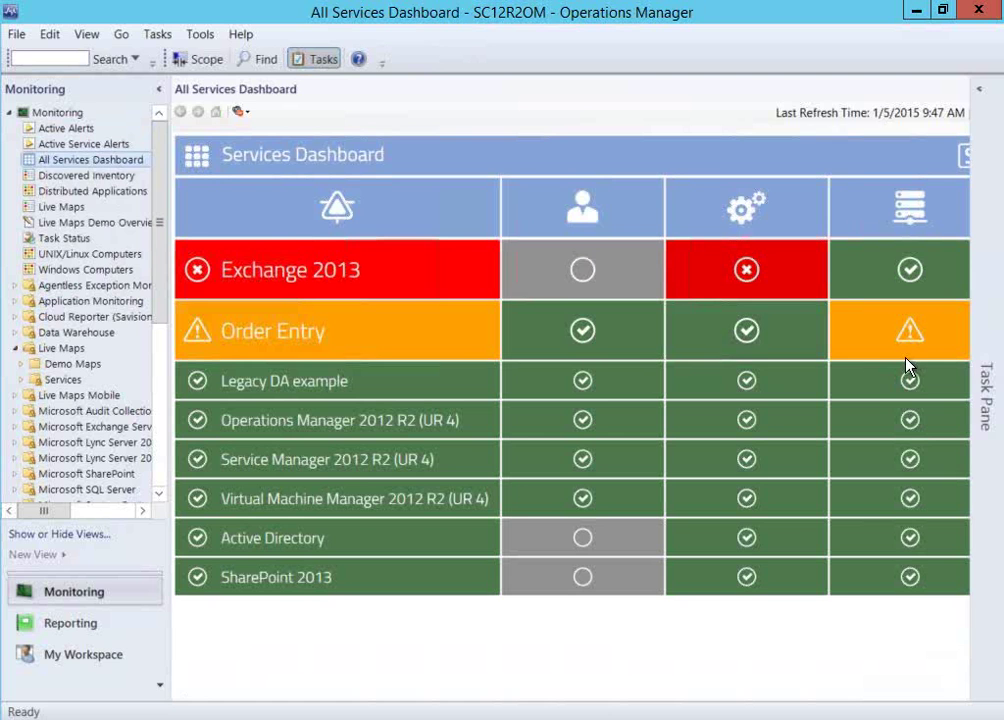
Step: Return to Active Service Alerts and expand the alert details for the Exchange 2013 Application Problems alert
{"action": "key", "text": "Up"}
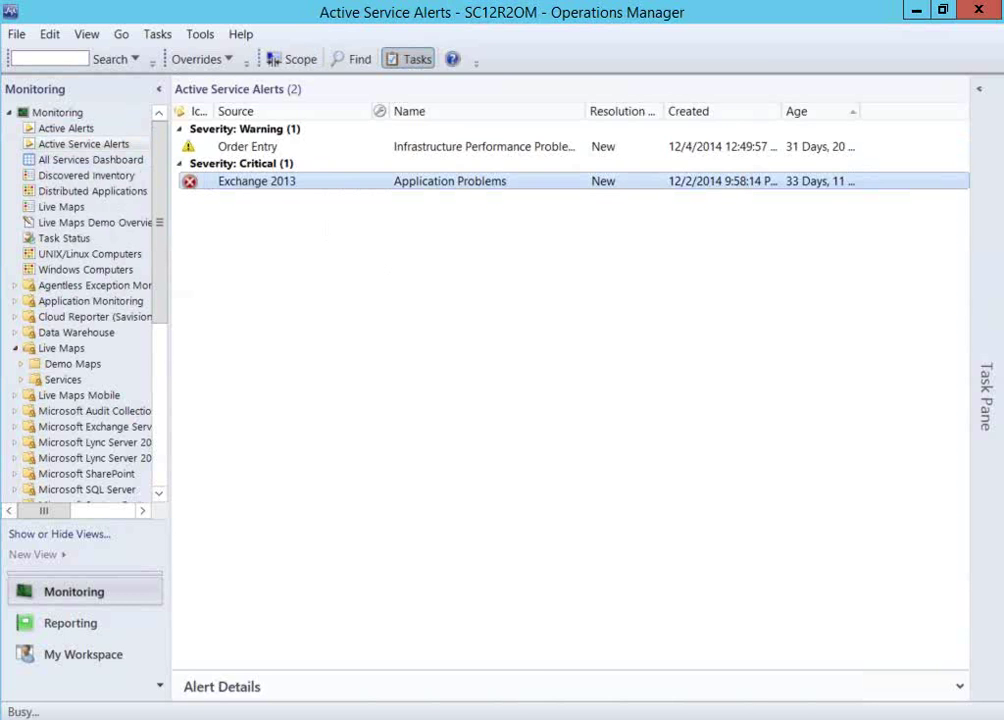
{"action": "key", "text": "Escape"}
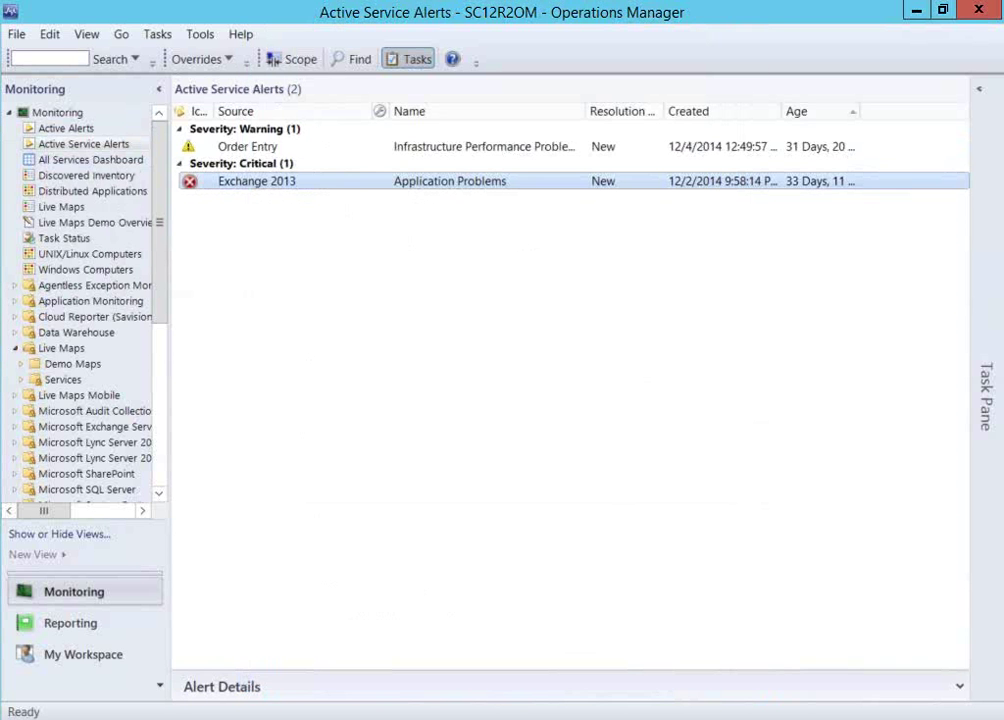
{"action": "left_click", "coordinate": [774, 686]}
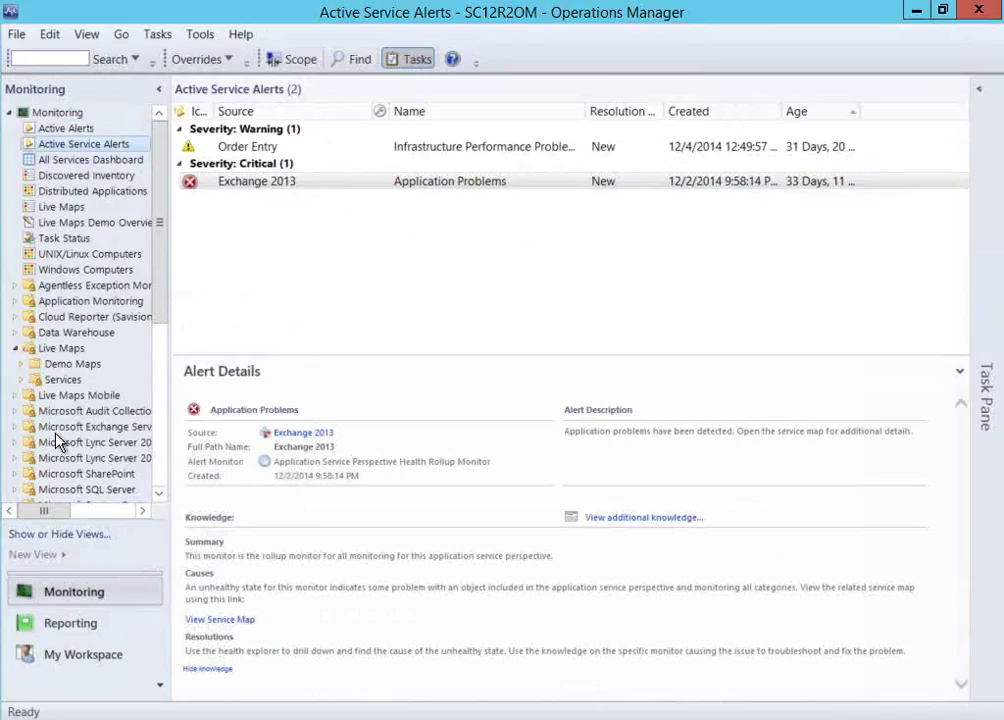
Step: Expand the Demo Maps folder under Live Maps, browse its dashboard and geographical maps, and collapse the Mapping Scenarios folder
{"action": "left_click", "coordinate": [62, 348]}
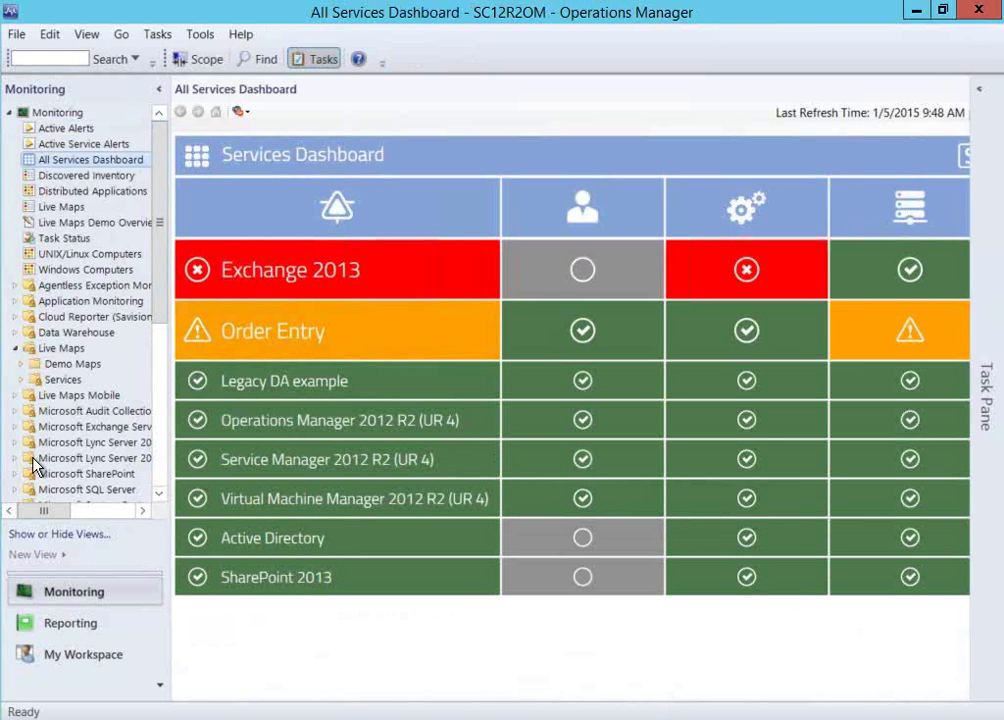
{"action": "left_click", "coordinate": [21, 364]}
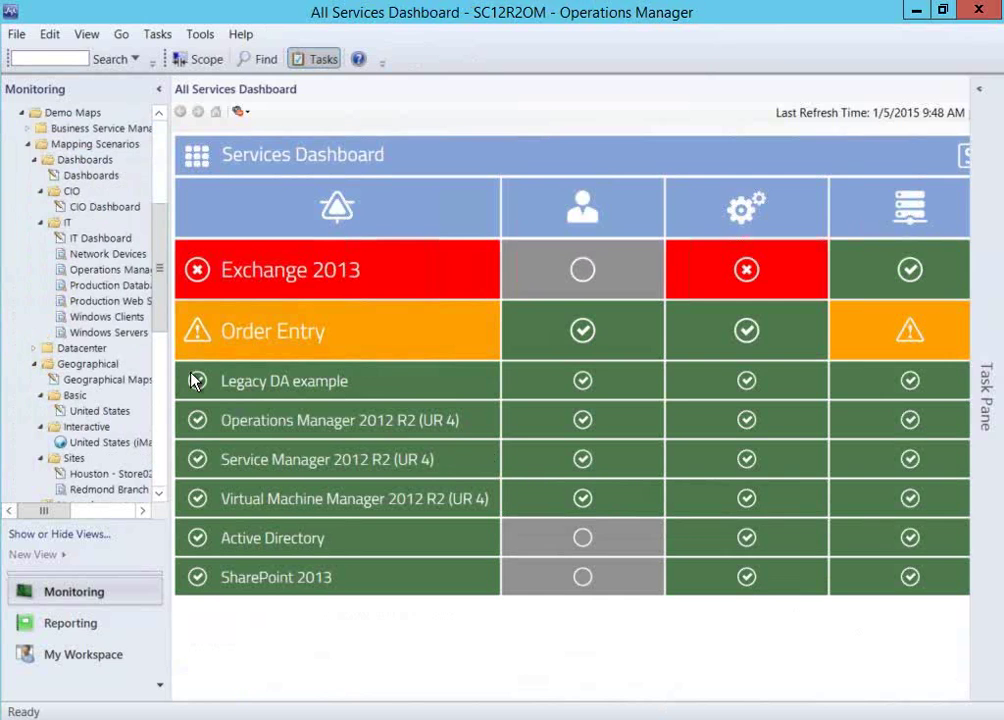
{"action": "left_click_drag", "start_coordinate": [156, 281], "coordinate": [156, 275]}
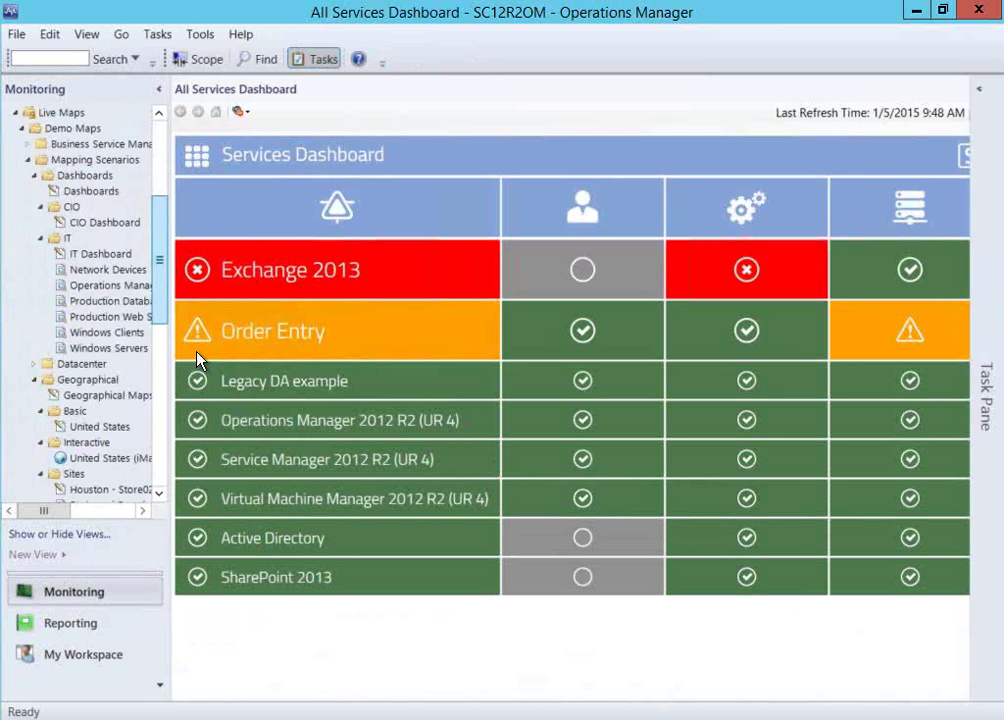
{"action": "scroll", "coordinate": [197, 360], "scroll_direction": "up", "scroll_amount": 1}
{"action": "scroll", "coordinate": [200, 380], "scroll_direction": "down", "scroll_amount": 3}
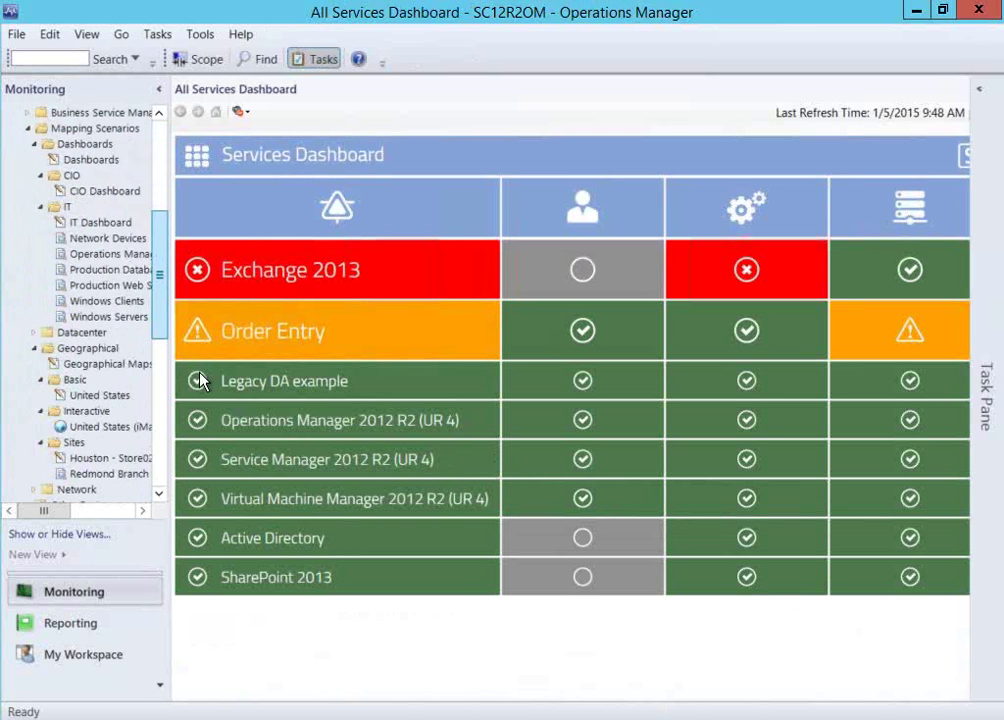
{"action": "scroll", "coordinate": [200, 380], "scroll_direction": "down", "scroll_amount": 1}
{"action": "scroll", "coordinate": [157, 280], "scroll_direction": "up", "scroll_amount": 4}
{"action": "scroll", "coordinate": [157, 280], "scroll_direction": "up", "scroll_amount": 1}
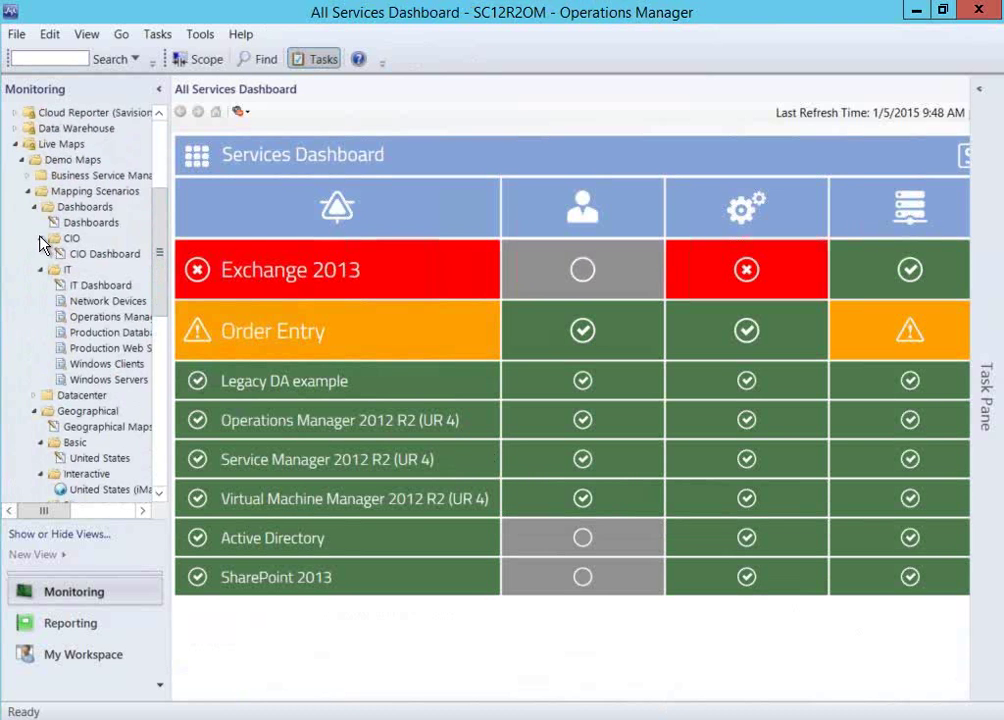
{"action": "left_click", "coordinate": [27, 190]}
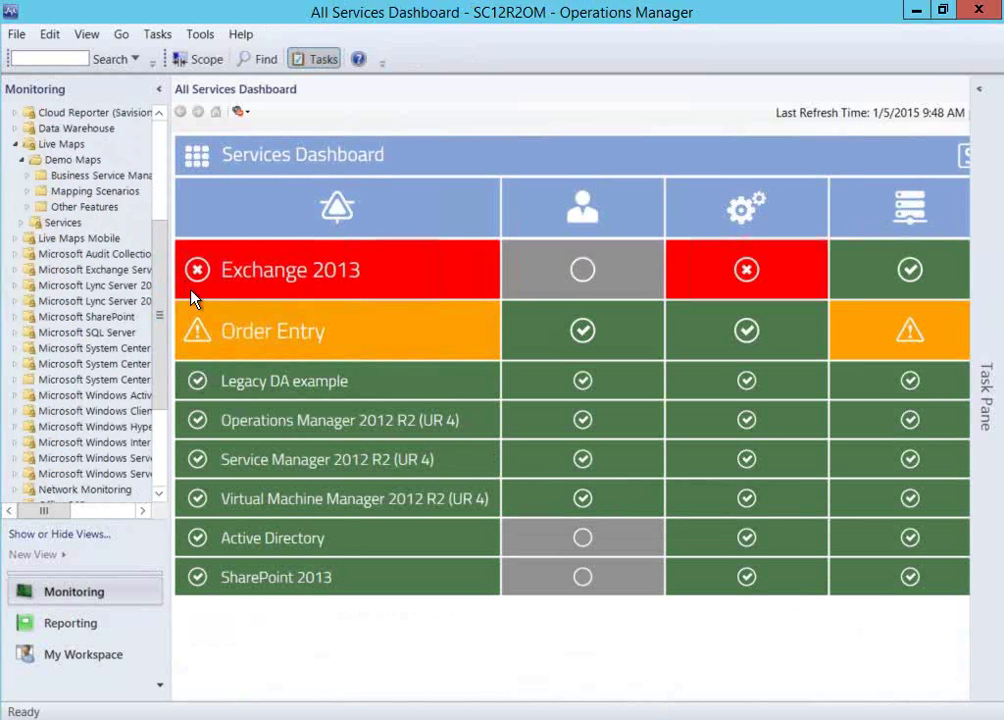
Step: Open the Live Maps Demo Overview map and collapse the navigation pane to give the map more room
{"action": "scroll", "coordinate": [193, 174], "scroll_direction": "up", "scroll_amount": 4}
{"action": "scroll", "coordinate": [193, 172], "scroll_direction": "up", "scroll_amount": 1}
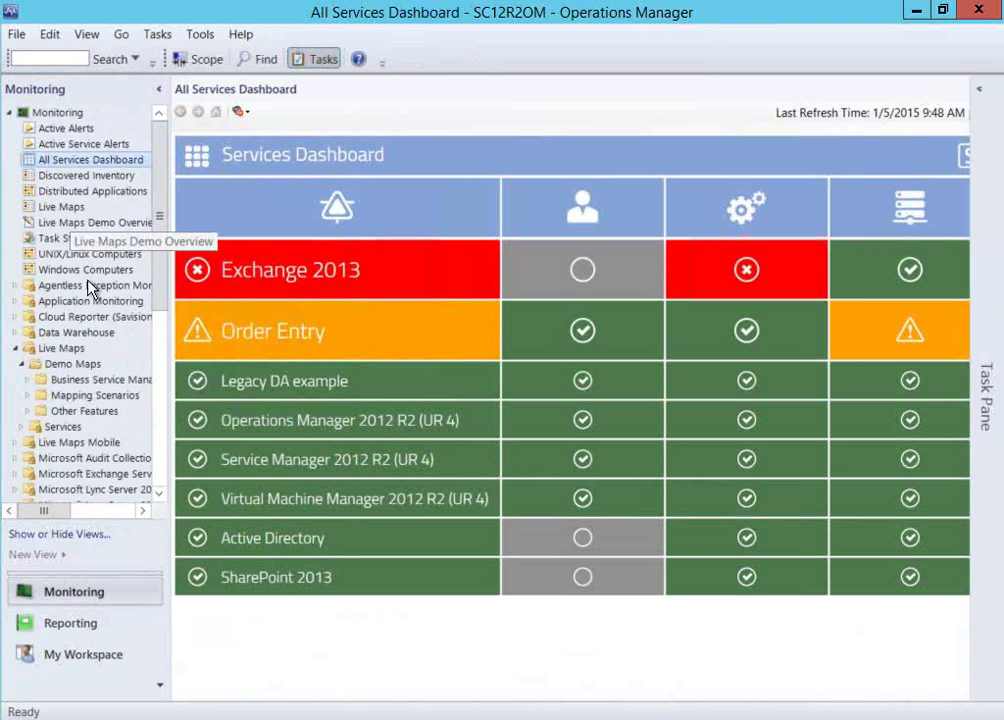
{"action": "left_click", "coordinate": [68, 222]}
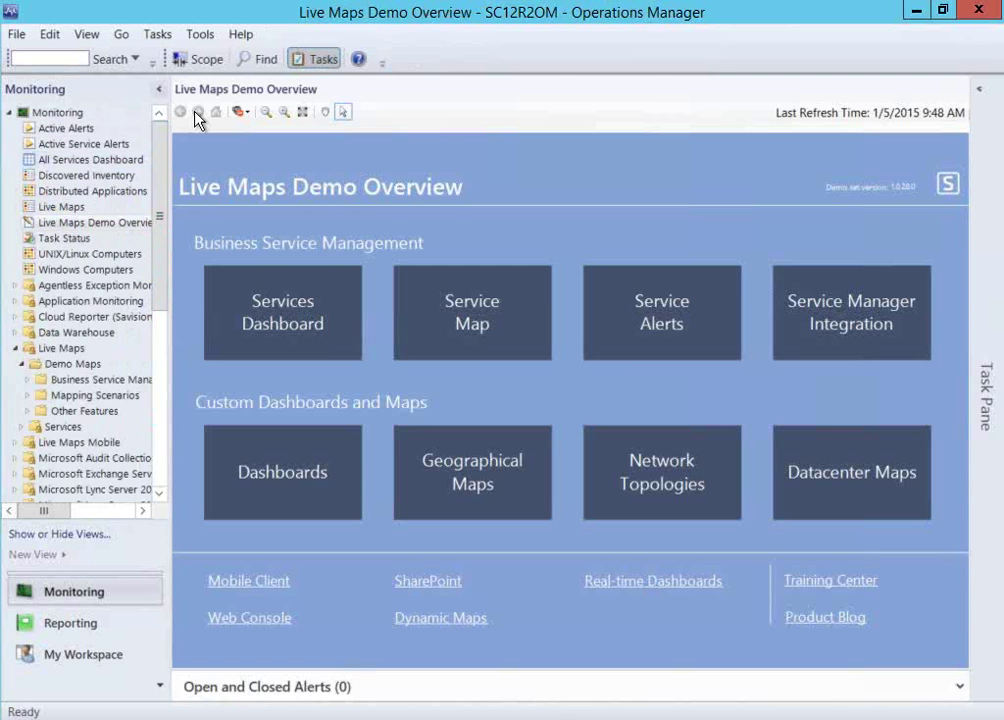
{"action": "left_click", "coordinate": [157, 88]}
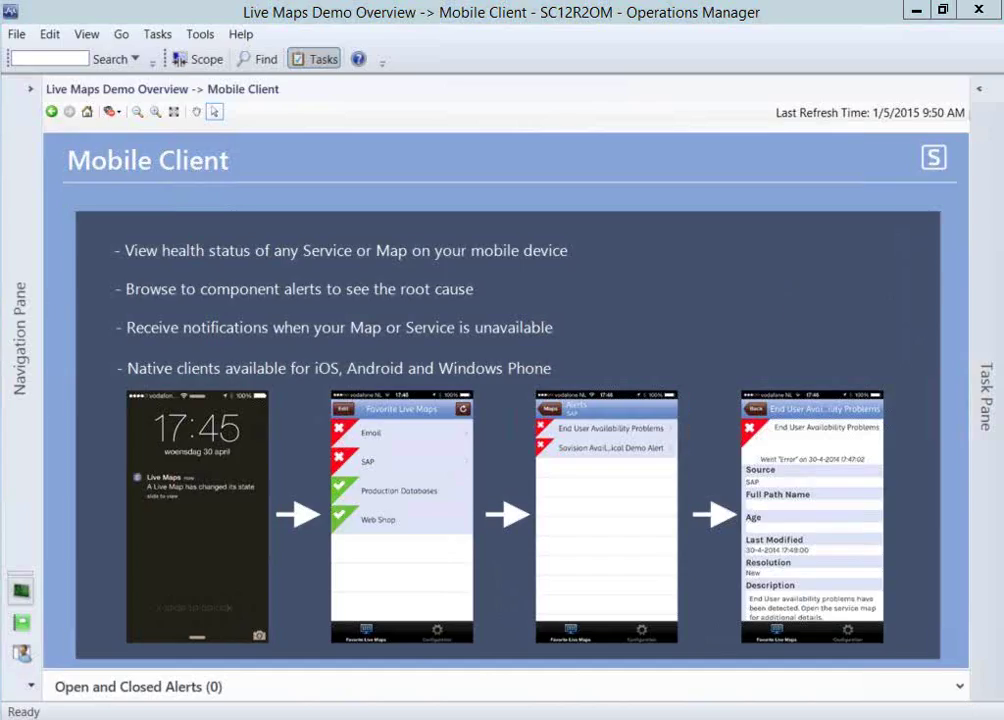
Step: Switch to the Live Maps 7 2 - Exceed Webinar presentation in PowerPoint and start the slide show from the Out-of-Box Services slide
{"action": "mouse_move", "coordinate": [333, 717]}
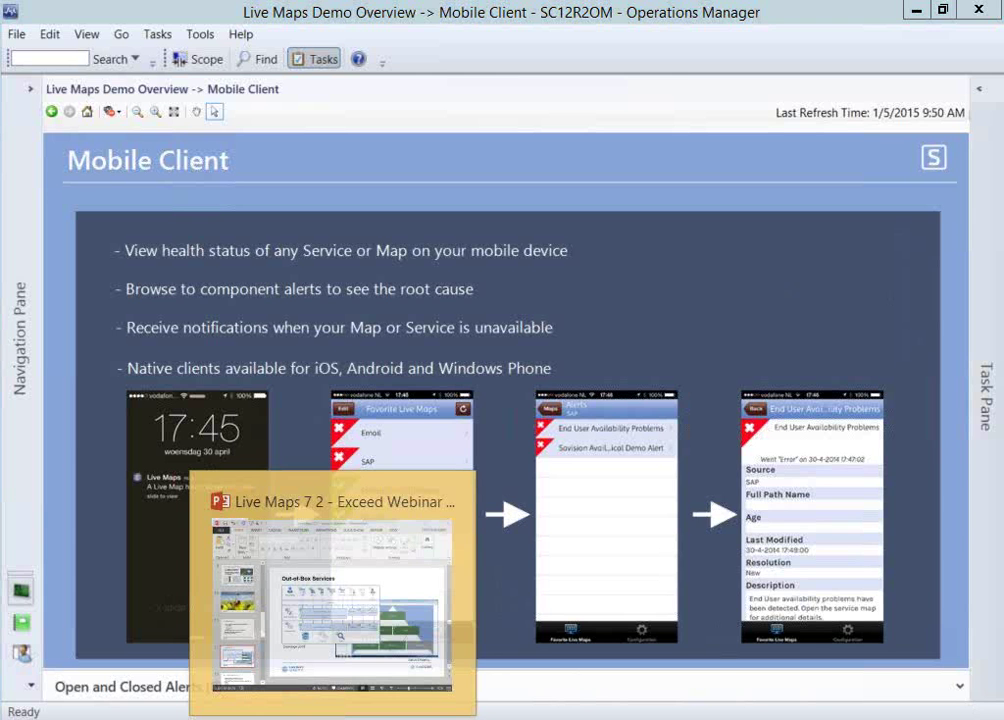
{"action": "left_click", "coordinate": [333, 717]}
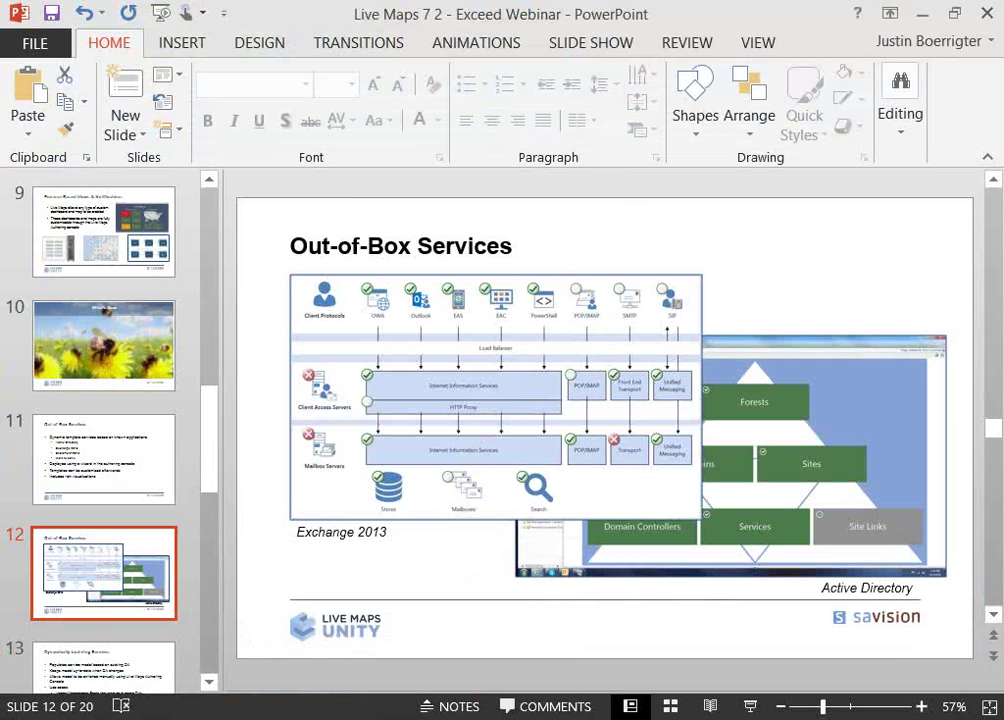
{"action": "key", "text": "shift+F5"}
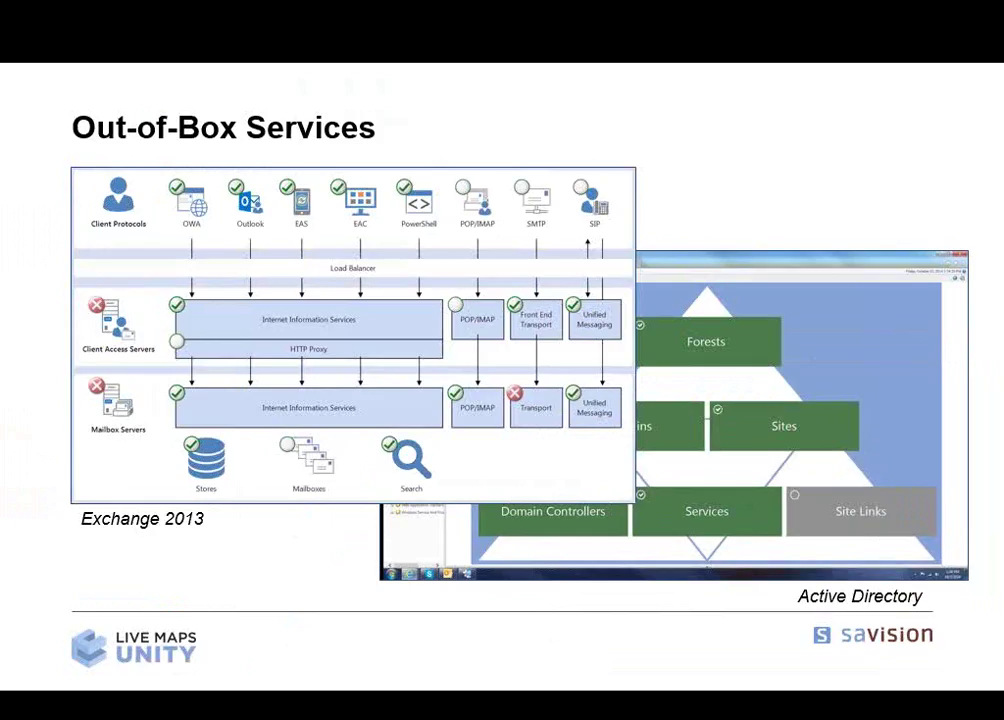
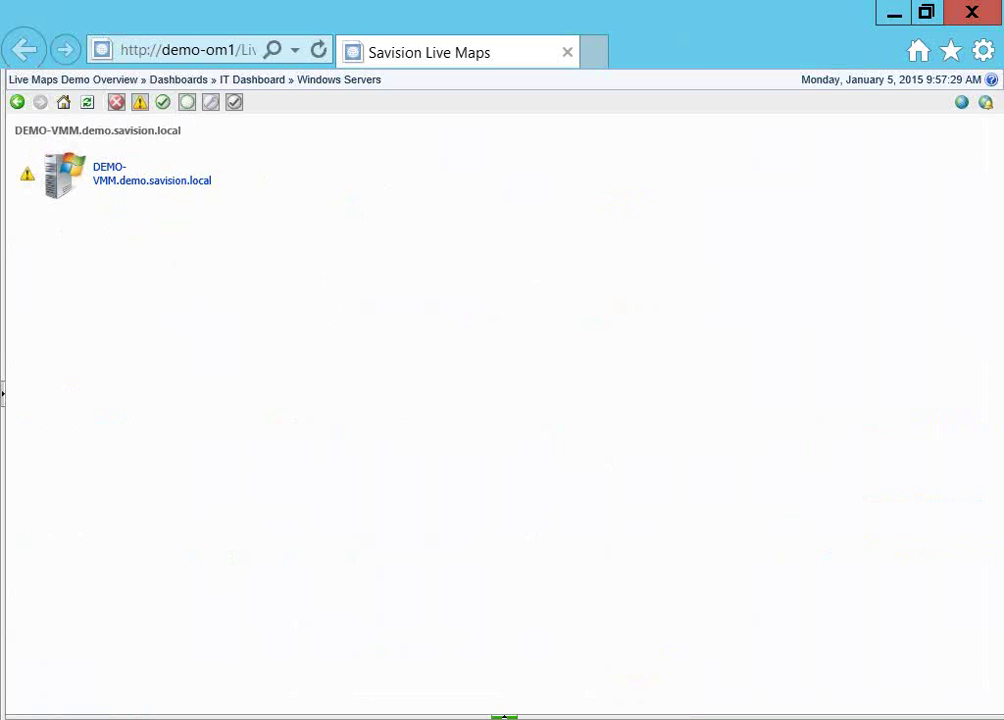
Step: In the web console's Windows Servers view, enlarge the alerts and performance pane and review the performance graphs for 1 Week and 1 Month
{"action": "left_click", "coordinate": [504, 716]}
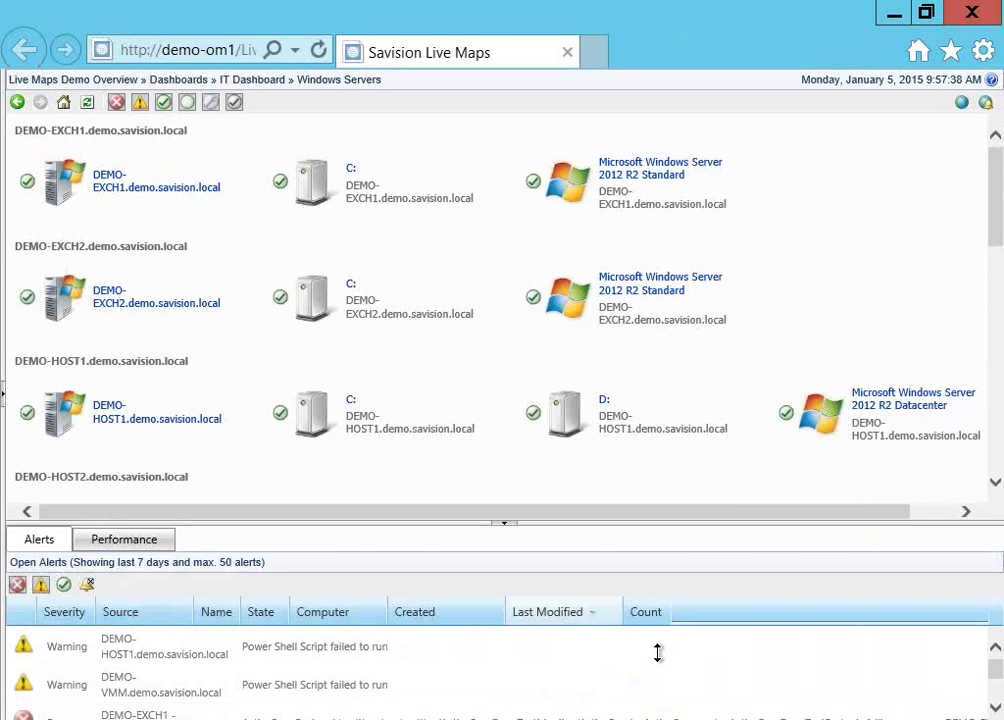
{"action": "left_click_drag", "start_coordinate": [658, 653], "coordinate": [632, 490]}
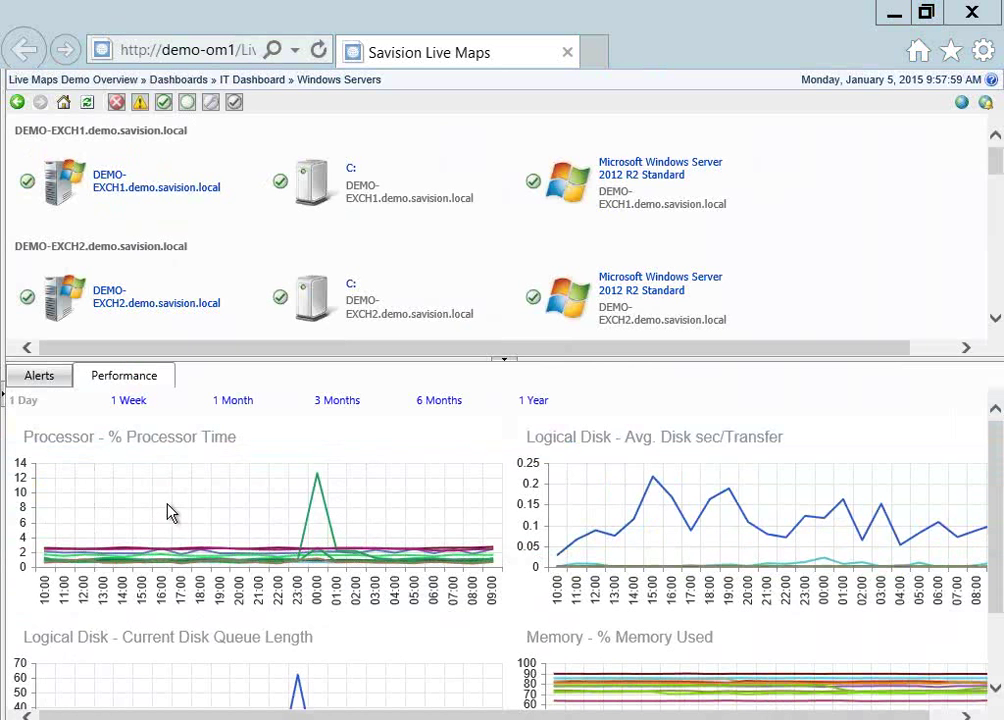
{"action": "left_click", "coordinate": [131, 399]}
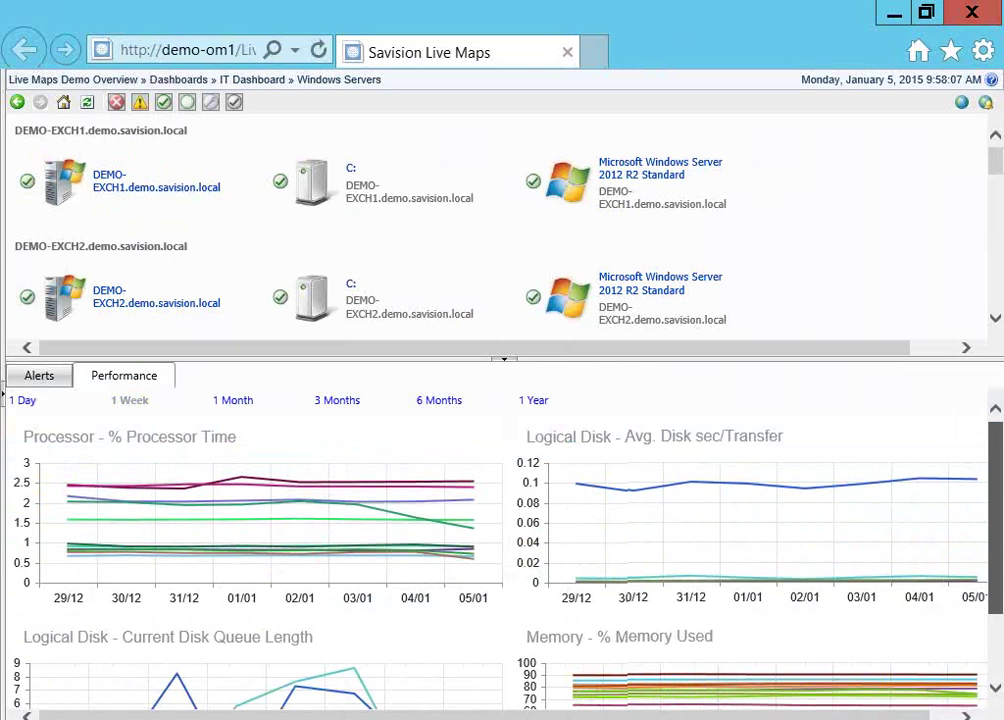
{"action": "scroll", "coordinate": [500, 540], "scroll_direction": "down", "scroll_amount": 2}
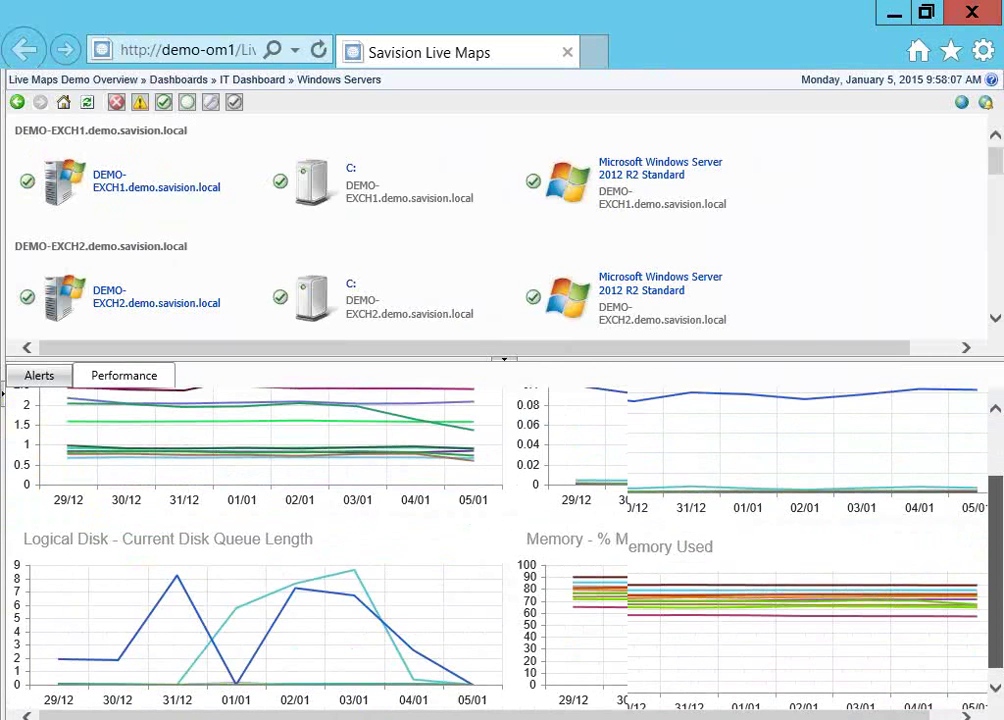
{"action": "scroll", "coordinate": [414, 455], "scroll_direction": "up", "scroll_amount": 2}
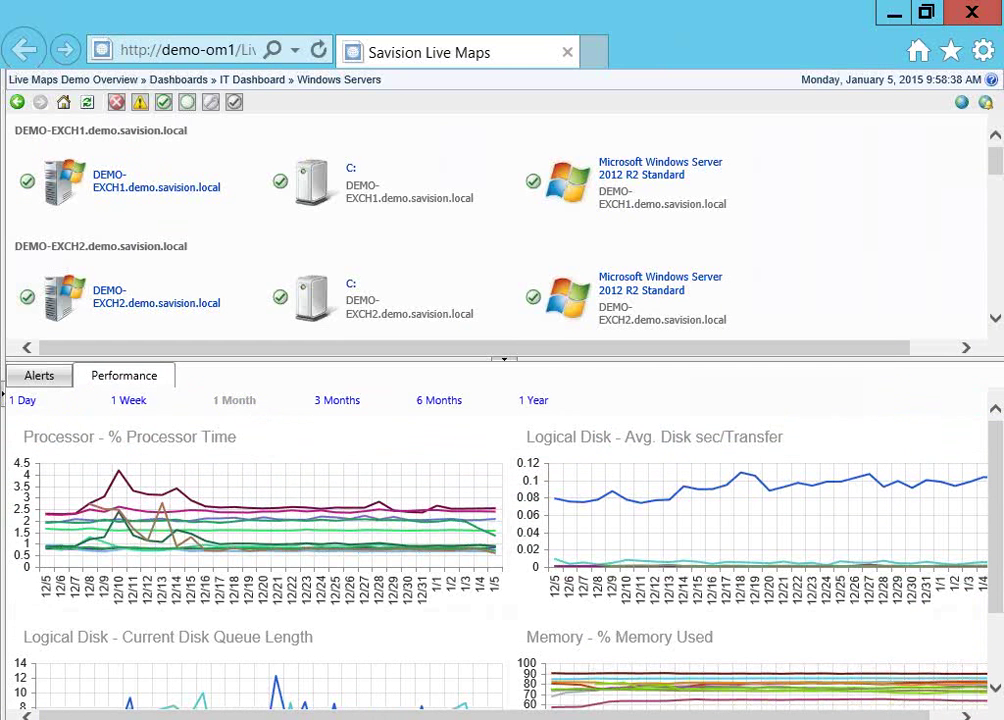
{"action": "scroll", "coordinate": [500, 540], "scroll_direction": "down", "scroll_amount": 1}
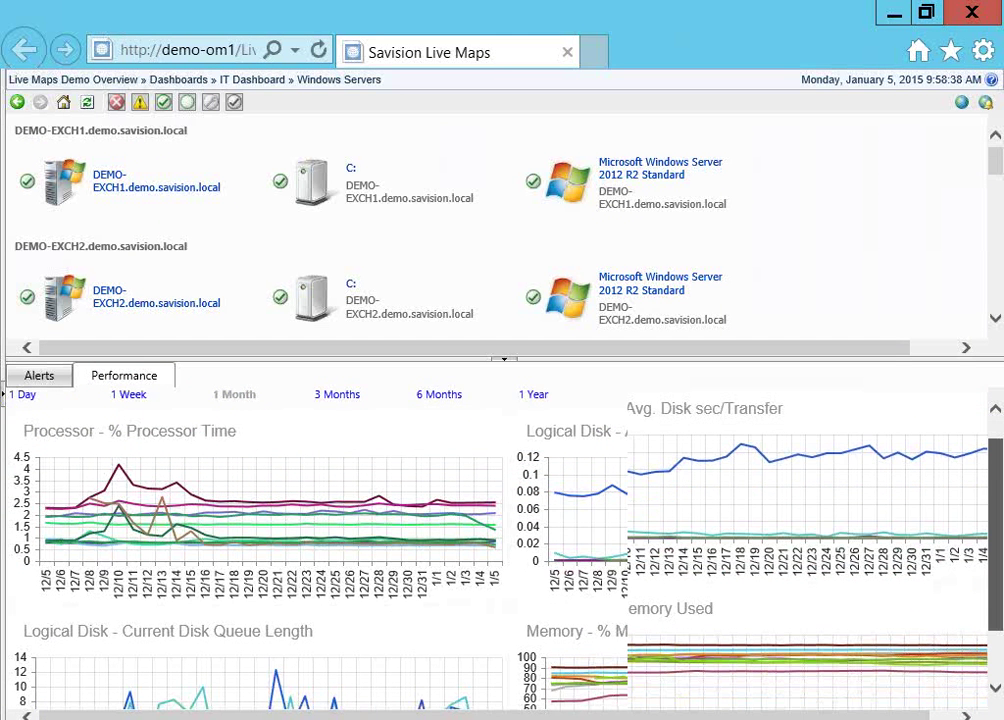
{"action": "scroll", "coordinate": [815, 705], "scroll_direction": "down", "scroll_amount": 2}
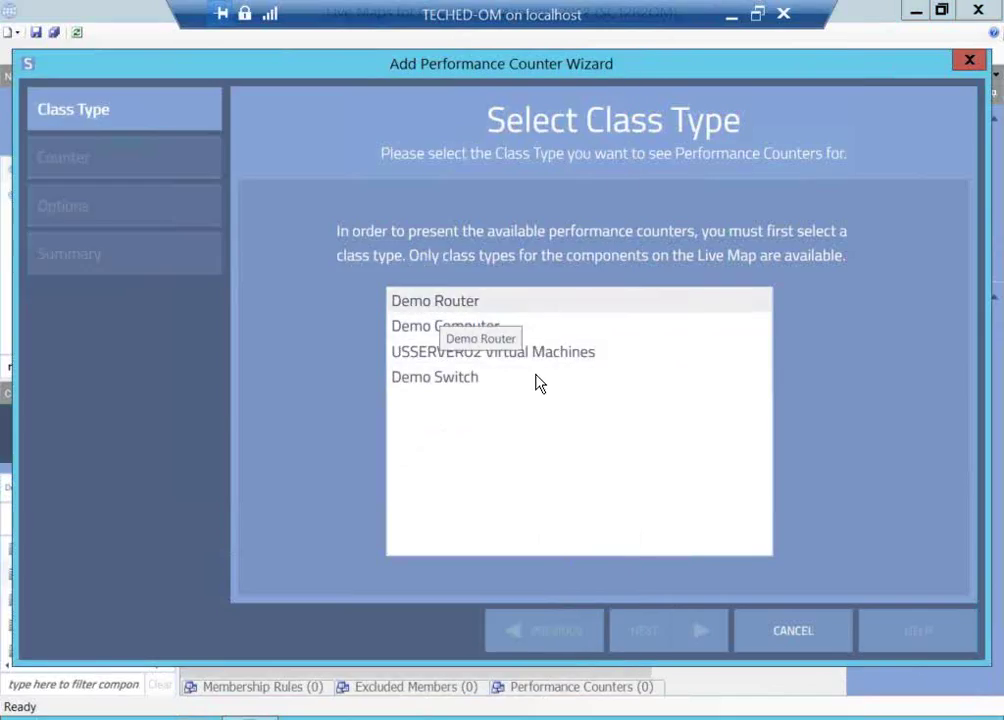
Step: Pick the Demo Router class type in the Add Performance Counter Wizard
{"action": "left_click", "coordinate": [435, 301]}
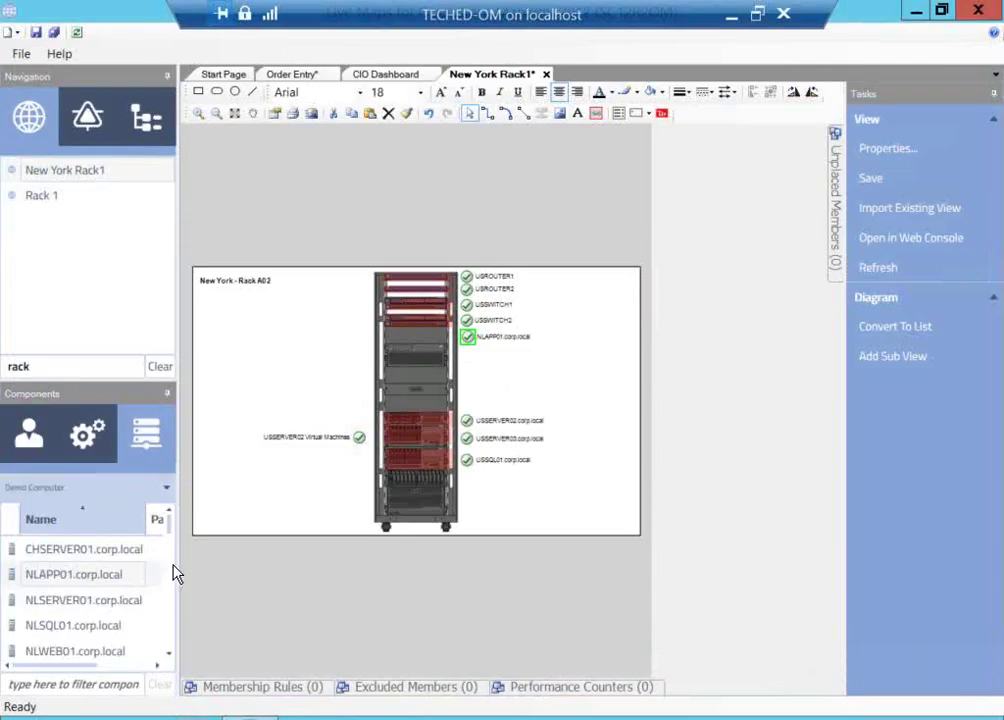
Step: Change the component type listed for the New York Rack1 diagram to Windows Server
{"action": "key", "text": "alt+Down"}
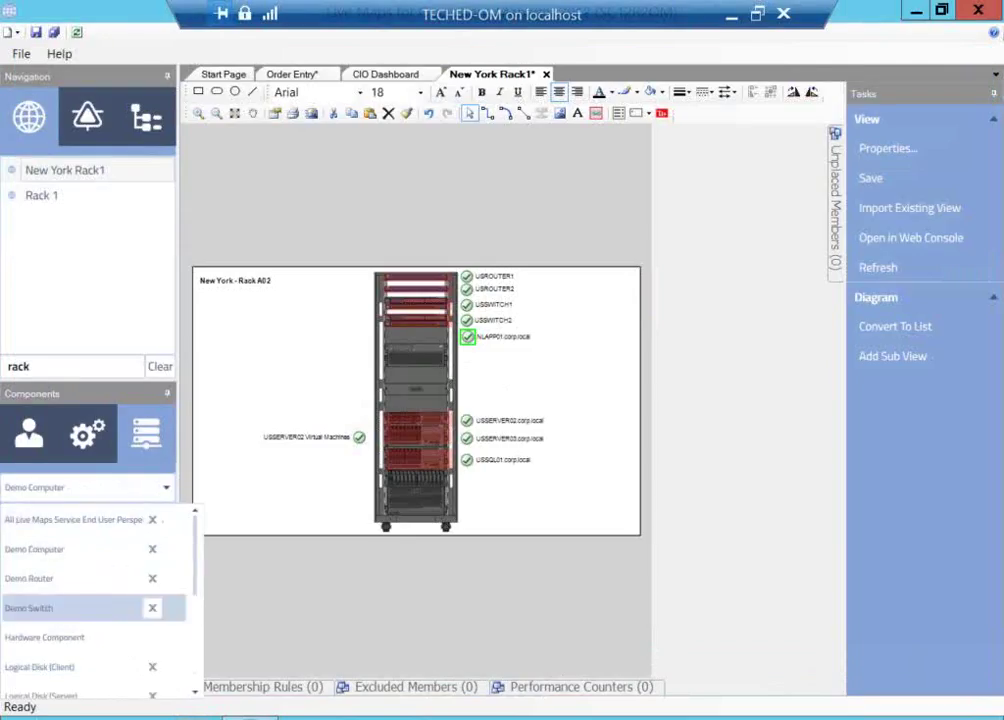
{"action": "scroll", "coordinate": [95, 600], "scroll_direction": "down", "scroll_amount": 2}
{"action": "key", "text": "Down"}
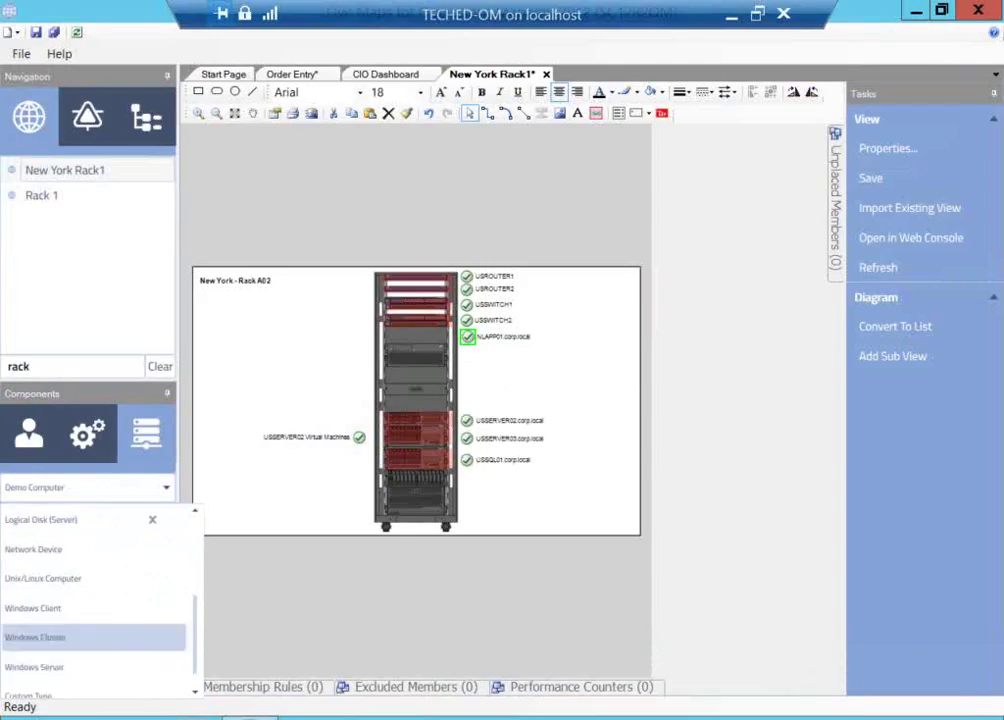
{"action": "scroll", "coordinate": [64, 655], "scroll_direction": "down", "scroll_amount": 1}
{"action": "key", "text": "Up"}
{"action": "key", "text": "Up"}
{"action": "key", "text": "Up"}
{"action": "key", "text": "Up"}
{"action": "key", "text": "Up"}
{"action": "key", "text": "Down"}
{"action": "key", "text": "Down"}
{"action": "key", "text": "Down"}
{"action": "key", "text": "Down"}
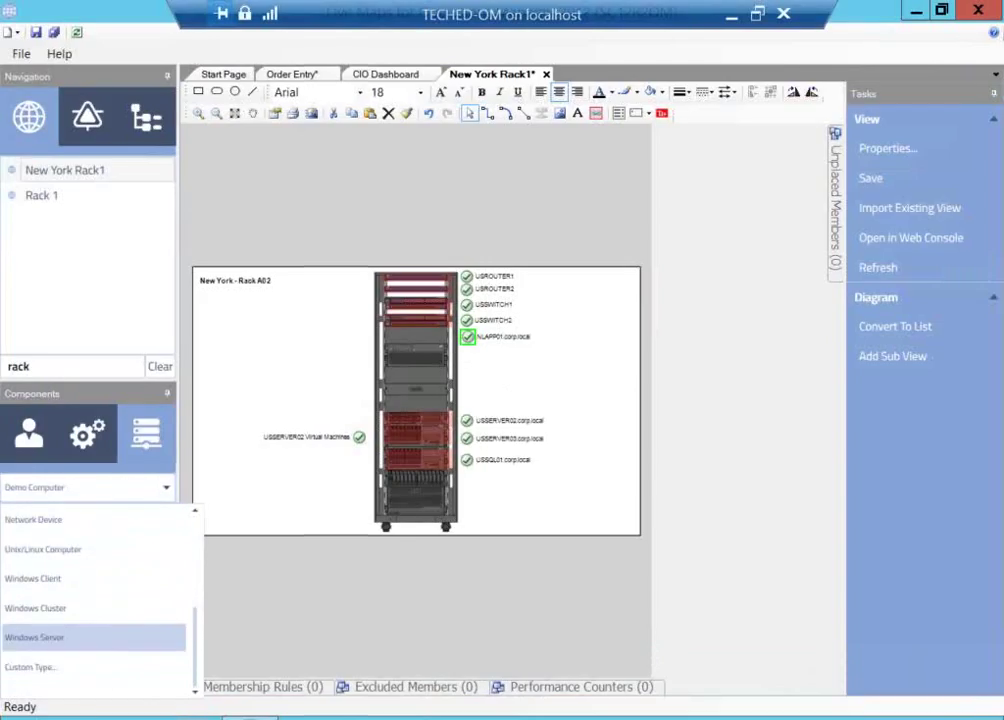
{"action": "key", "text": "Return"}
Step: Place TECHED-DC.teched.local beside the rack in the New York Rack1 diagram and add its child object C: below it
{"action": "left_click_drag", "start_coordinate": [85, 549], "coordinate": [666, 468]}
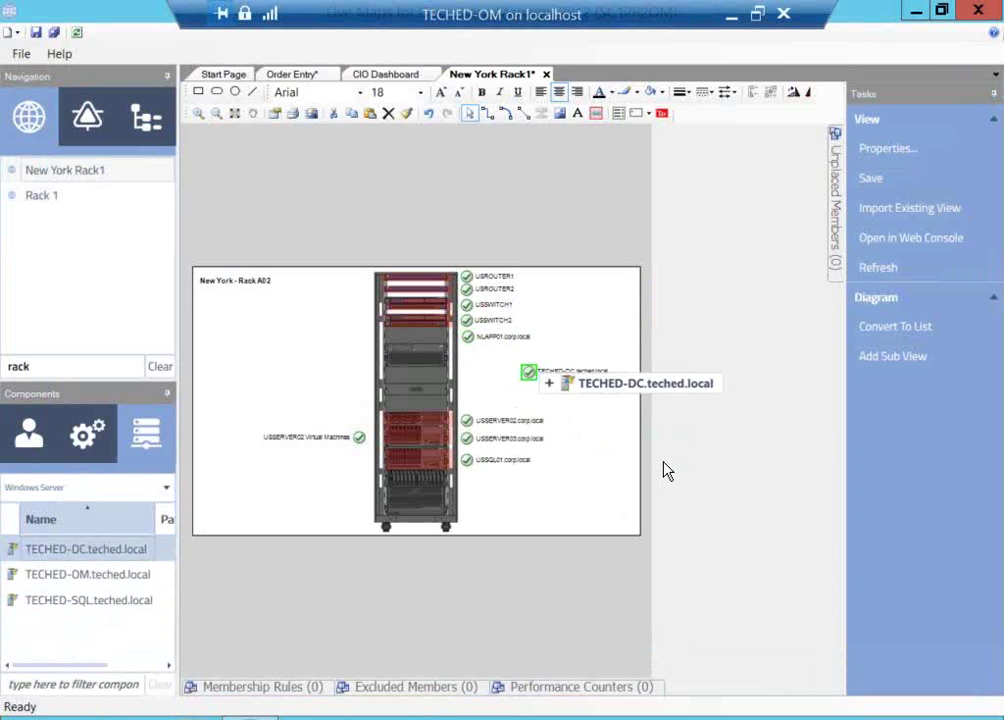
{"action": "right_click", "coordinate": [529, 371]}
{"action": "left_click", "coordinate": [566, 381]}
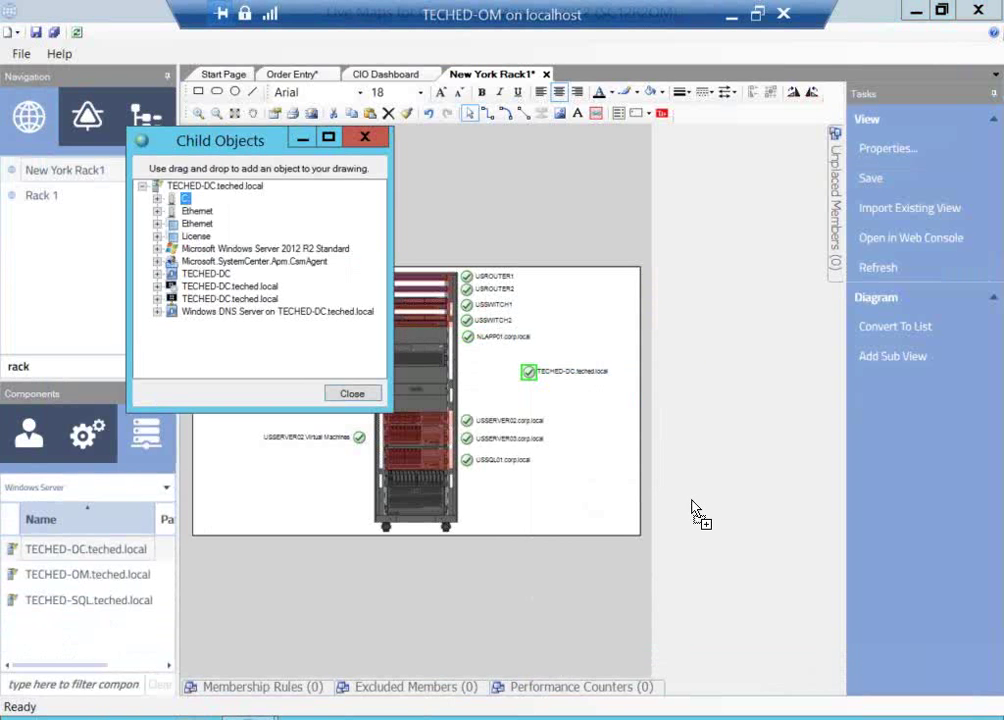
{"action": "key", "text": "Escape"}
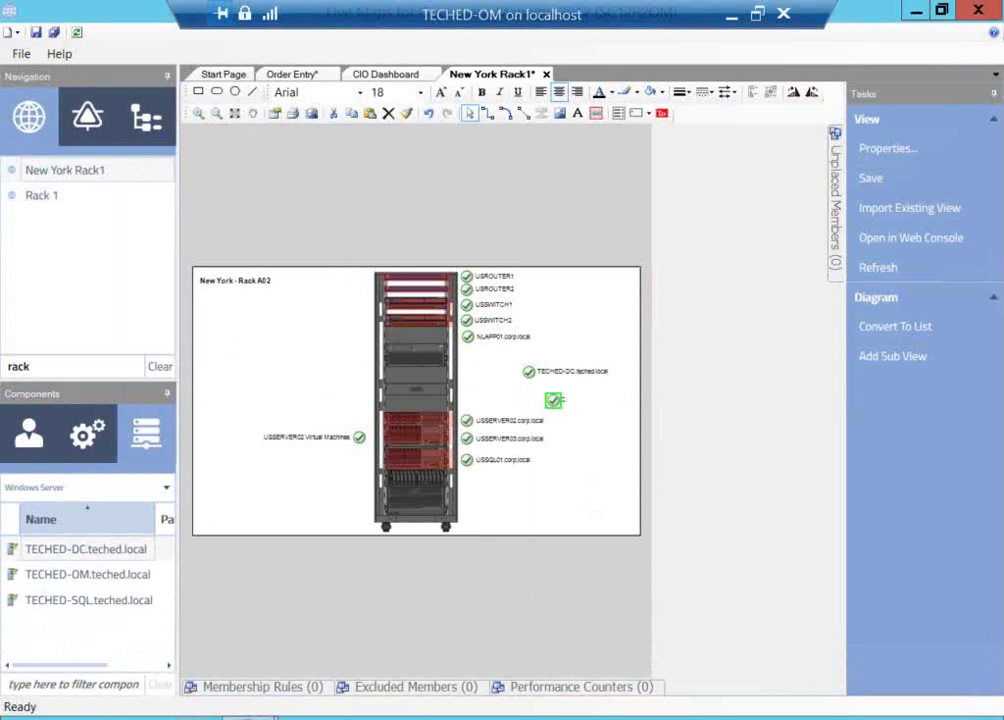
Step: Add the child object Microsoft Windows Server 2012 R2 Standard of TECHED-DC.teched.local to the diagram, below the C: object
{"action": "mouse_move", "coordinate": [250, 716]}
{"action": "left_click", "coordinate": [359, 617]}
{"action": "left_click_drag", "start_coordinate": [265, 248], "coordinate": [701, 545]}
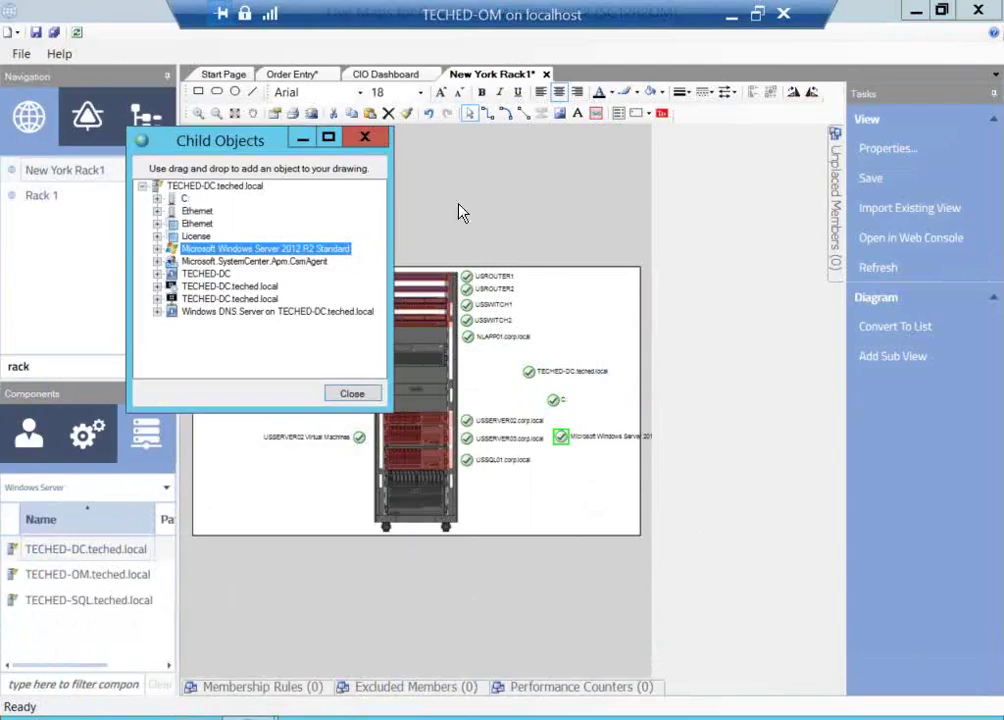
Step: Add the % Free Space counter for Windows Server 2012 Logical Disk with instance, average and sum values, and enlarge the counter chart area
{"action": "left_click", "coordinate": [352, 393]}
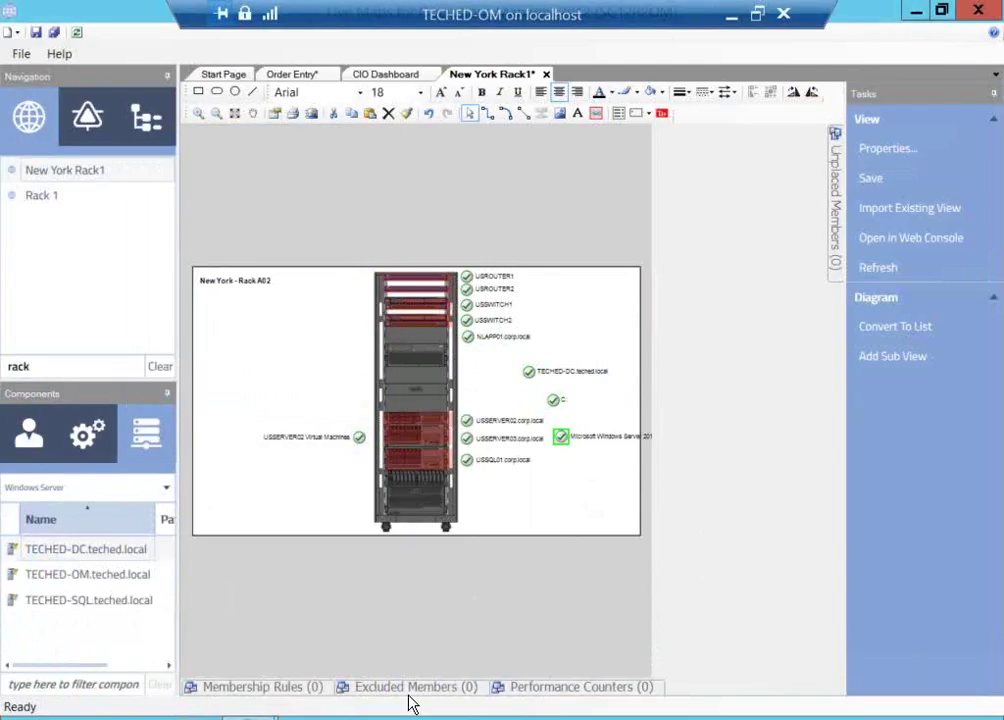
{"action": "left_click", "coordinate": [580, 687]}
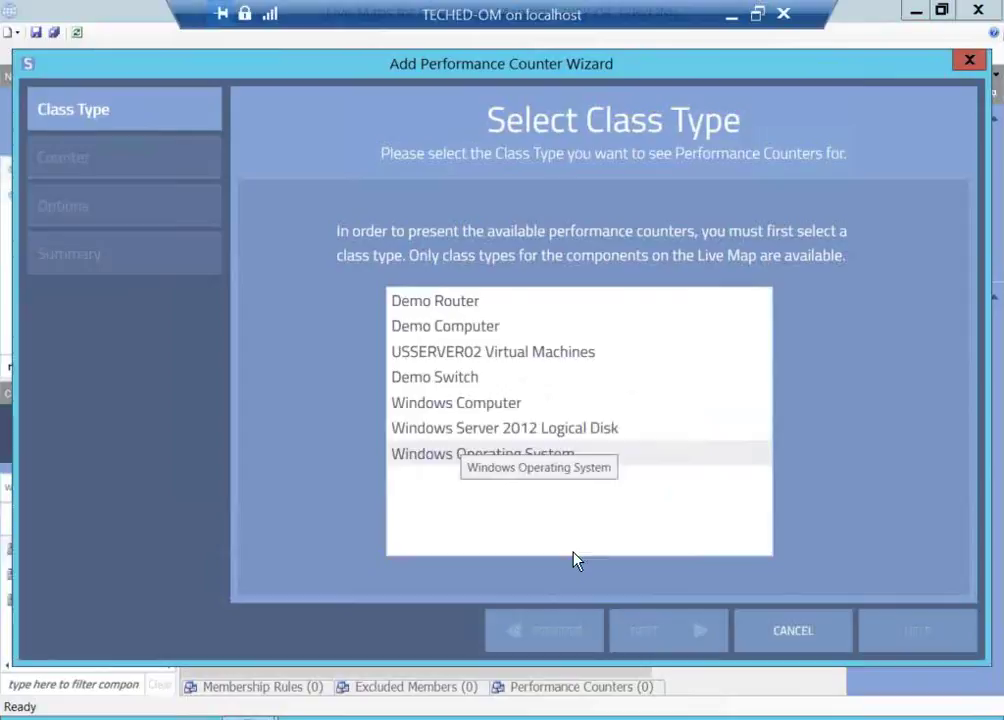
{"action": "left_click", "coordinate": [449, 428]}
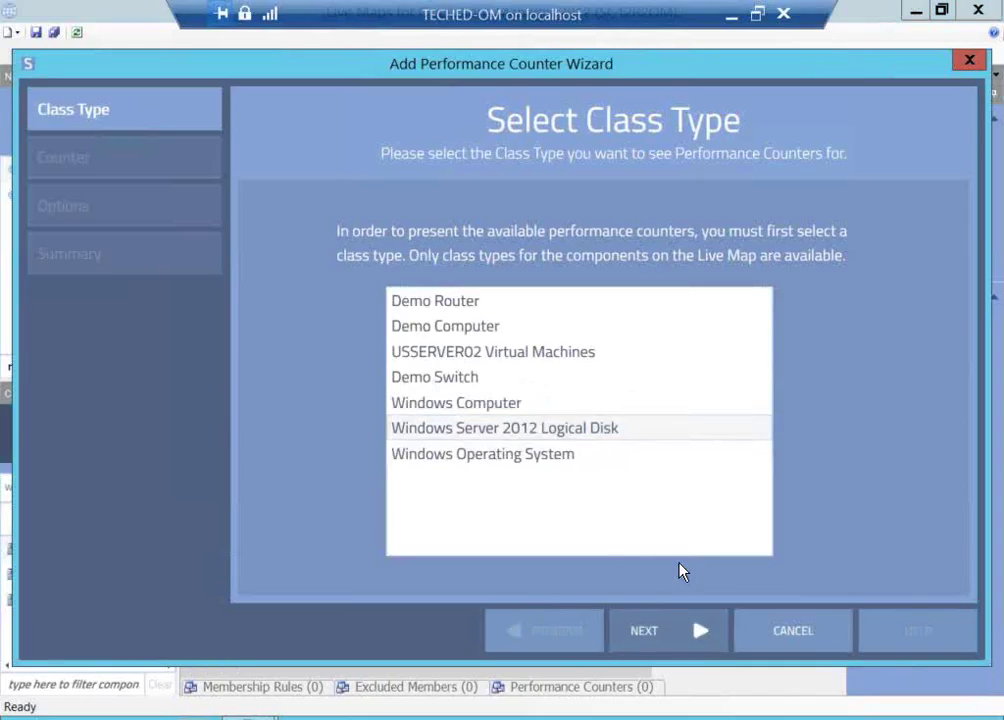
{"action": "key", "text": "Return"}
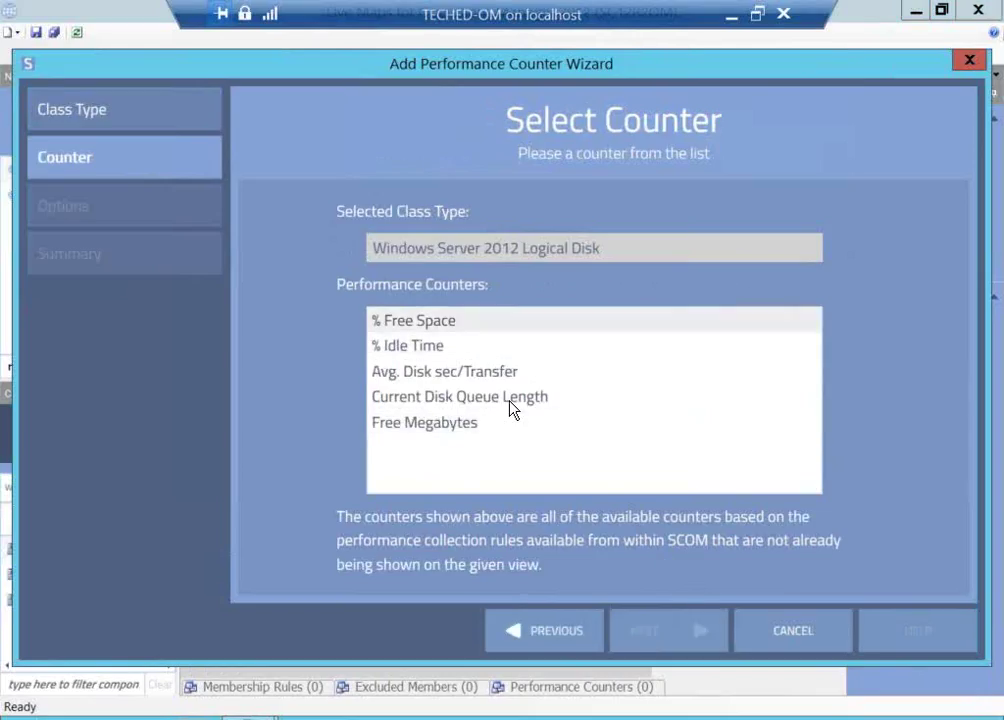
{"action": "left_click", "coordinate": [509, 320]}
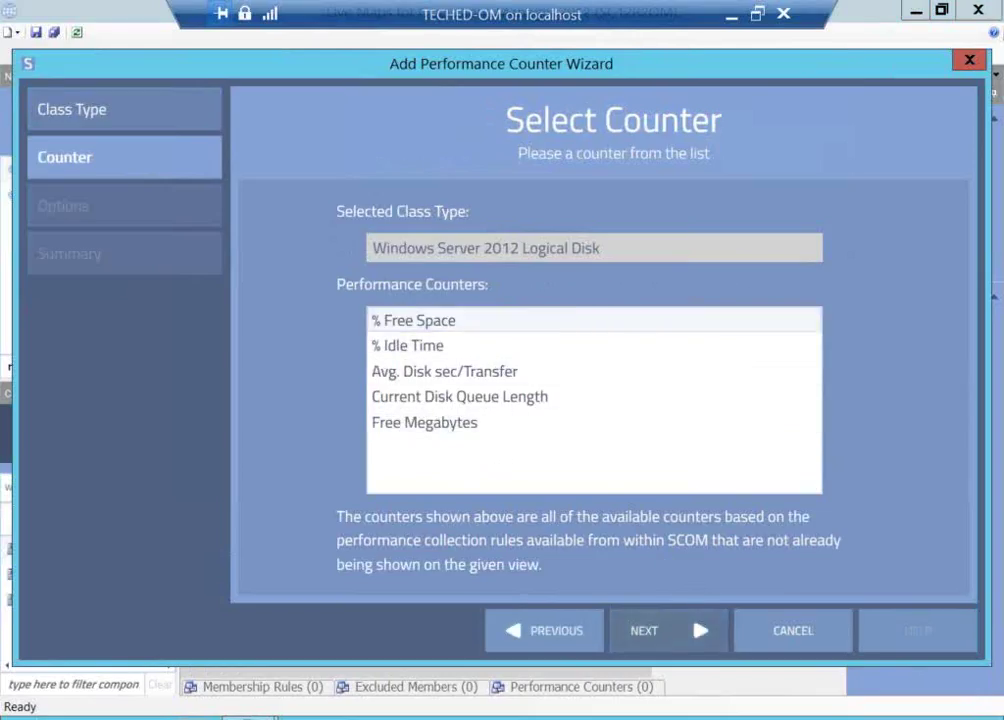
{"action": "key", "text": "Return"}
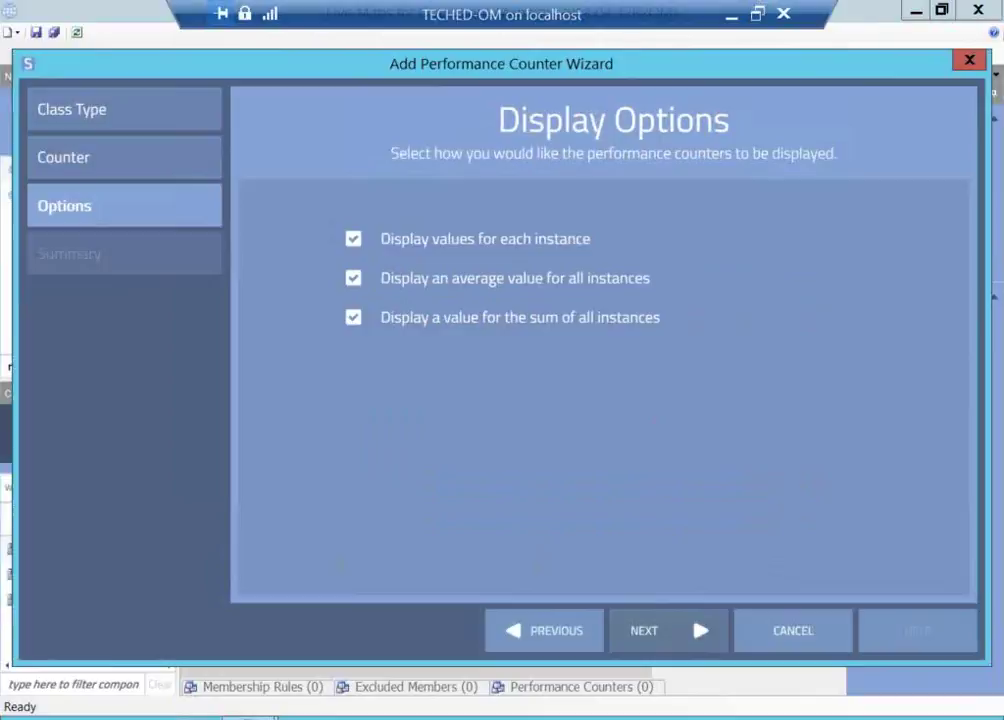
{"action": "key", "text": "Escape"}
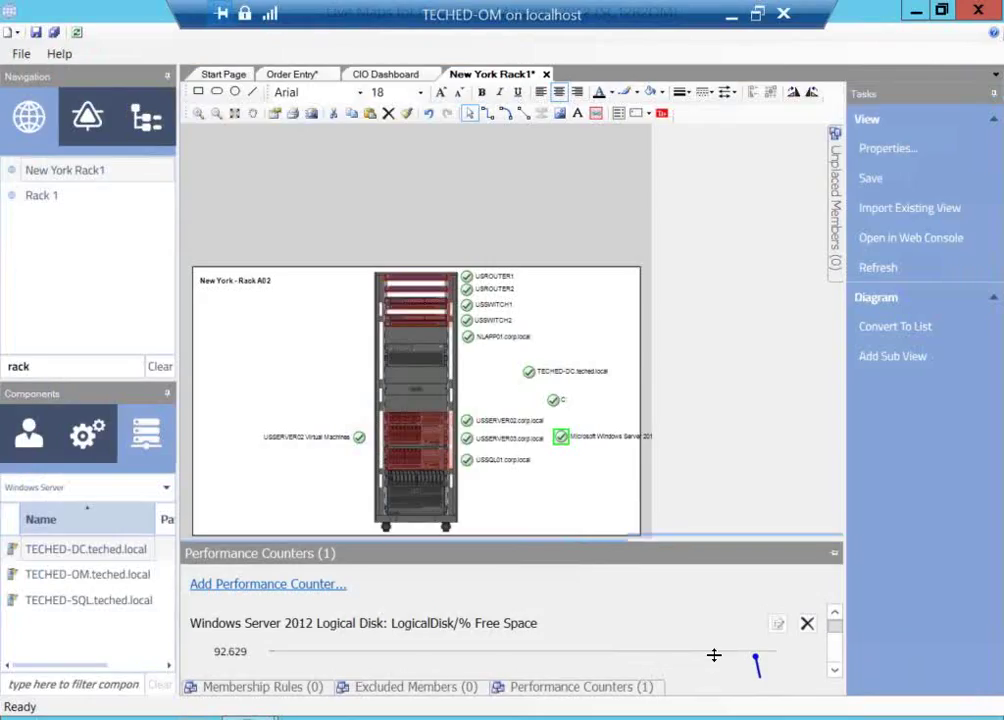
{"action": "left_click_drag", "start_coordinate": [709, 614], "coordinate": [706, 400]}
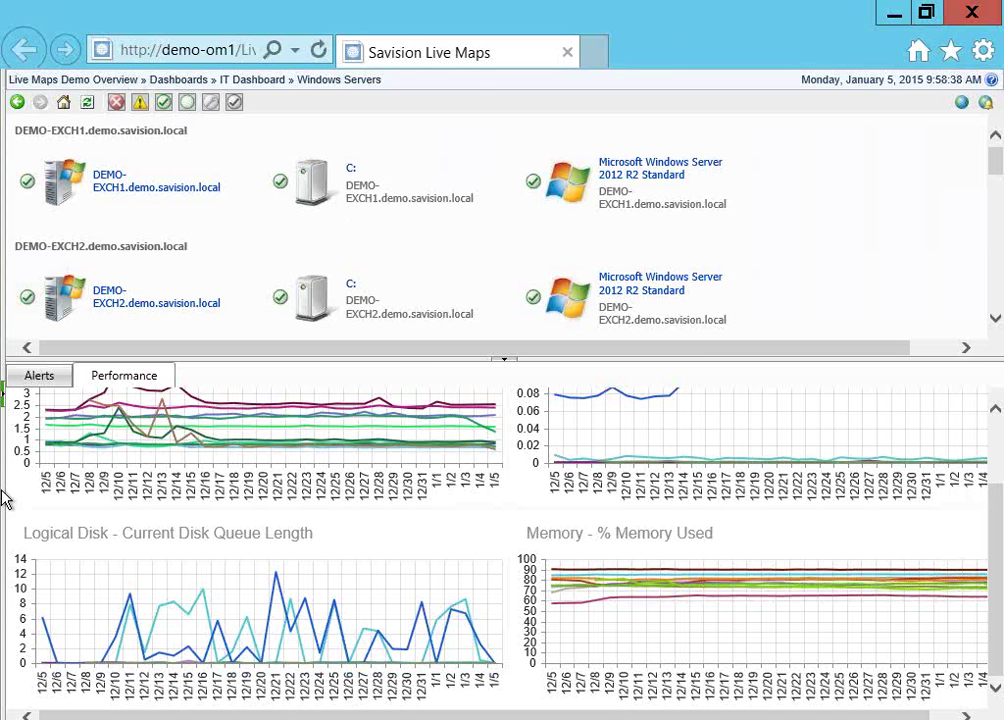
Step: Switch to the Operations Manager console and view the Order Entry end user components map and the IT Dashboard's Windows Servers performance data
{"action": "left_click", "coordinate": [3, 490]}
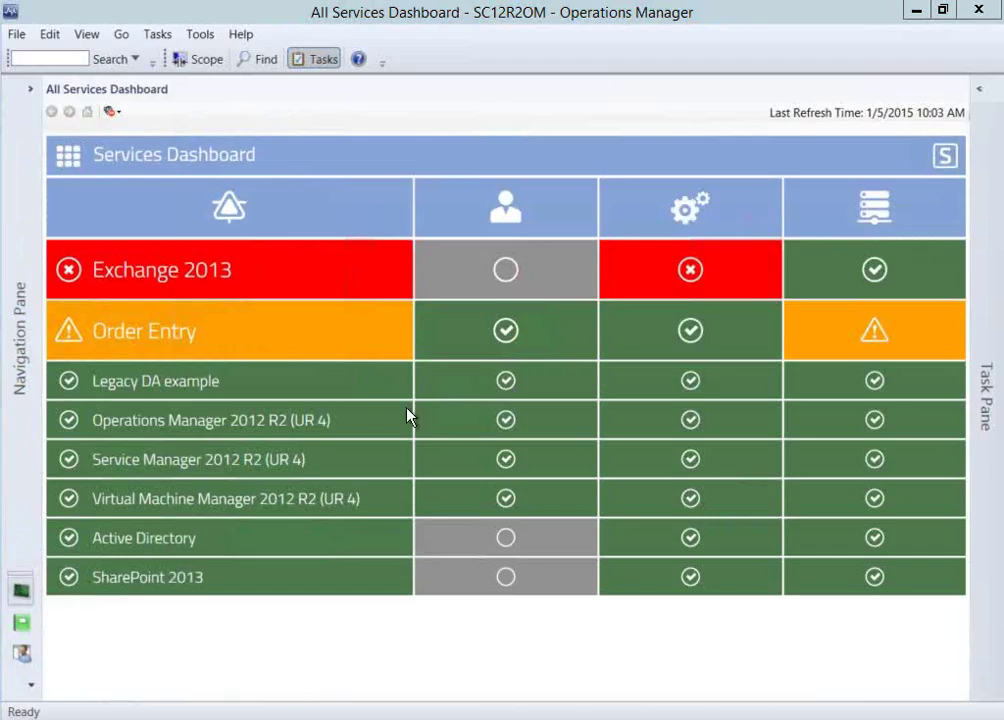
{"action": "left_click", "coordinate": [359, 423]}
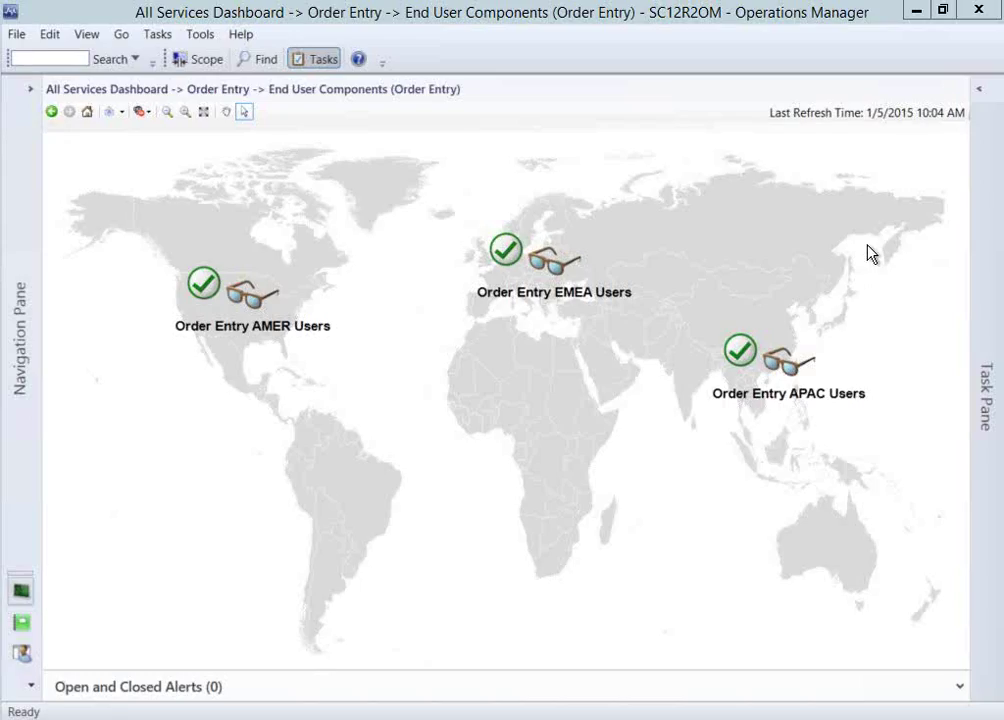
{"action": "left_click", "coordinate": [41, 113]}
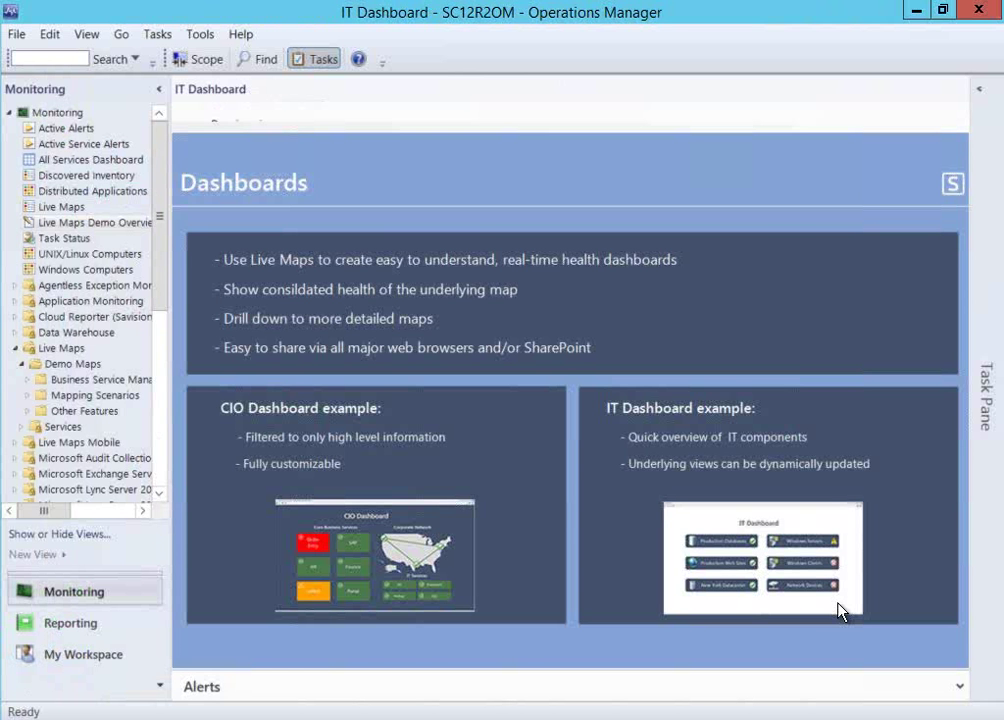
{"action": "left_click", "coordinate": [839, 605]}
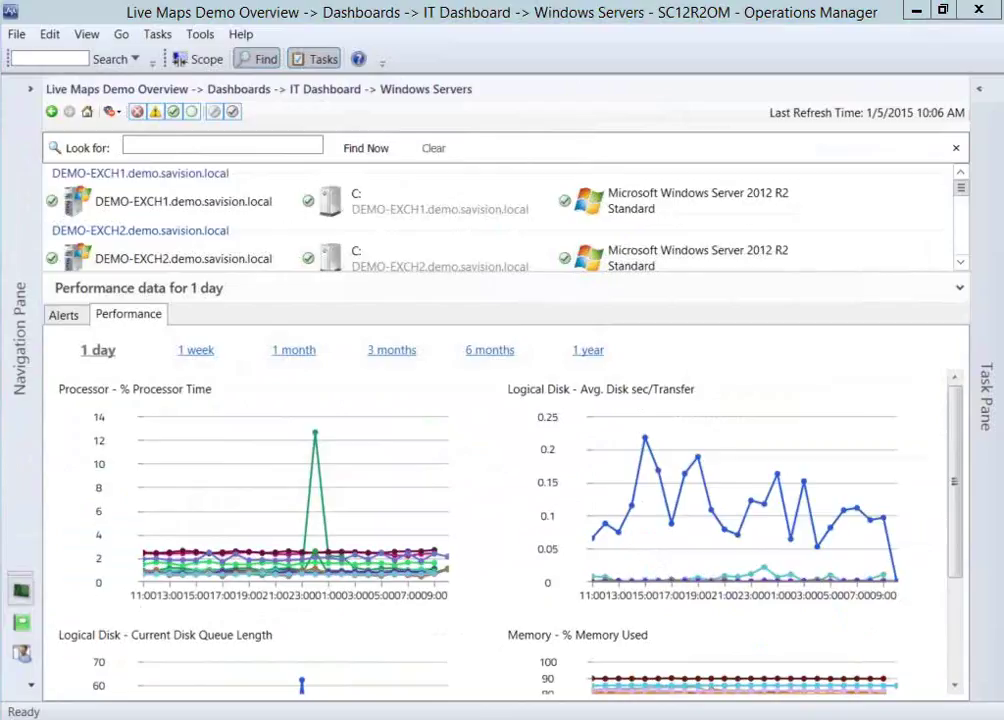
Step: Open the Order Entry service map from the All Services Dashboard and review its service availability levels for January 2015
{"action": "left_click", "coordinate": [41, 111]}
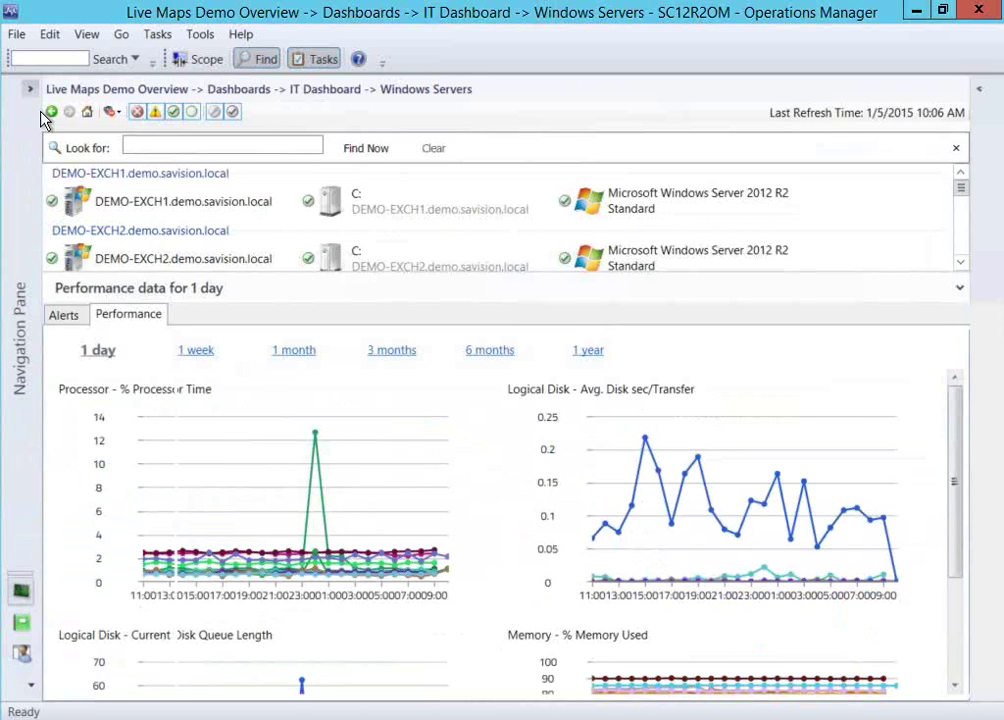
{"action": "left_click", "coordinate": [41, 113]}
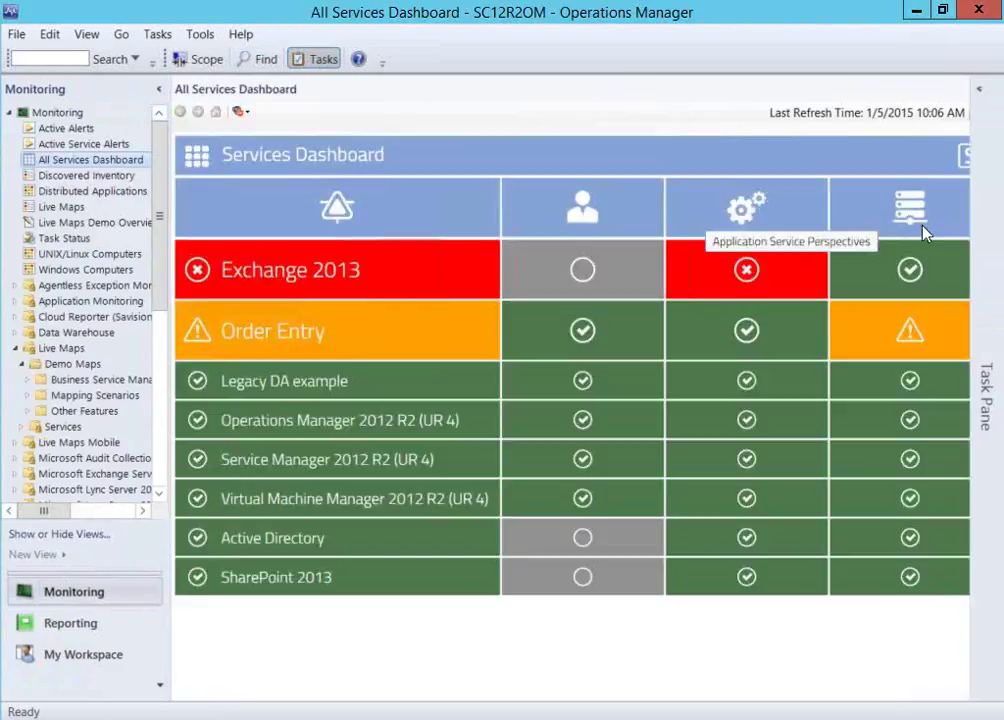
{"action": "left_click", "coordinate": [910, 330]}
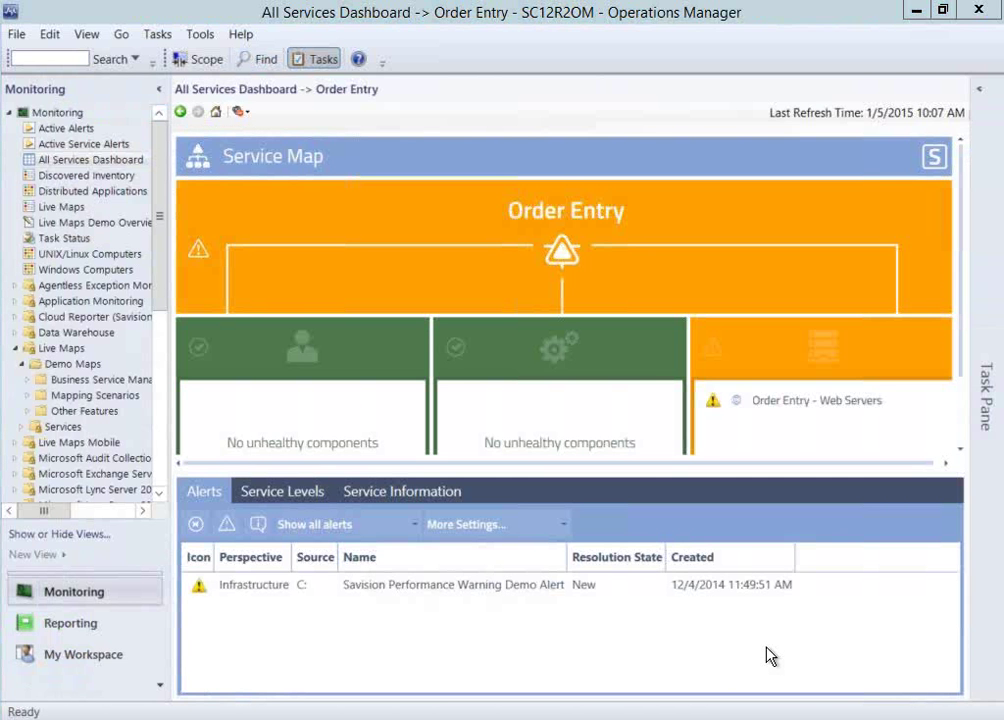
{"action": "left_click", "coordinate": [281, 491]}
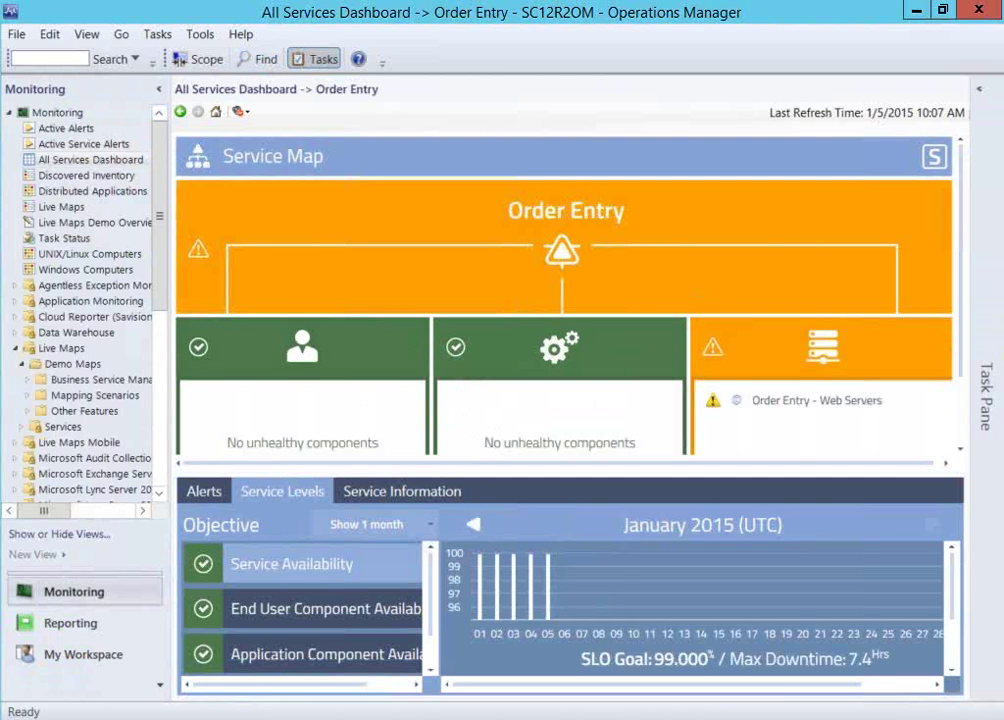
{"action": "scroll", "coordinate": [690, 600], "scroll_direction": "down", "scroll_amount": 2}
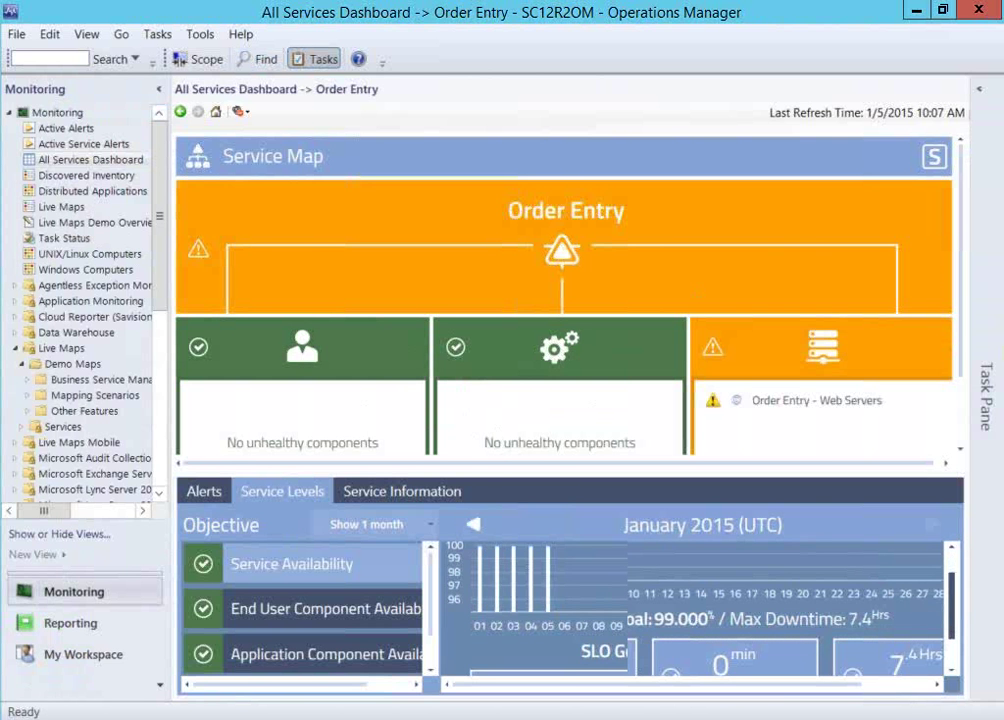
{"action": "scroll", "coordinate": [700, 605], "scroll_direction": "down", "scroll_amount": 1}
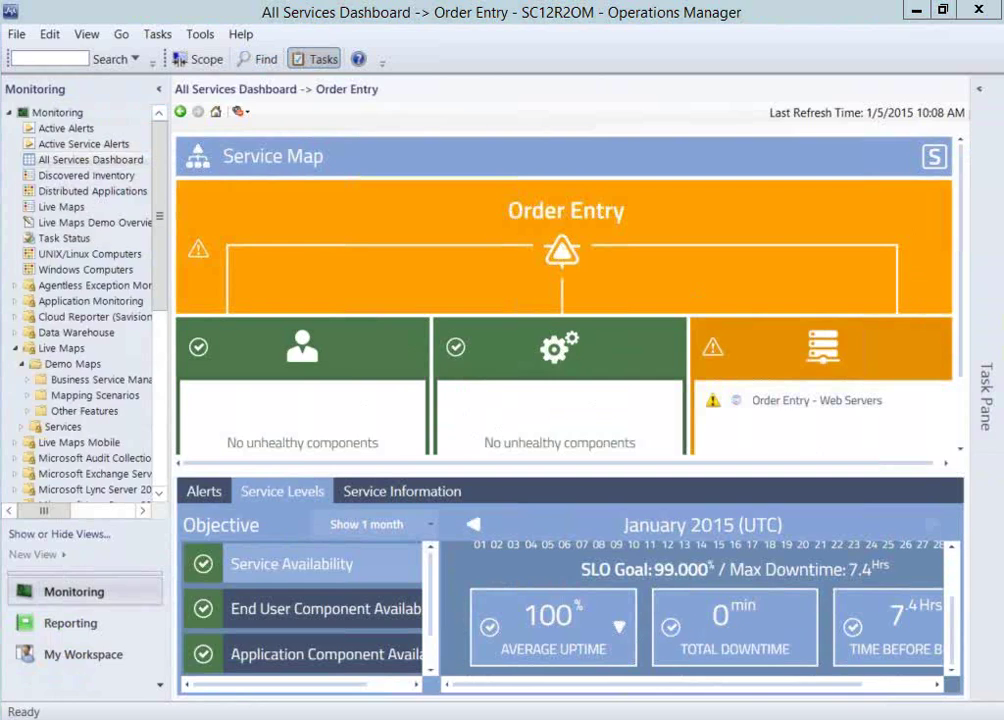
Step: Switch to PowerPoint, start the slide show at the HTML5 Performance Widgets slide and advance to .NET Application Discovery (Preview)
{"action": "key", "text": "alt+Tab"}
{"action": "left_click", "coordinate": [750, 706]}
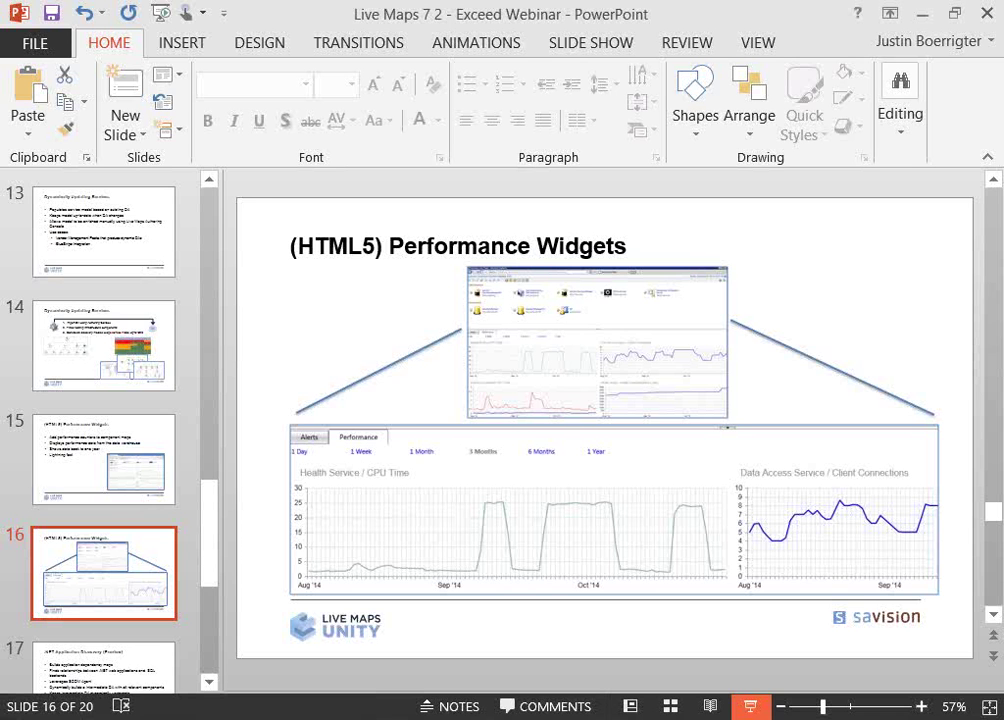
{"action": "left_click", "coordinate": [750, 706]}
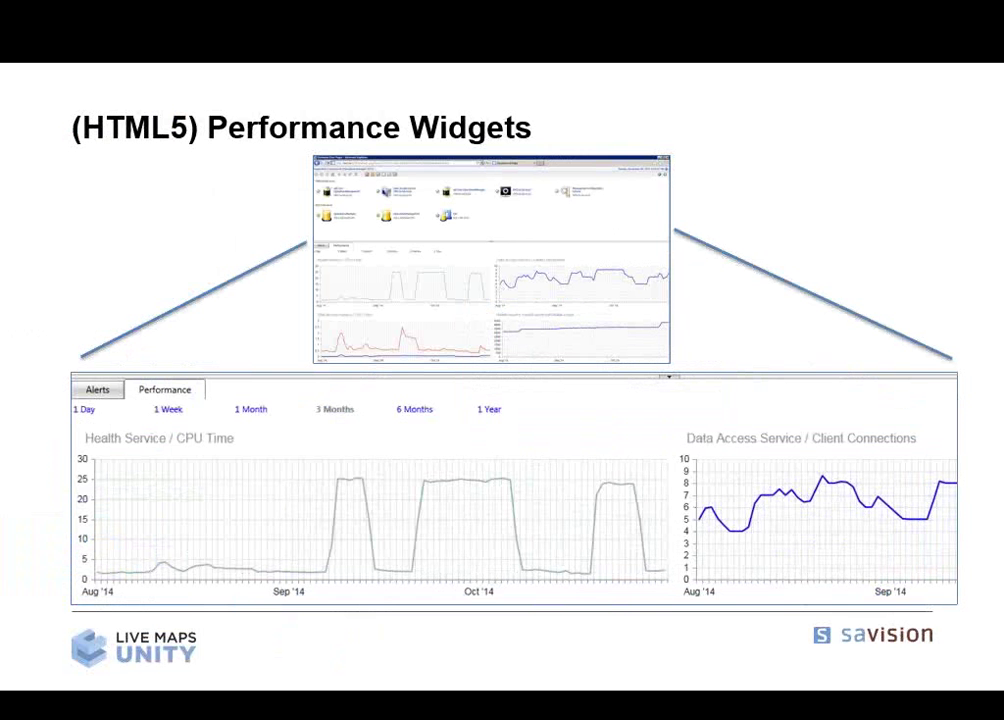
{"action": "left_click", "coordinate": [675, 612]}
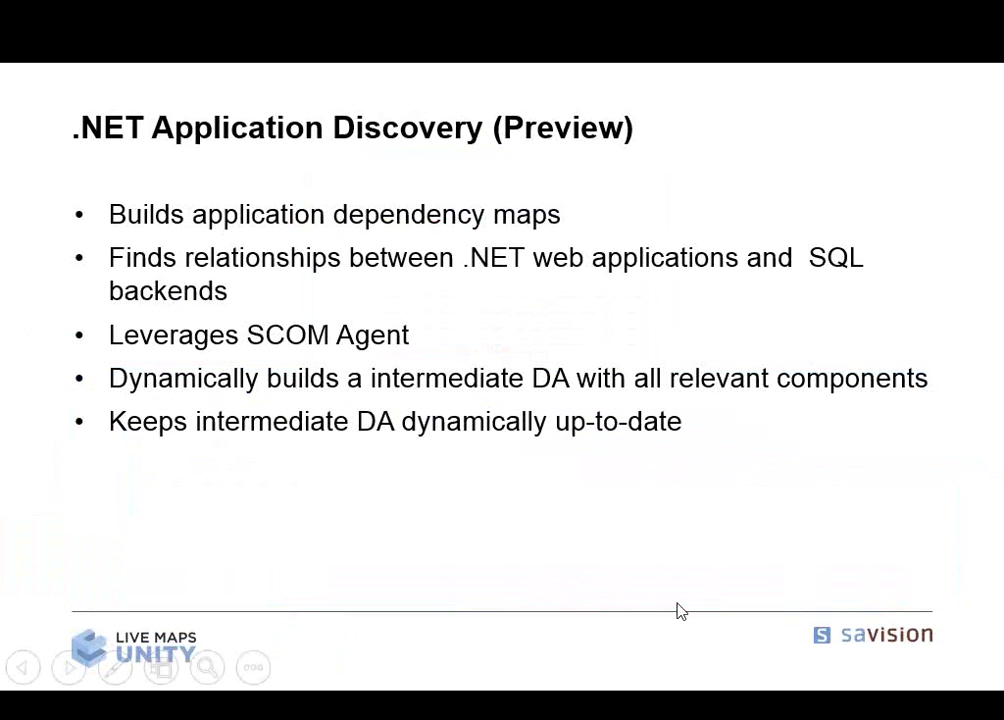